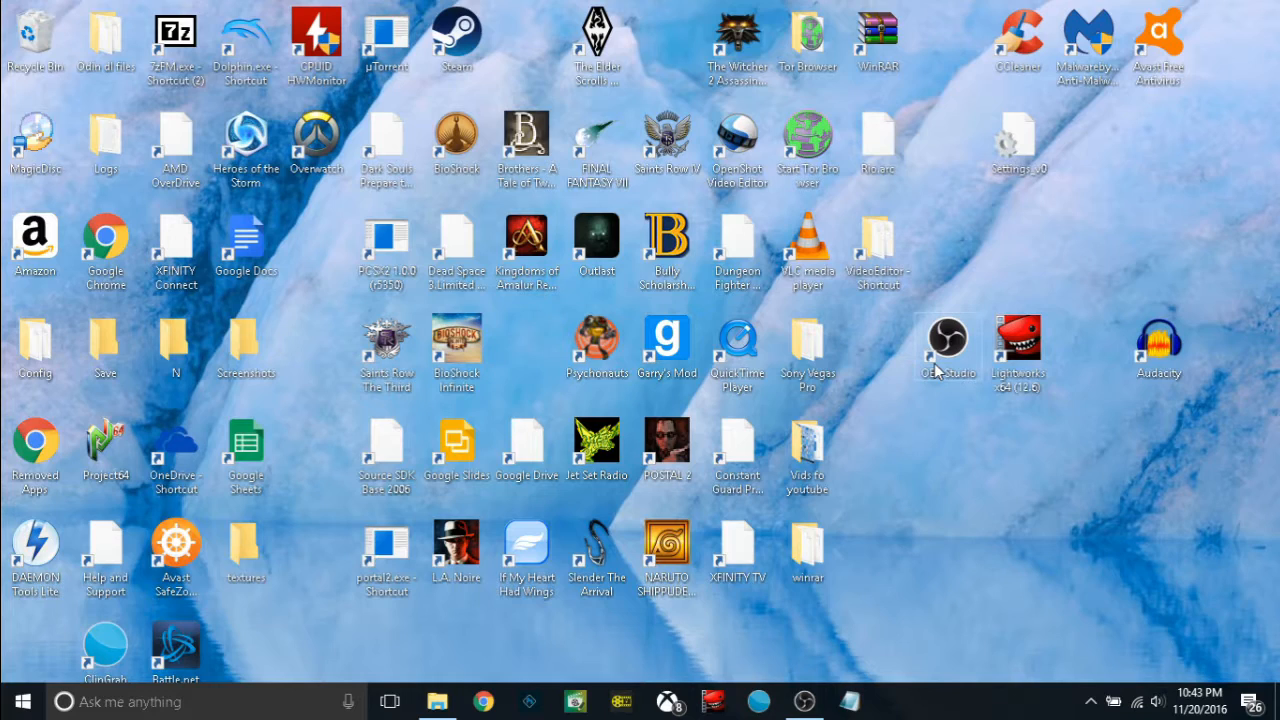
# Step: Launch Lightworks and create a new project named "hello"
pyautogui.doubleClick(1028, 352)
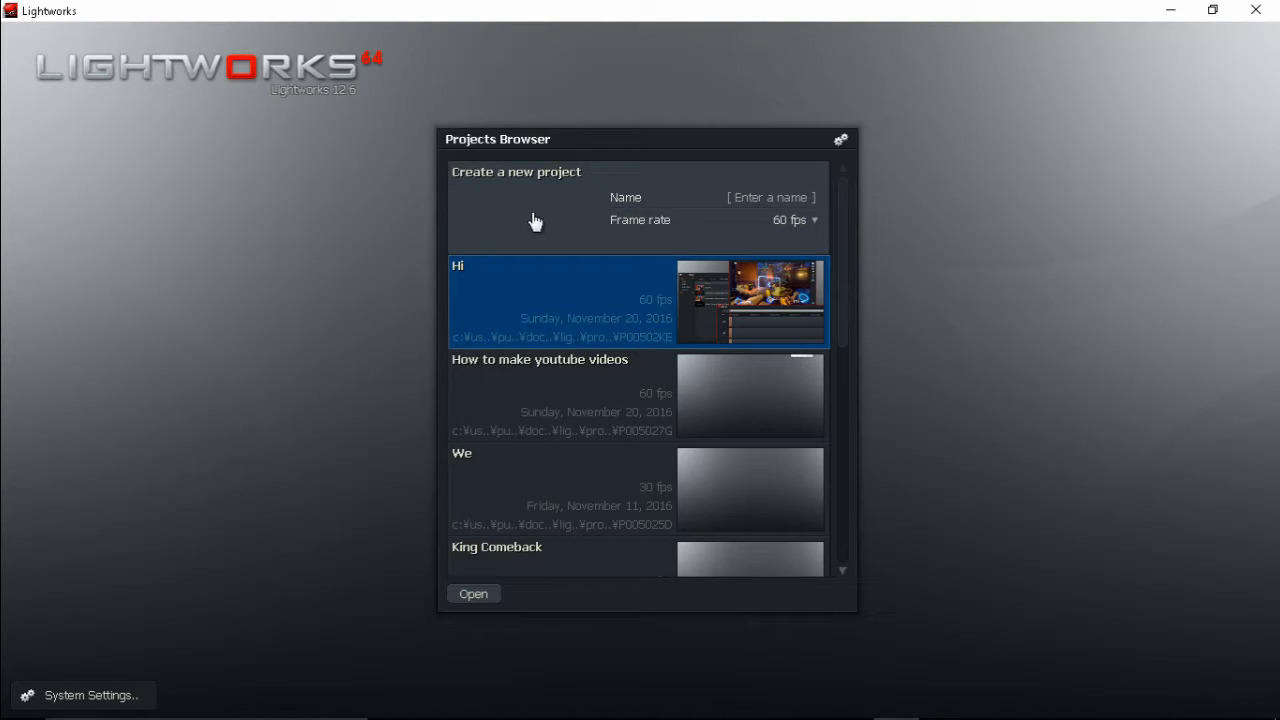
pyautogui.click(770, 199)
pyautogui.write('h')
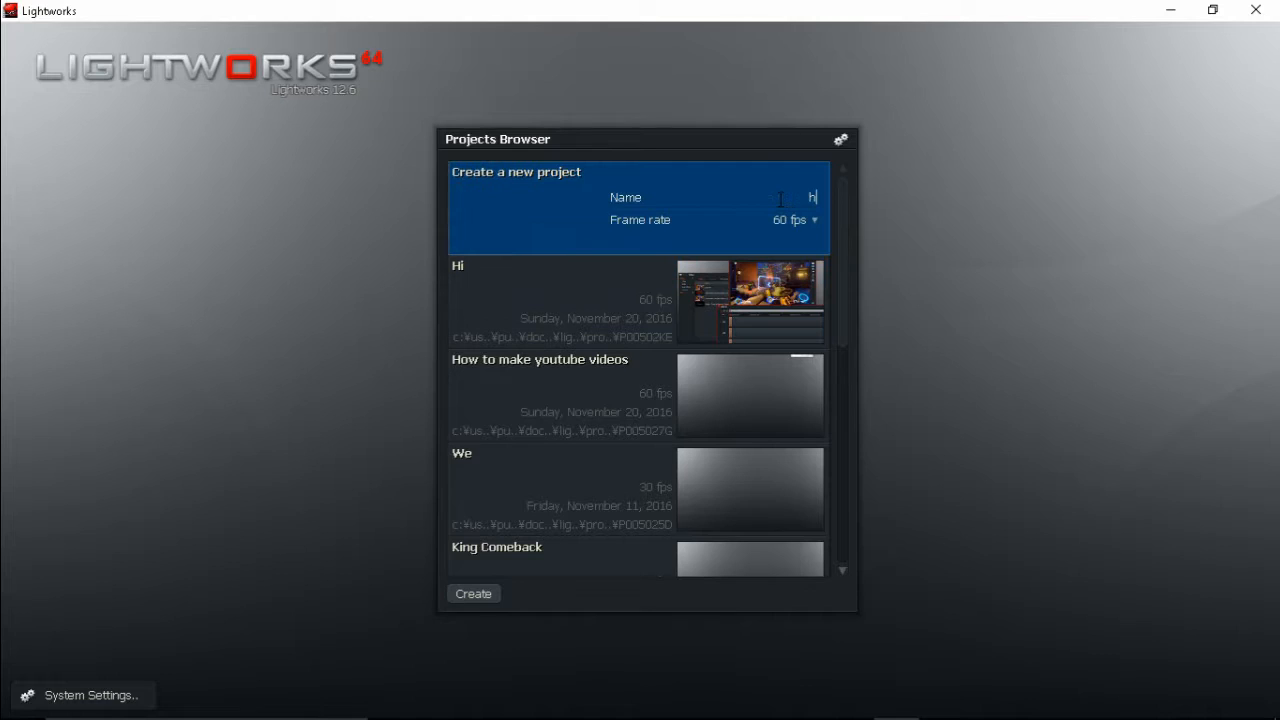
pyautogui.write('ello')
pyautogui.press('Return')
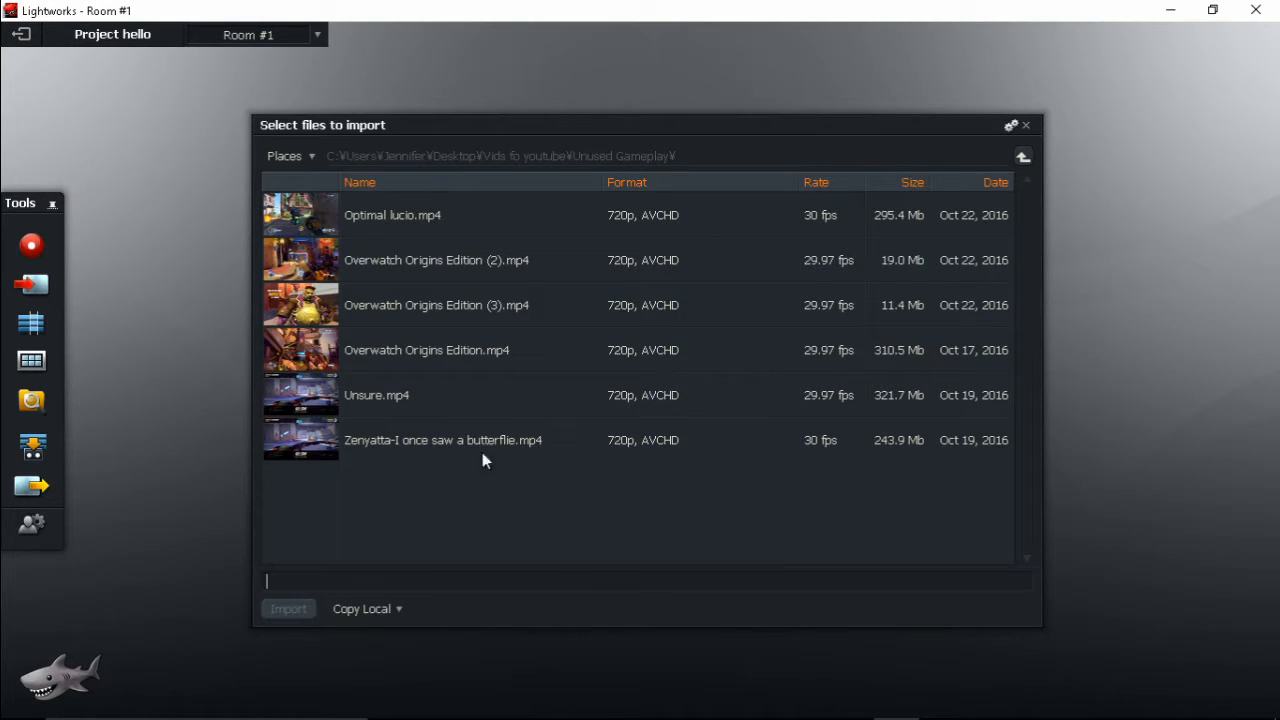
# Step: Import Overwatch Origins Edition.mp4 and Overwatch Origins Edition (3).mp4 from the Unused Gameplay folder, and reposition the clip browser
pyautogui.click(443, 361)
pyautogui.keyDown('ctrl'); pyautogui.click(474, 320); pyautogui.keyUp('ctrl')
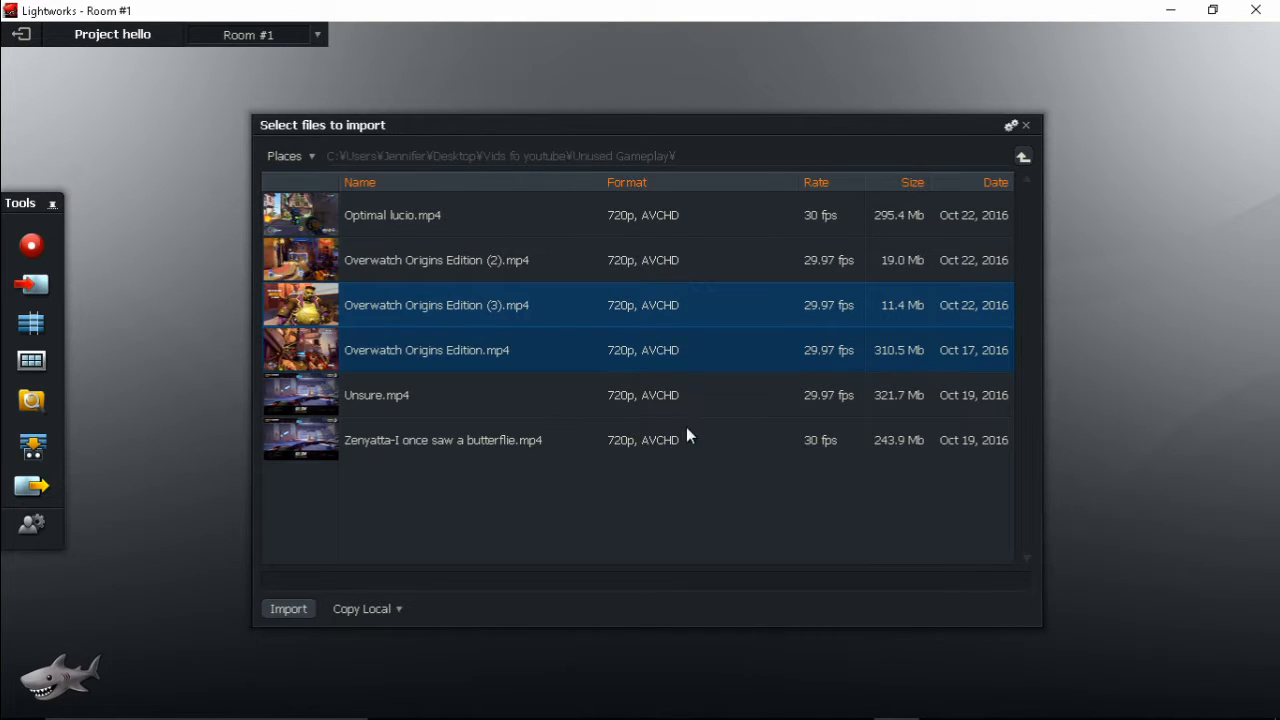
pyautogui.click(296, 608)
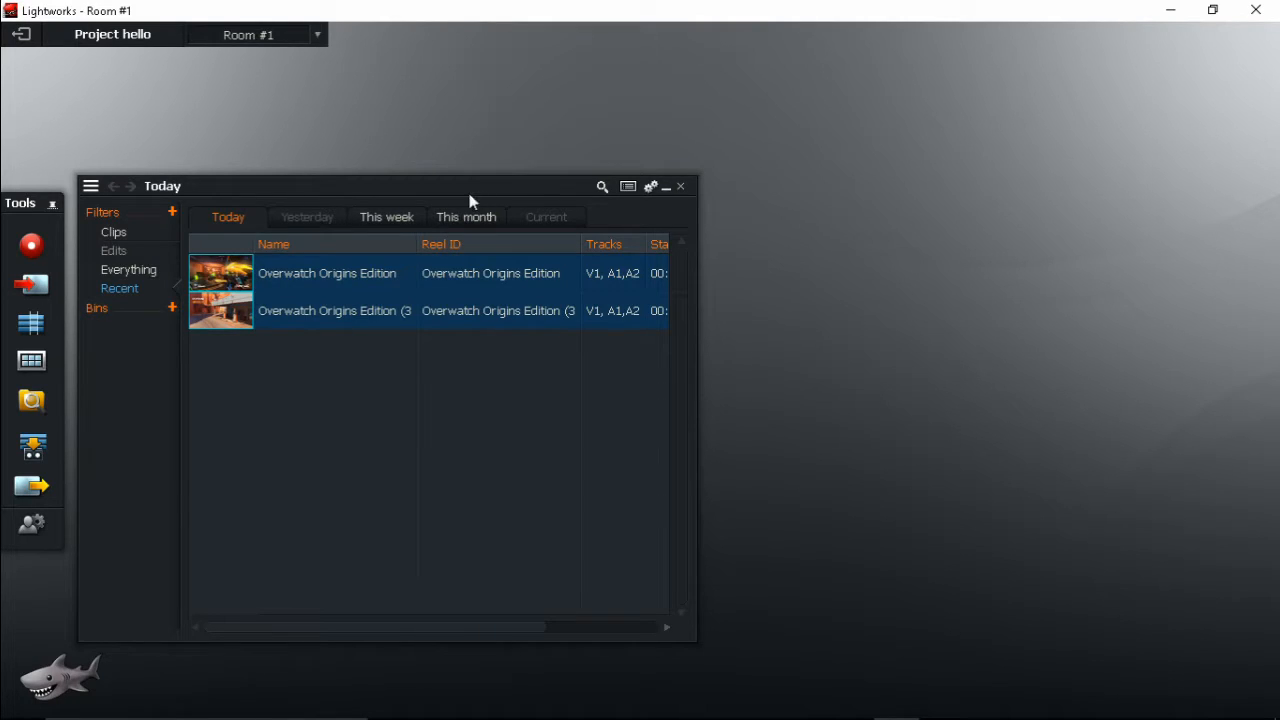
pyautogui.moveTo(482, 186); pyautogui.dragTo(646, 188)
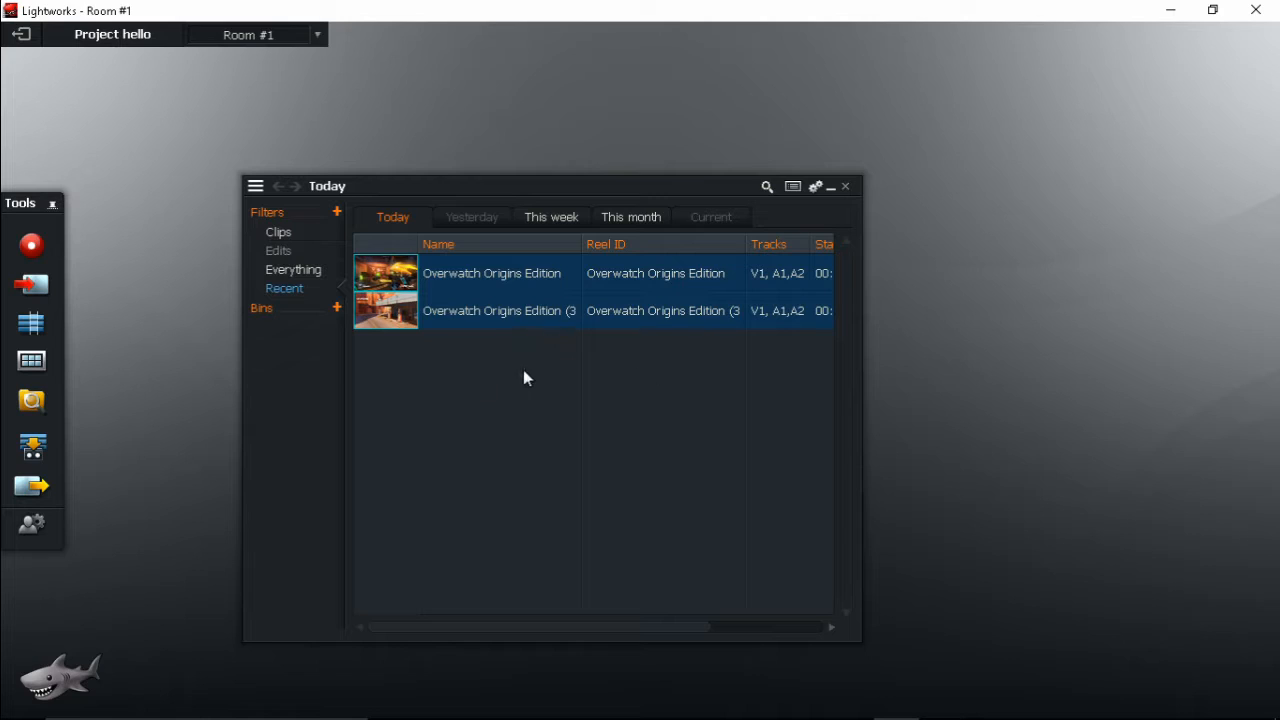
# Step: Import the music file afternoon bike rides.mp3 from the Music for videos folder
pyautogui.click(37, 290)
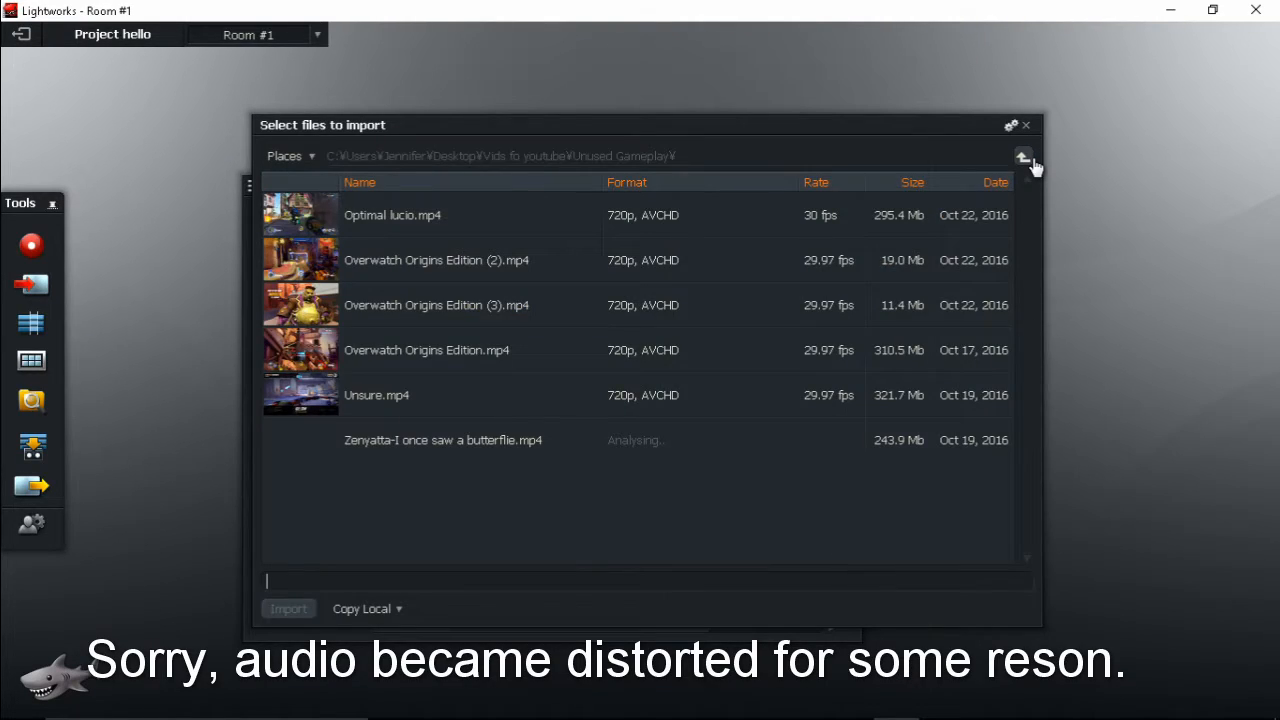
pyautogui.click(1023, 158)
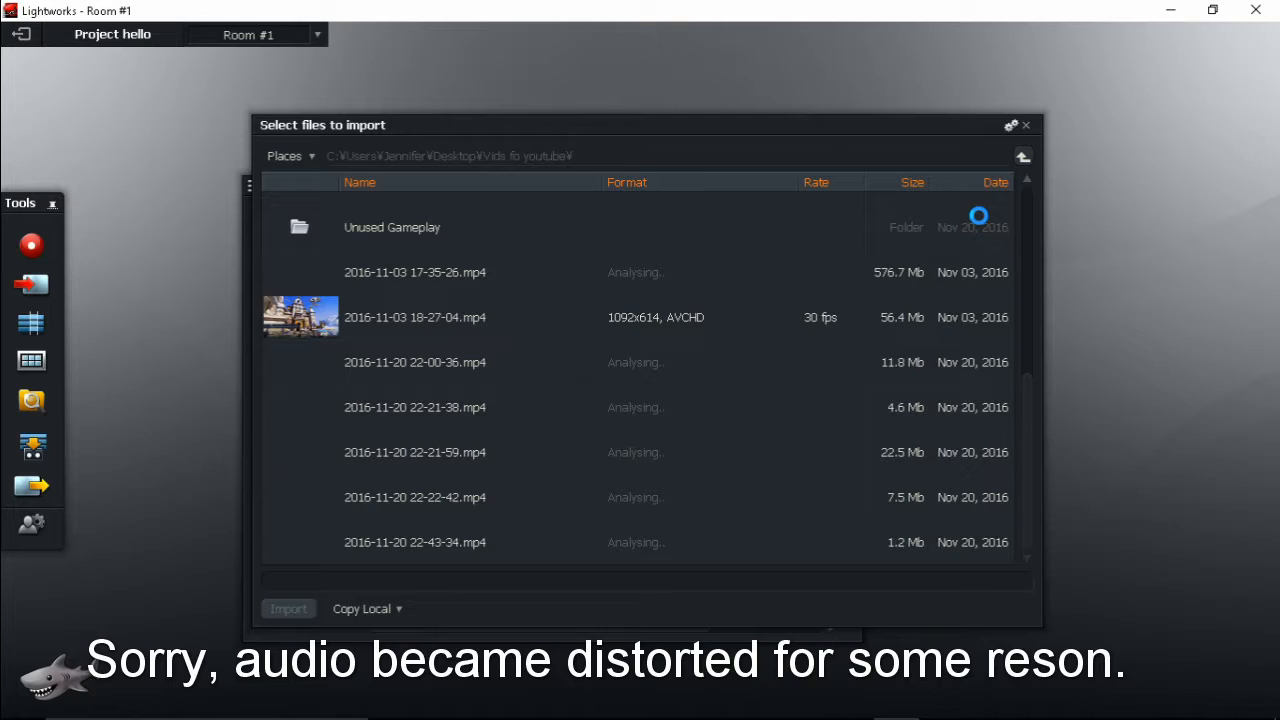
pyautogui.scroll(5, 768, 350)
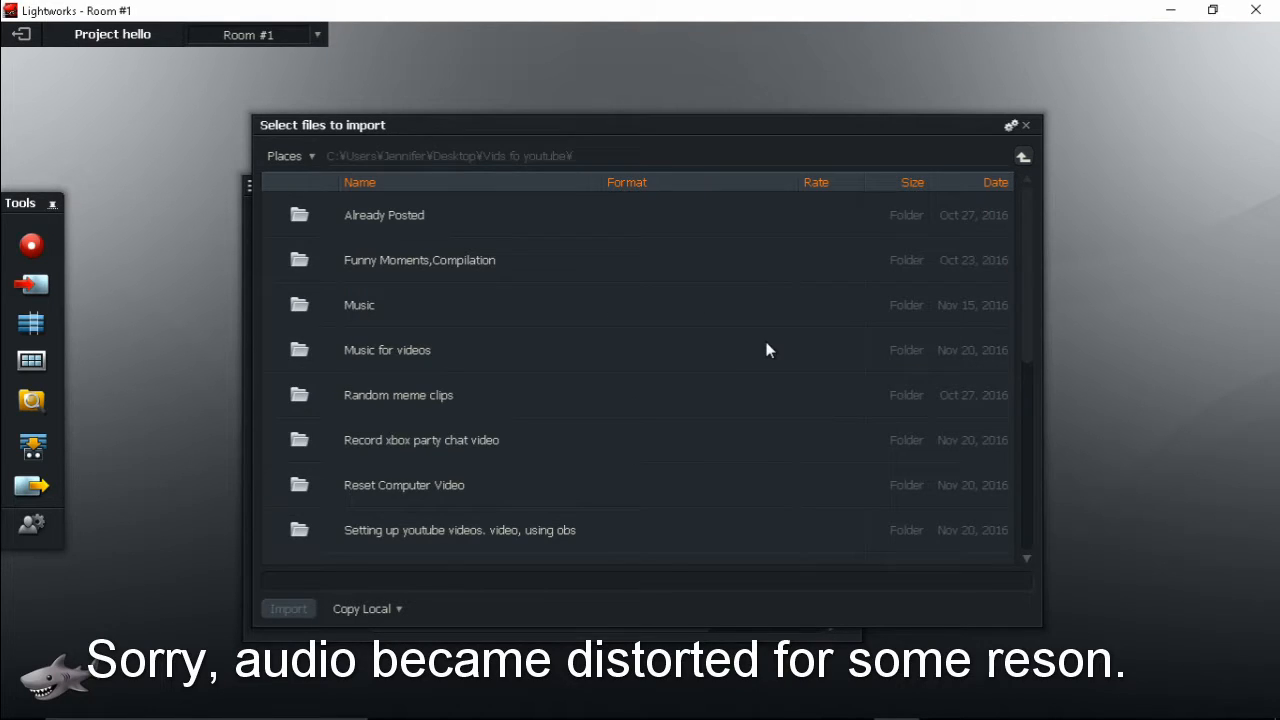
pyautogui.doubleClick(371, 344)
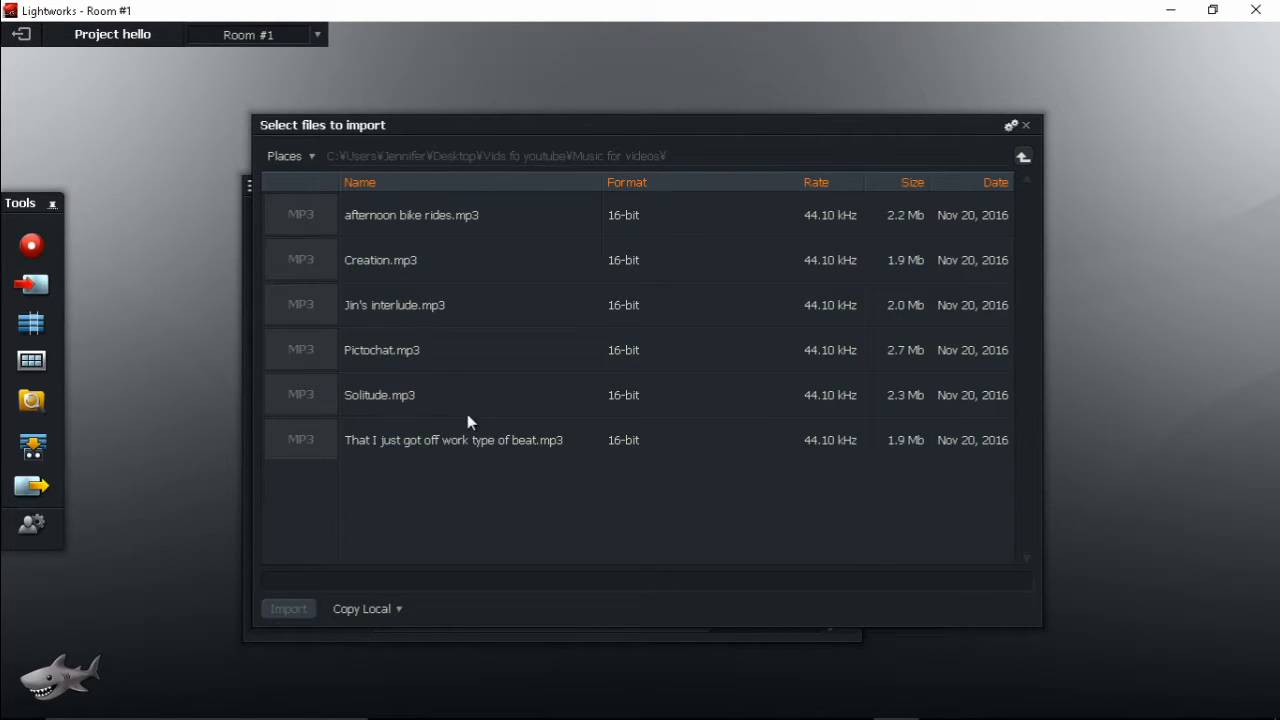
pyautogui.click(420, 223)
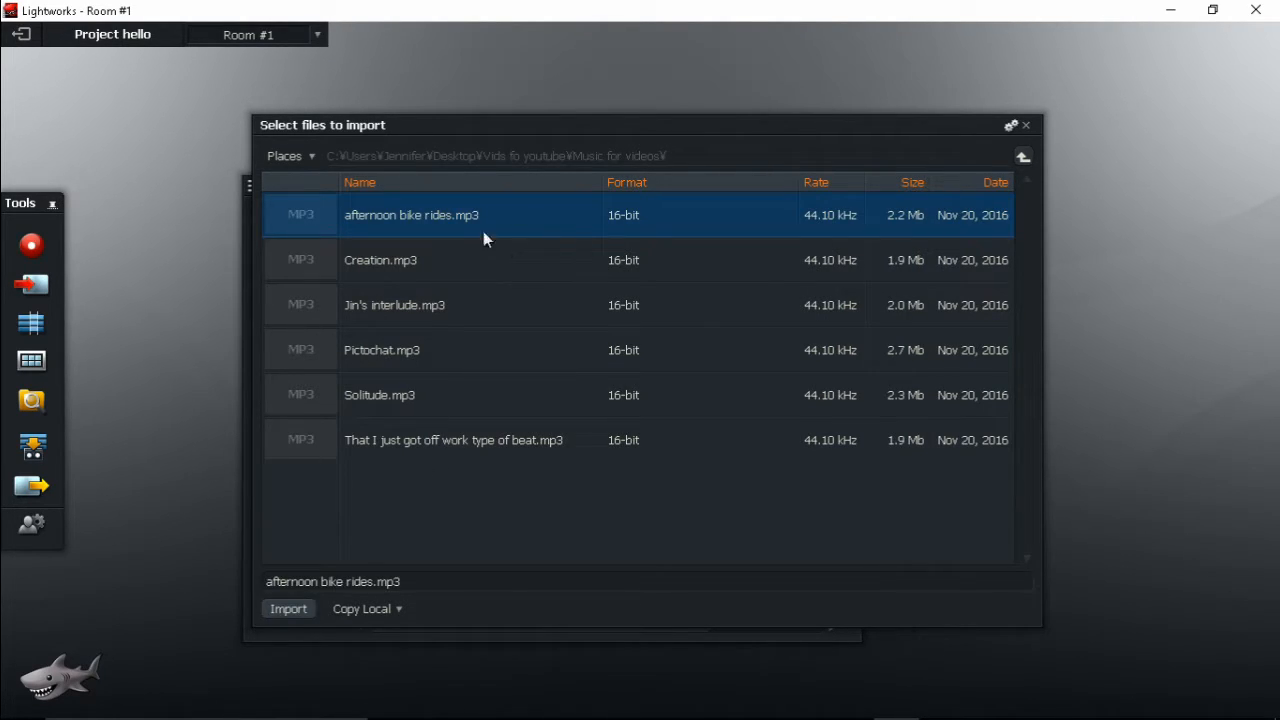
pyautogui.click(287, 608)
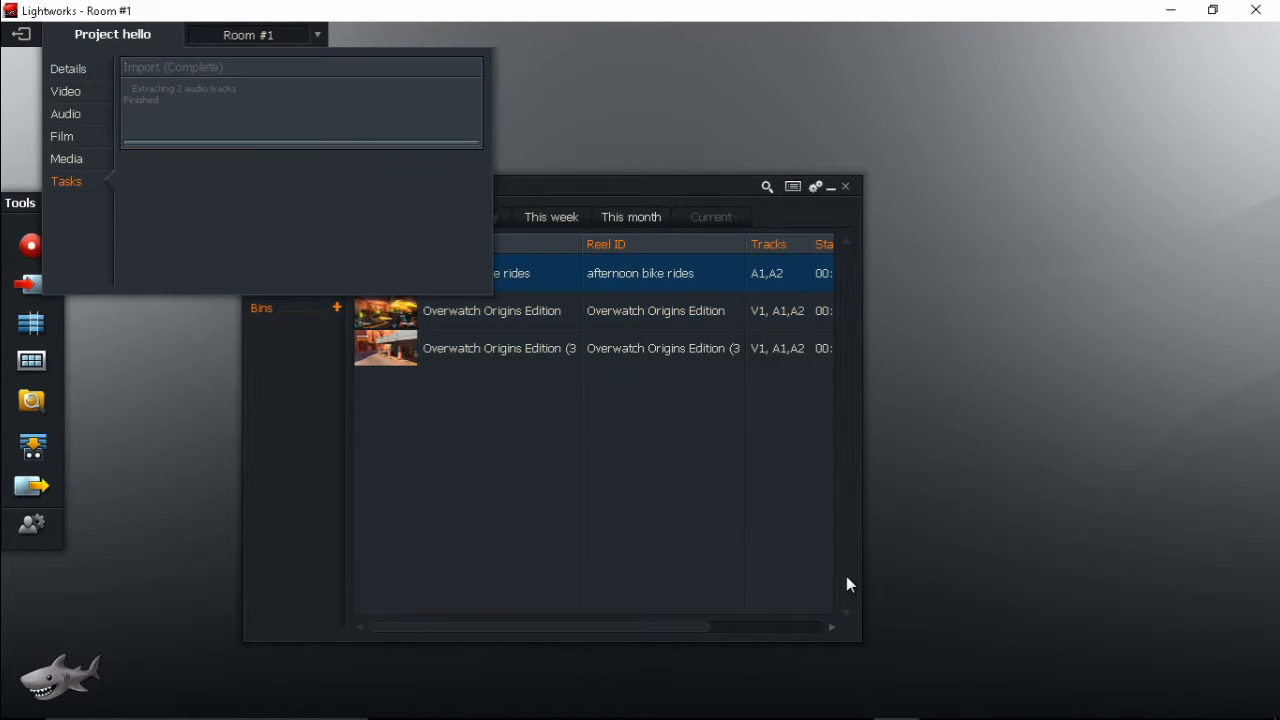
# Step: Create a bin containing the selected music clip and a second, empty bin, naming both "Final"
pyautogui.click(337, 308)
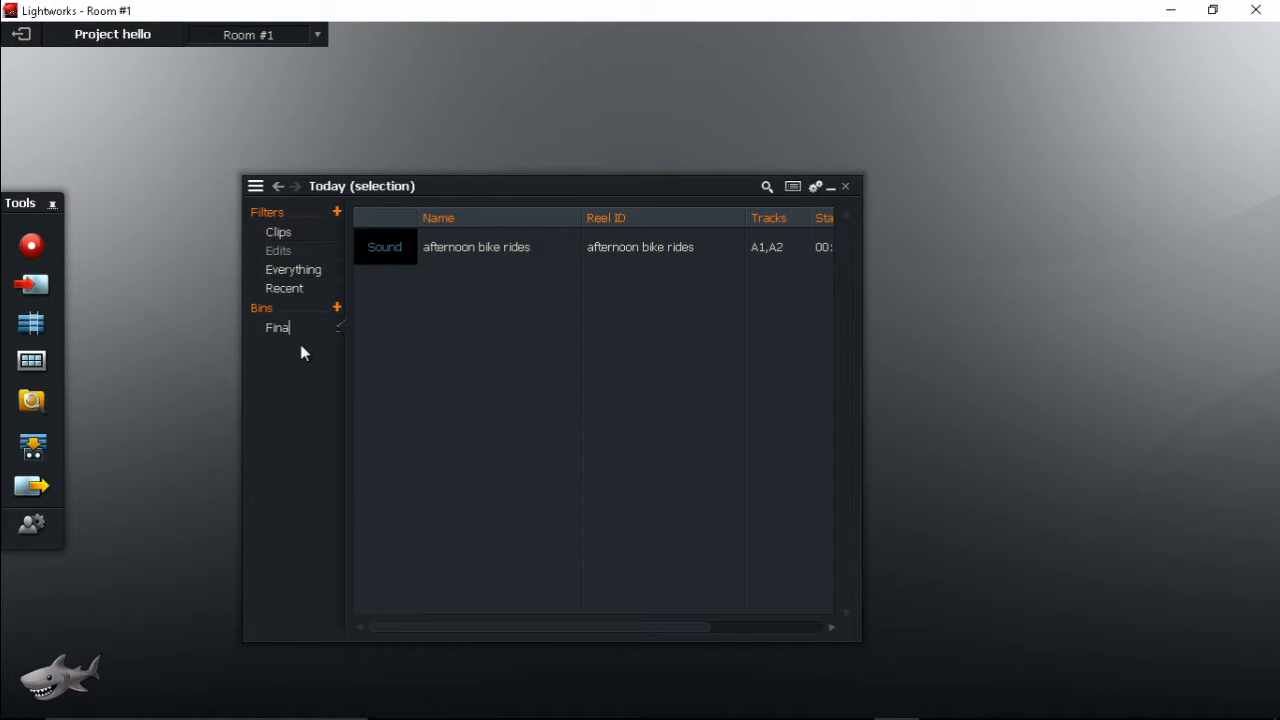
pyautogui.press('Return')
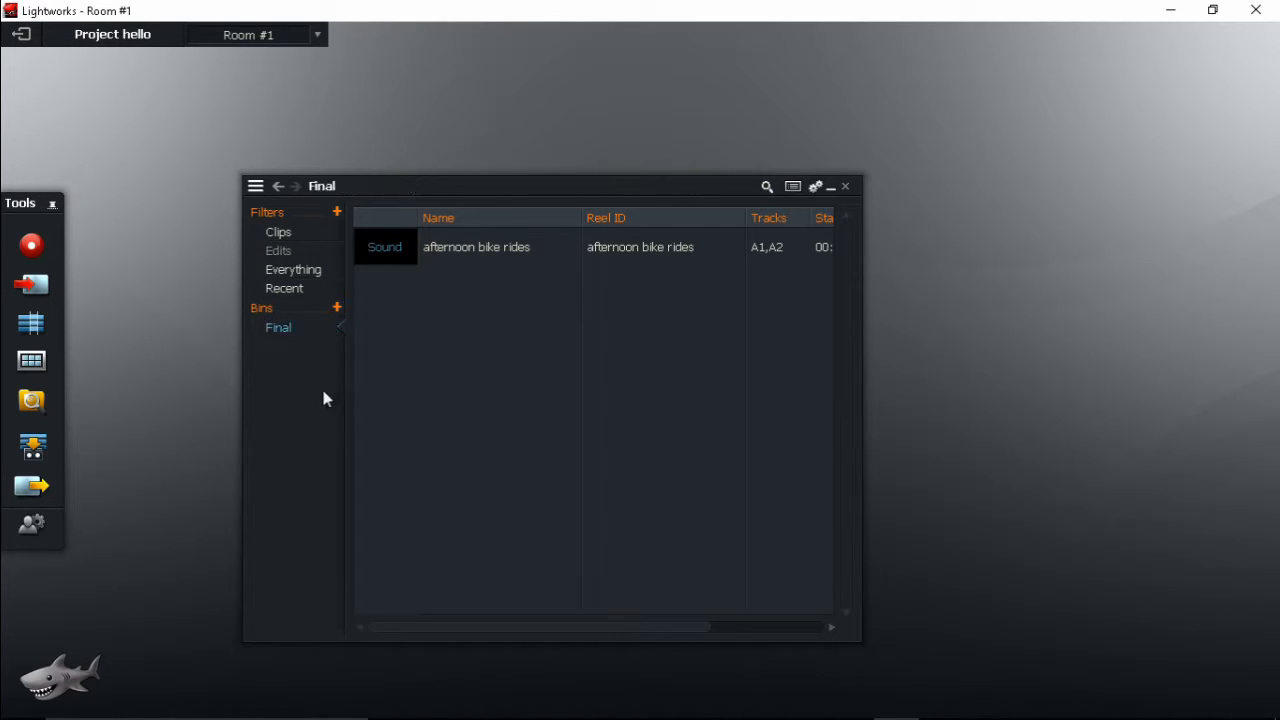
pyautogui.click(337, 309)
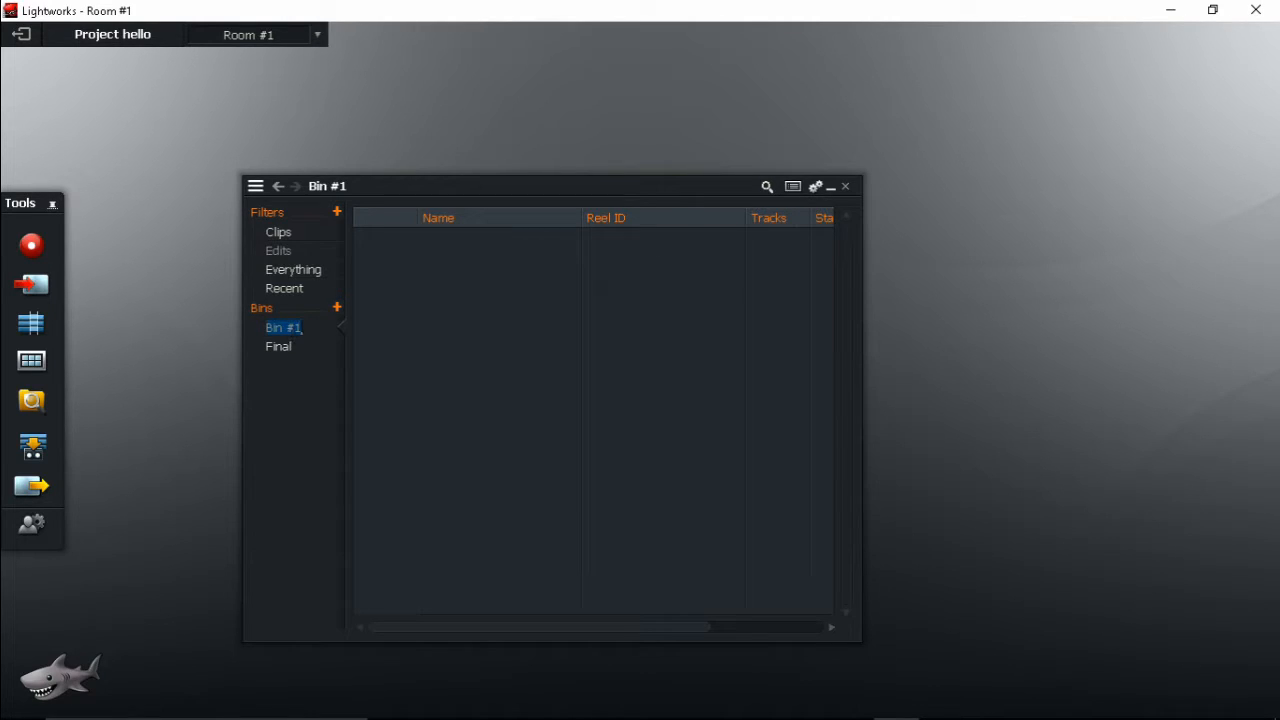
pyautogui.write('Final')
pyautogui.press('Return')
# Step: Rename the bin that holds the music clip to "Edit" and check the contents of both bins
pyautogui.click(281, 352)
pyautogui.rightClick(280, 355)
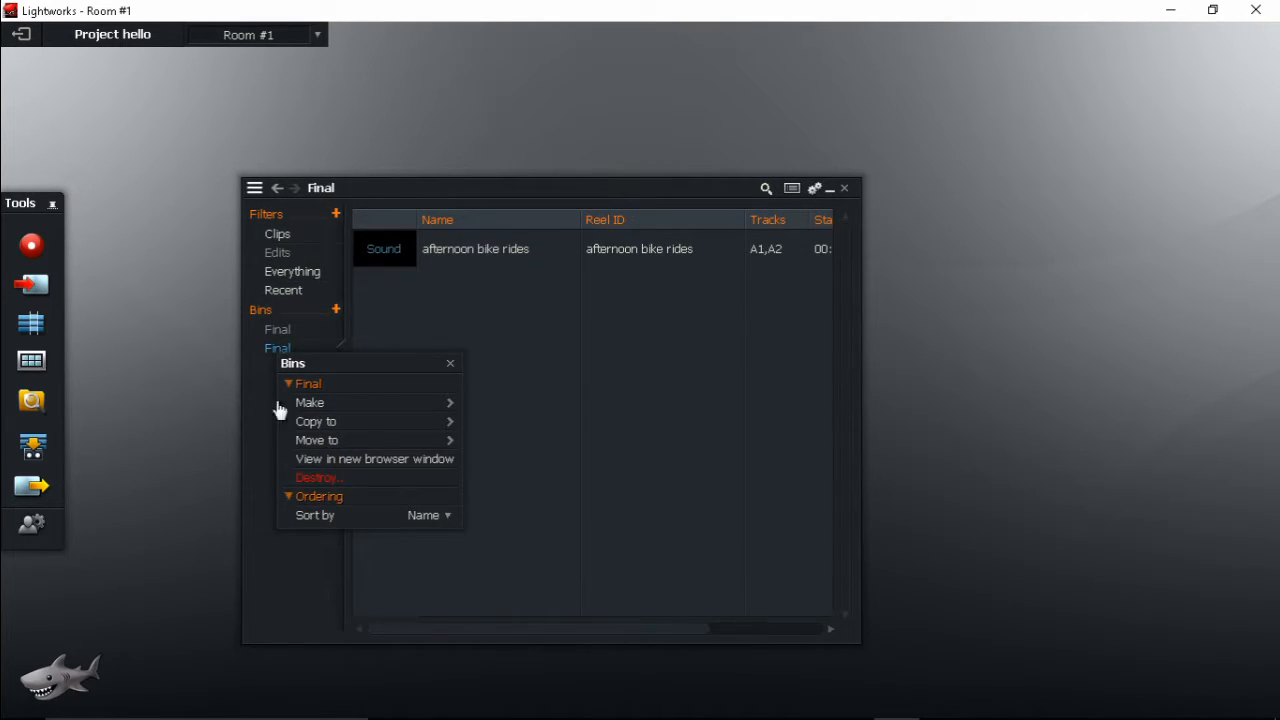
pyautogui.doubleClick(283, 352)
pyautogui.click(284, 352)
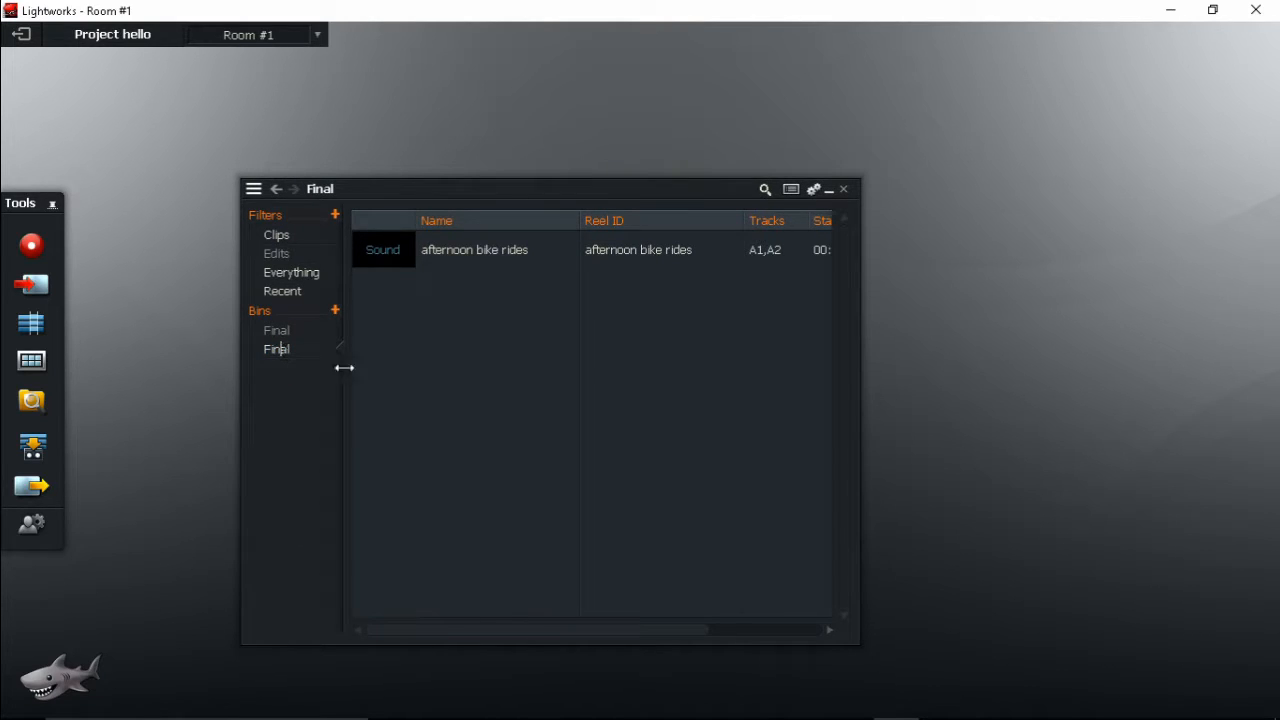
pyautogui.press('Delete')
pyautogui.press('Delete')
pyautogui.press('BackSpace')
pyautogui.press('BackSpace')
pyautogui.press('BackSpace')
pyautogui.write('Edit')
pyautogui.click(313, 438)
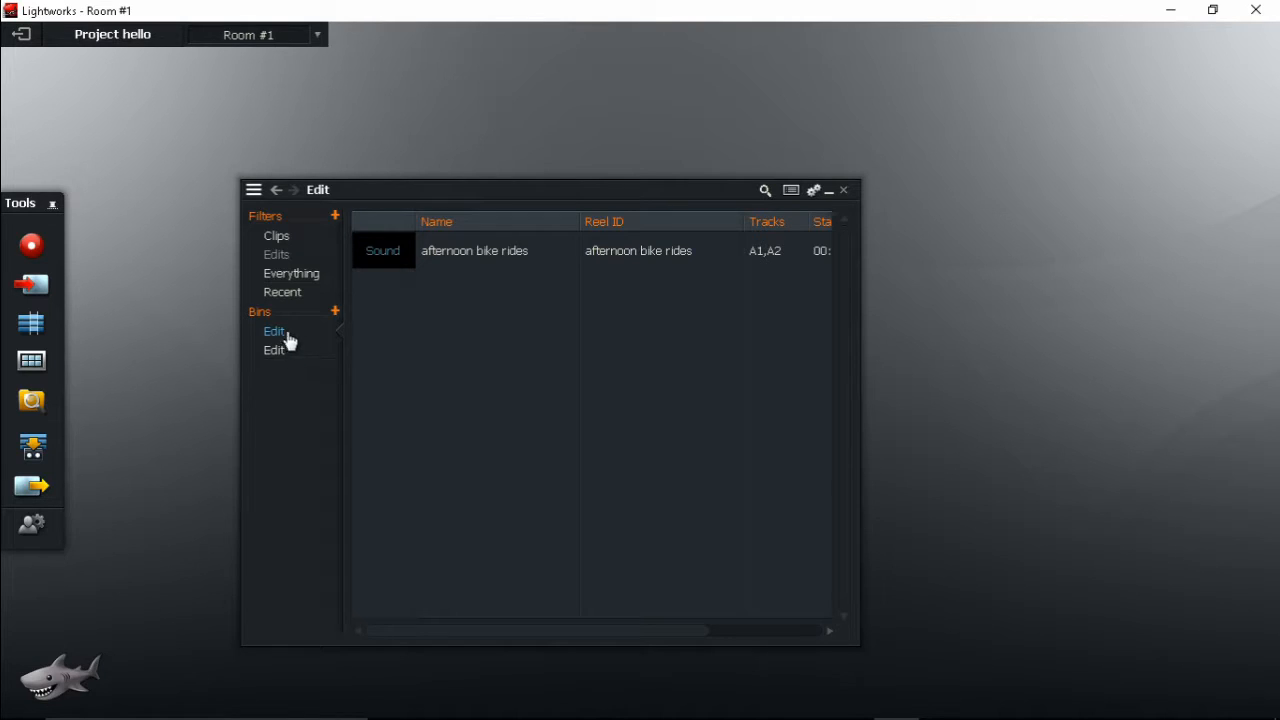
pyautogui.click(285, 354)
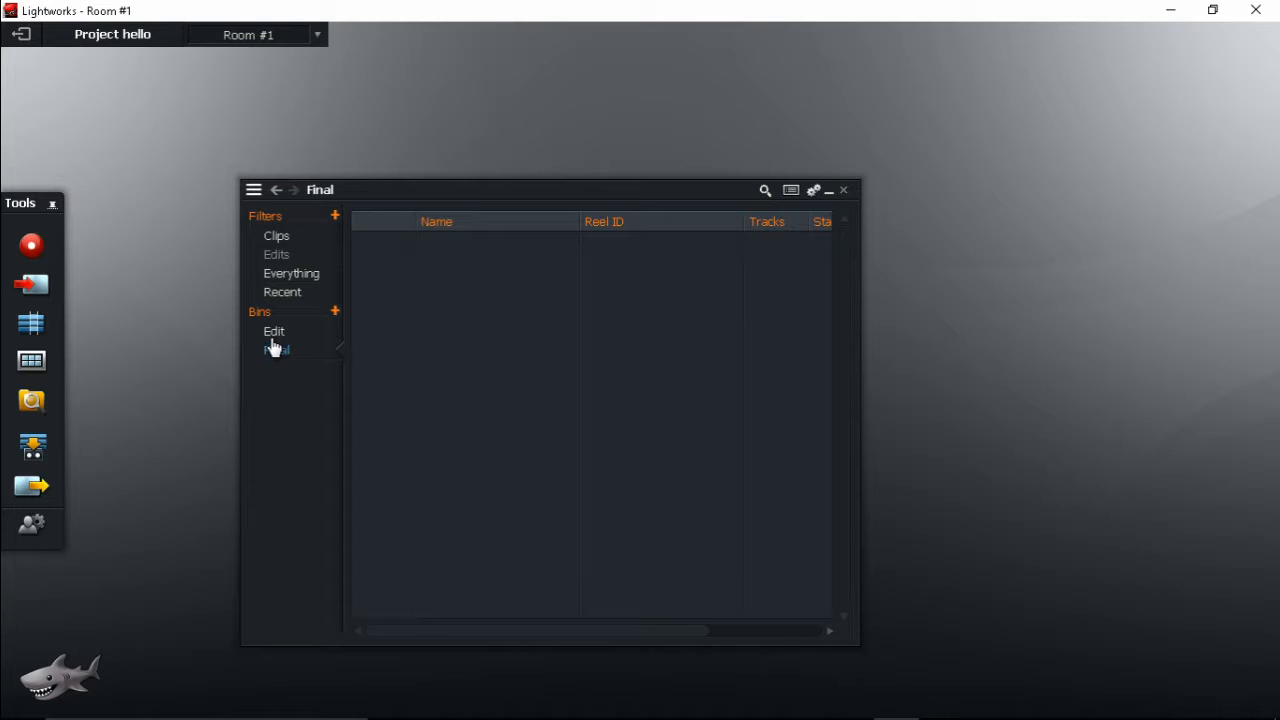
pyautogui.click(274, 332)
# Step: Add the music clip and both Overwatch clips from the recent items to the Edit bin
pyautogui.click(284, 302)
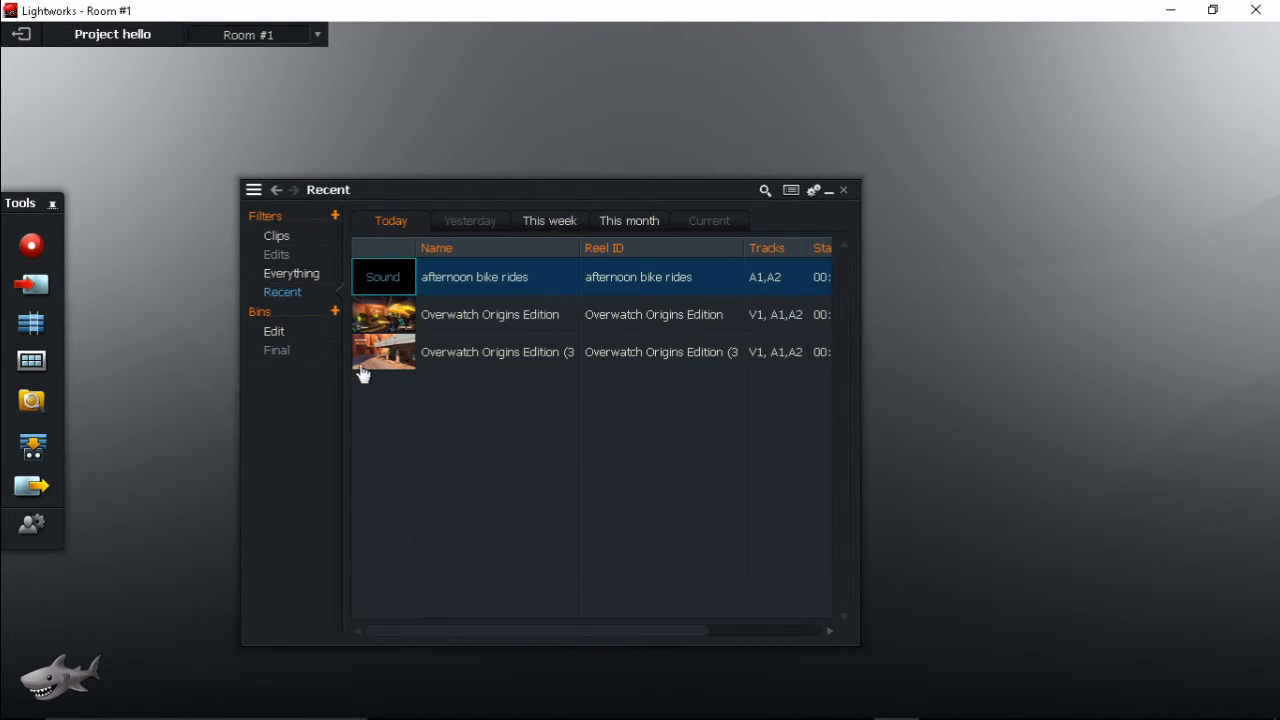
pyautogui.keyDown('ctrl'); pyautogui.click(400, 354); pyautogui.keyUp('ctrl')
pyautogui.keyDown('ctrl'); pyautogui.click(415, 328); pyautogui.keyUp('ctrl')
pyautogui.moveTo(400, 285); pyautogui.dragTo(275, 332)
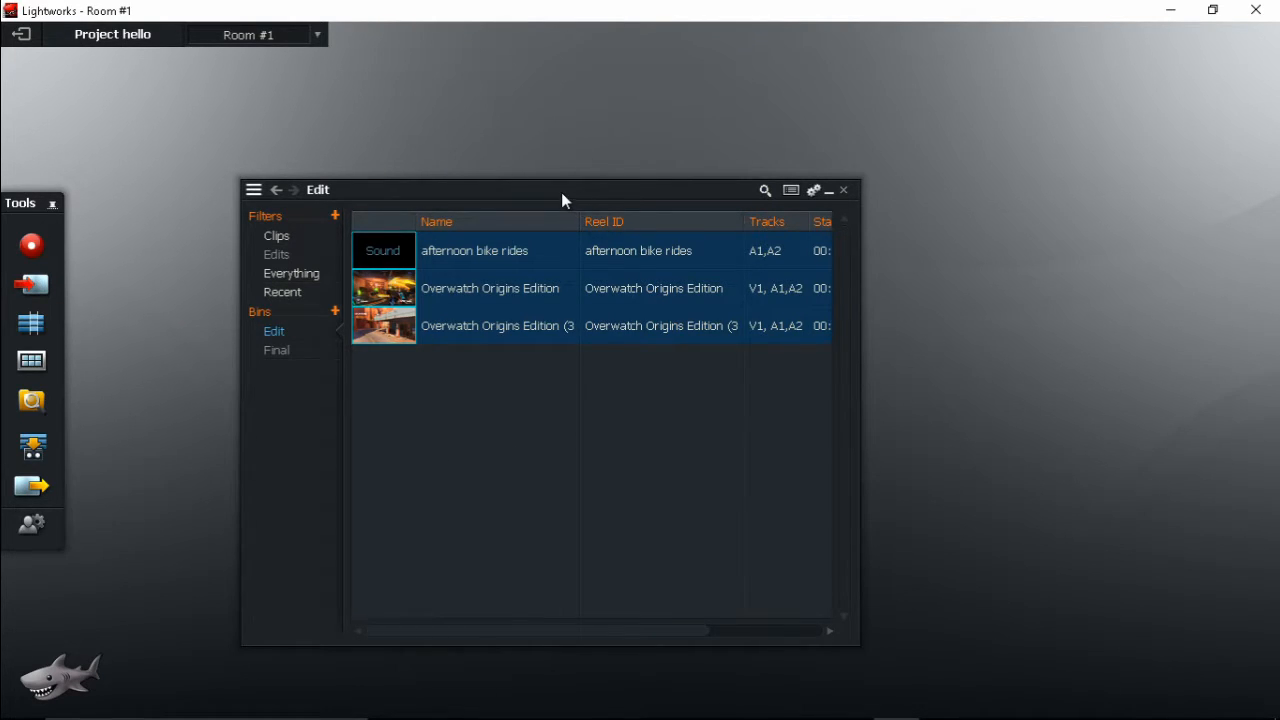
# Step: Create a new edit, moving the bin window and the edit viewer to make room for each other
pyautogui.moveTo(561, 192); pyautogui.dragTo(512, 130)
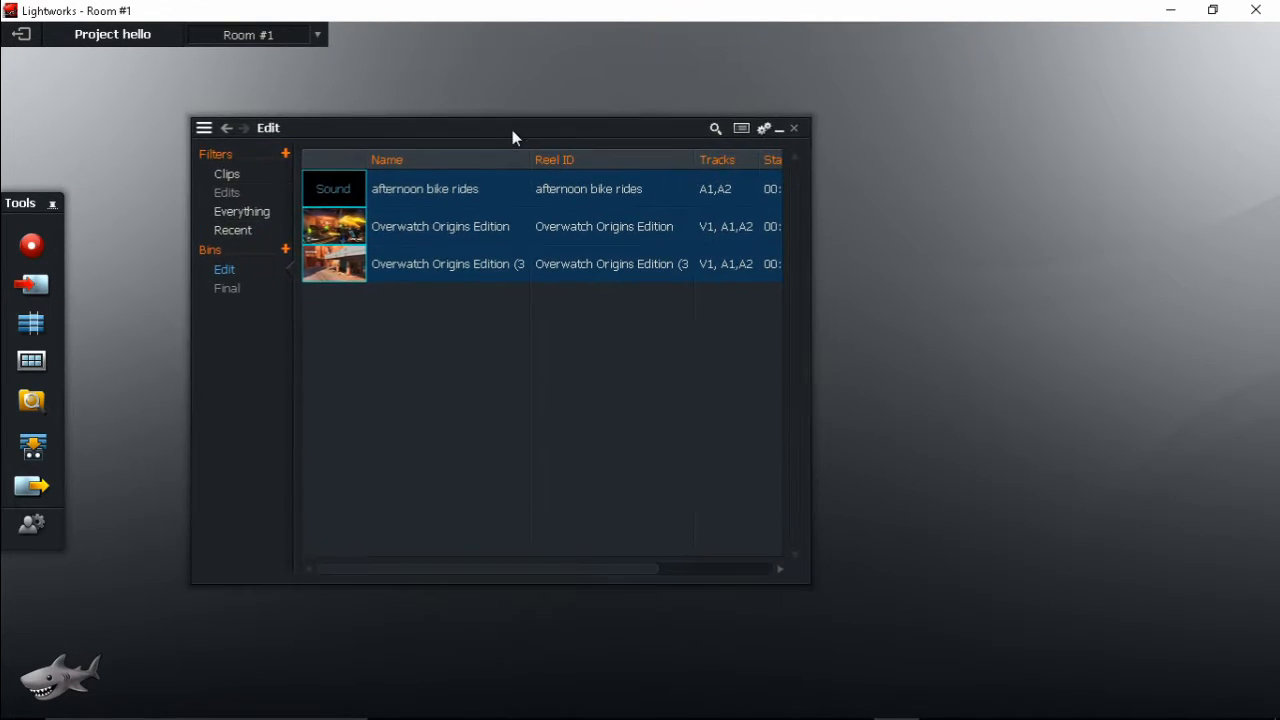
pyautogui.click(32, 324)
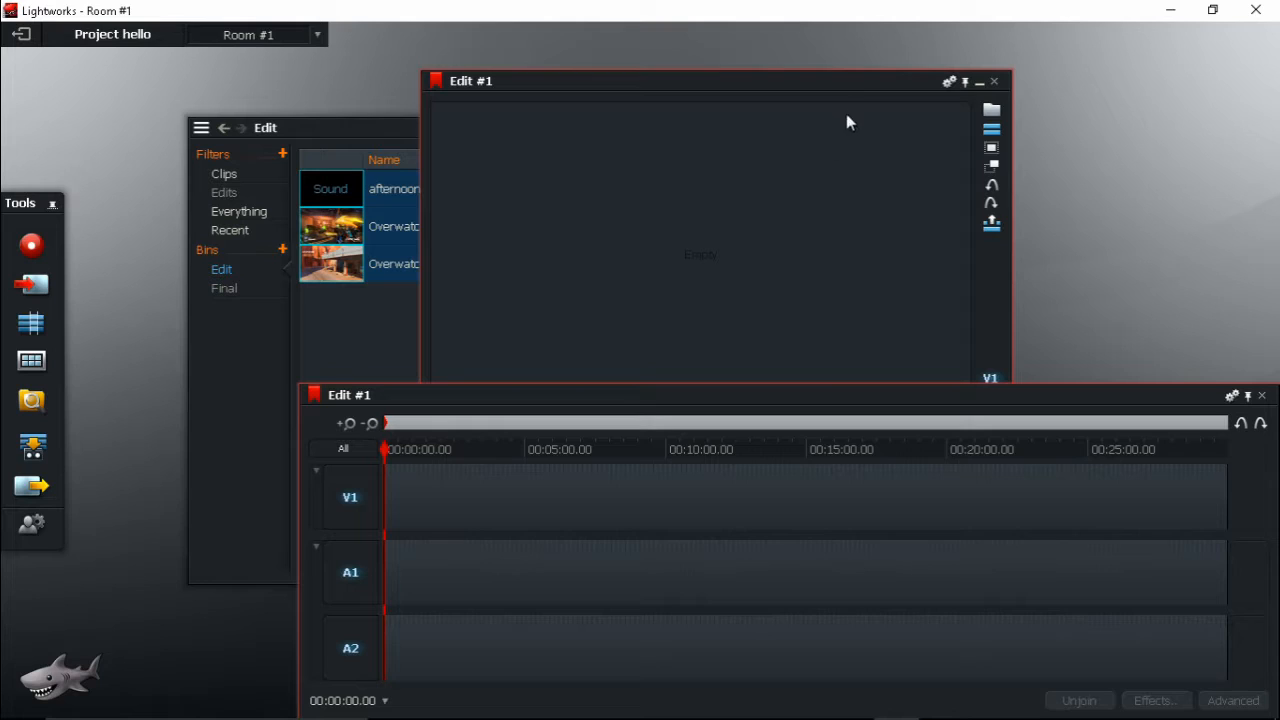
pyautogui.moveTo(869, 79); pyautogui.dragTo(924, 60)
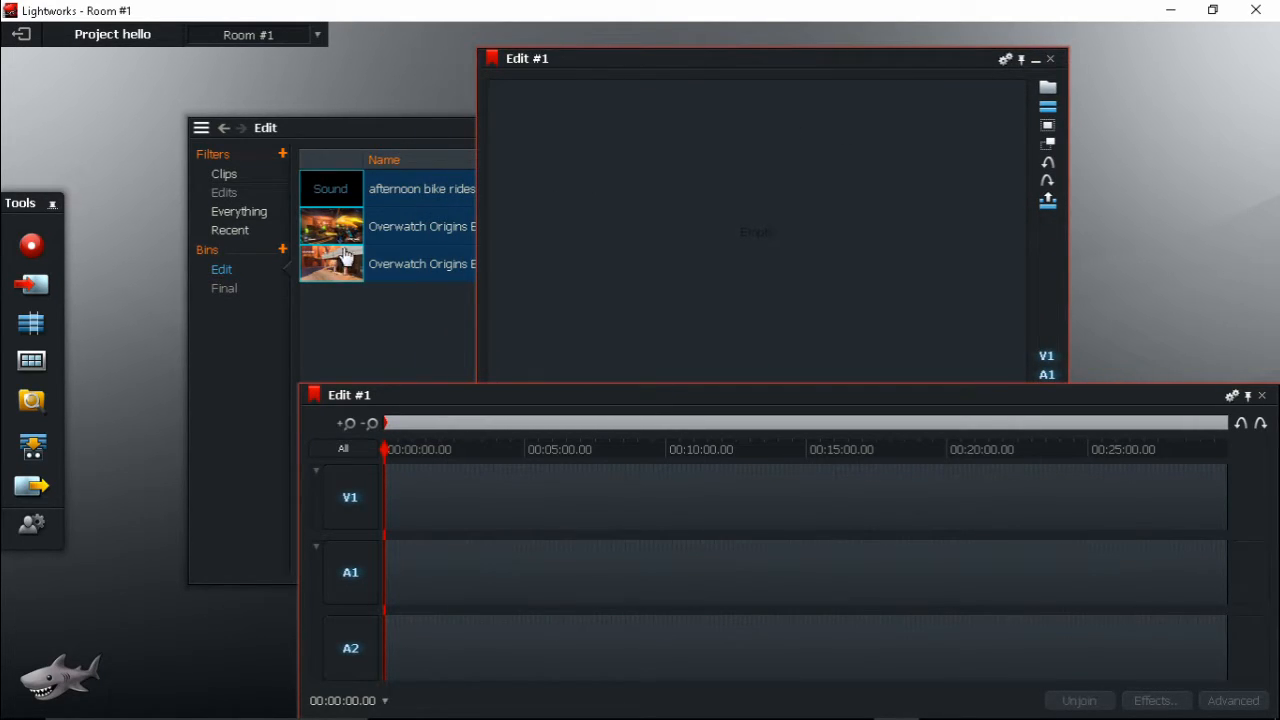
# Step: Undo adding all three clips to the new edit and insert only the Overwatch Origins Edition clip
pyautogui.moveTo(338, 237); pyautogui.dragTo(898, 262)
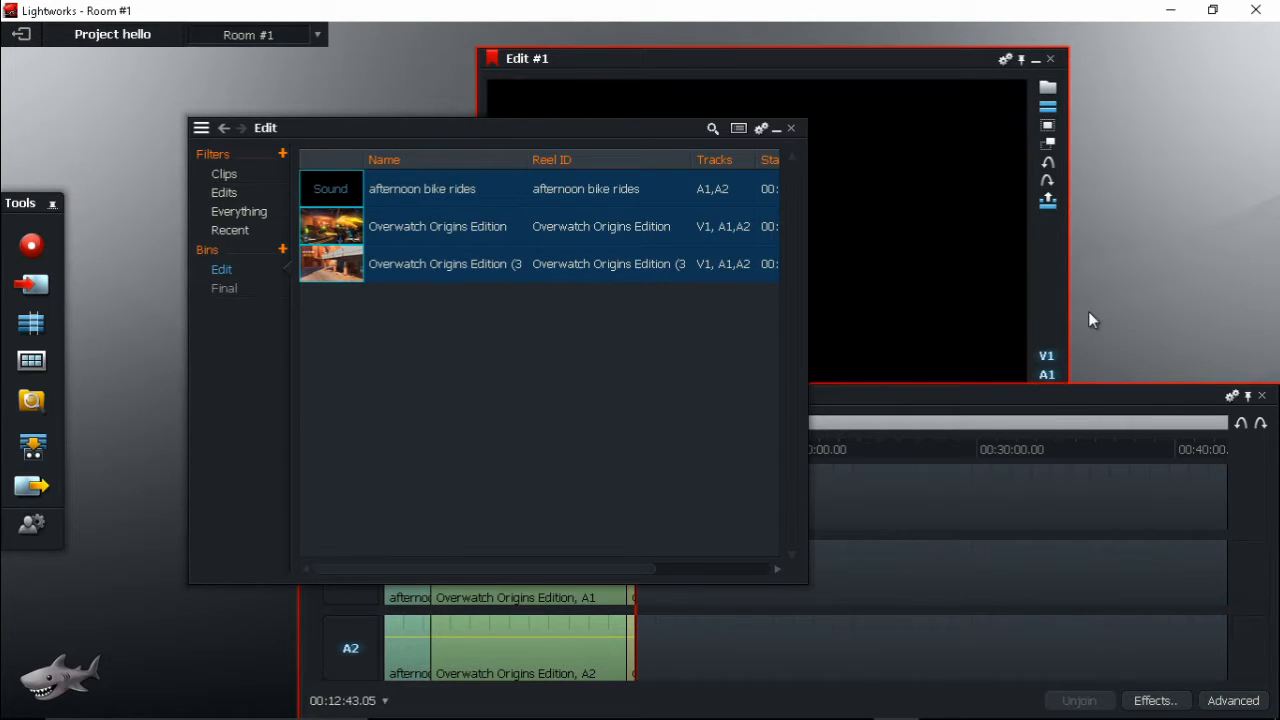
pyautogui.hotkey('ctrl', 'z')
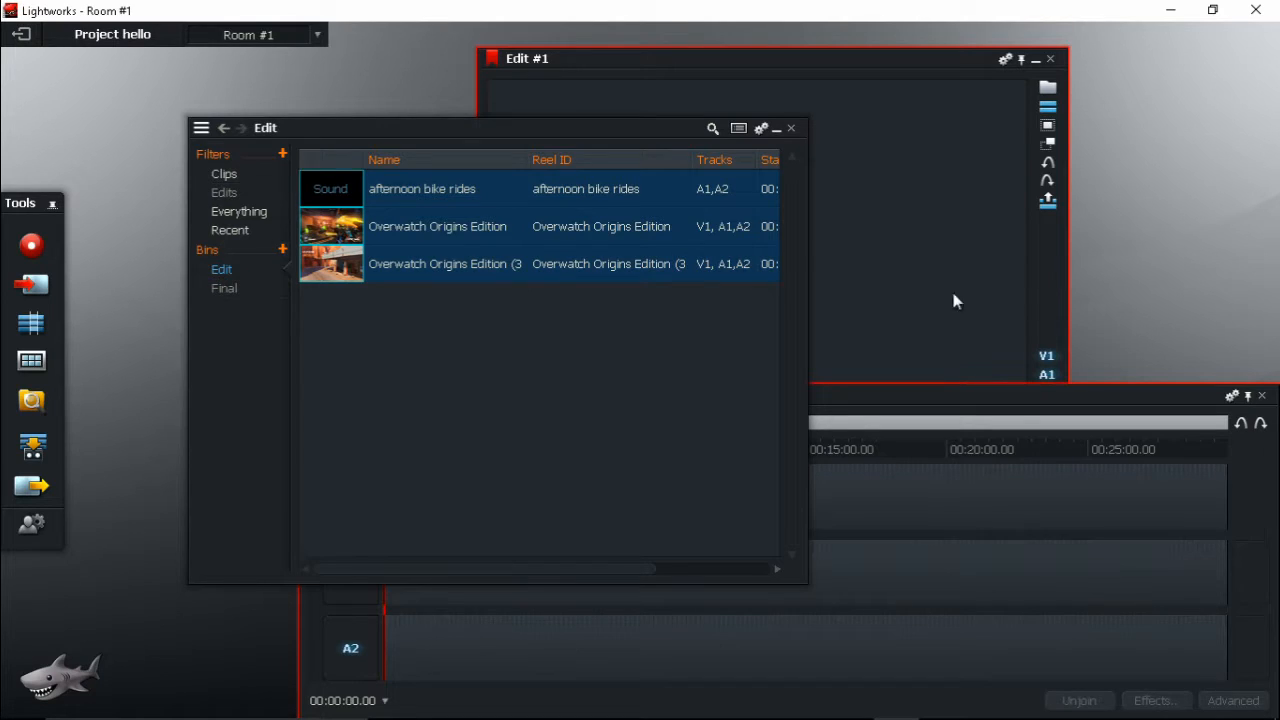
pyautogui.click(362, 329)
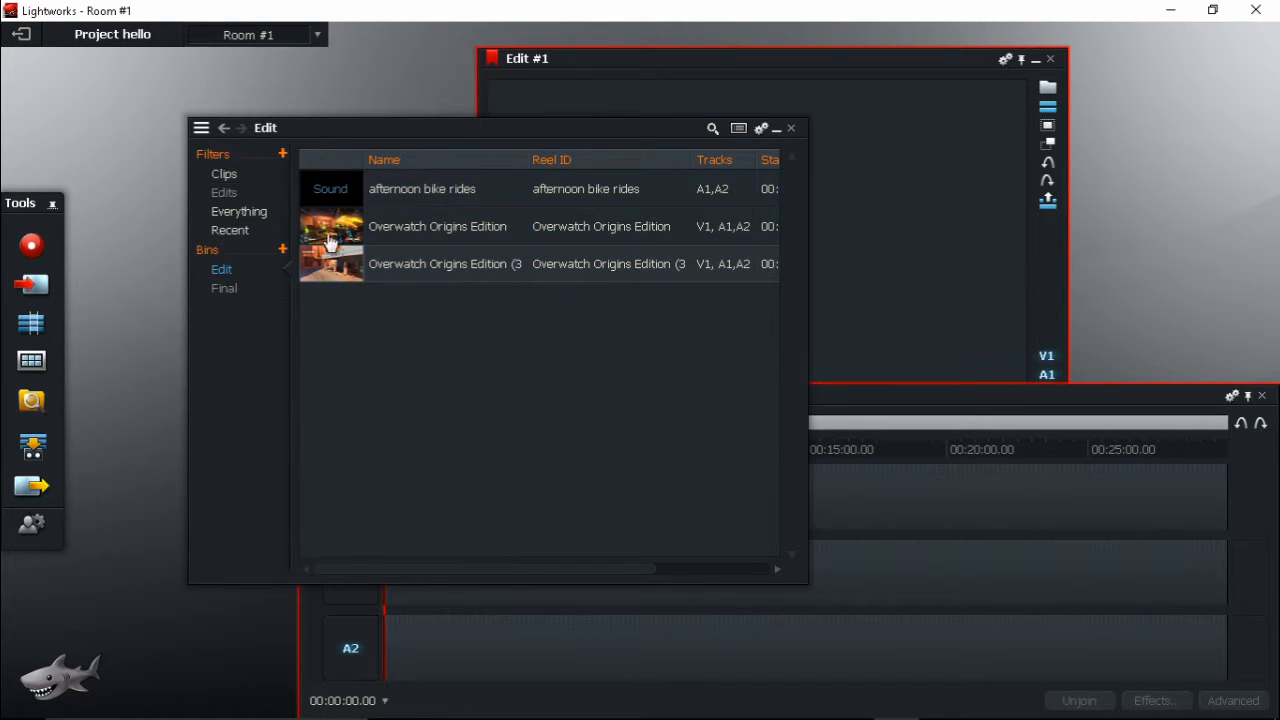
pyautogui.moveTo(584, 235); pyautogui.dragTo(916, 262)
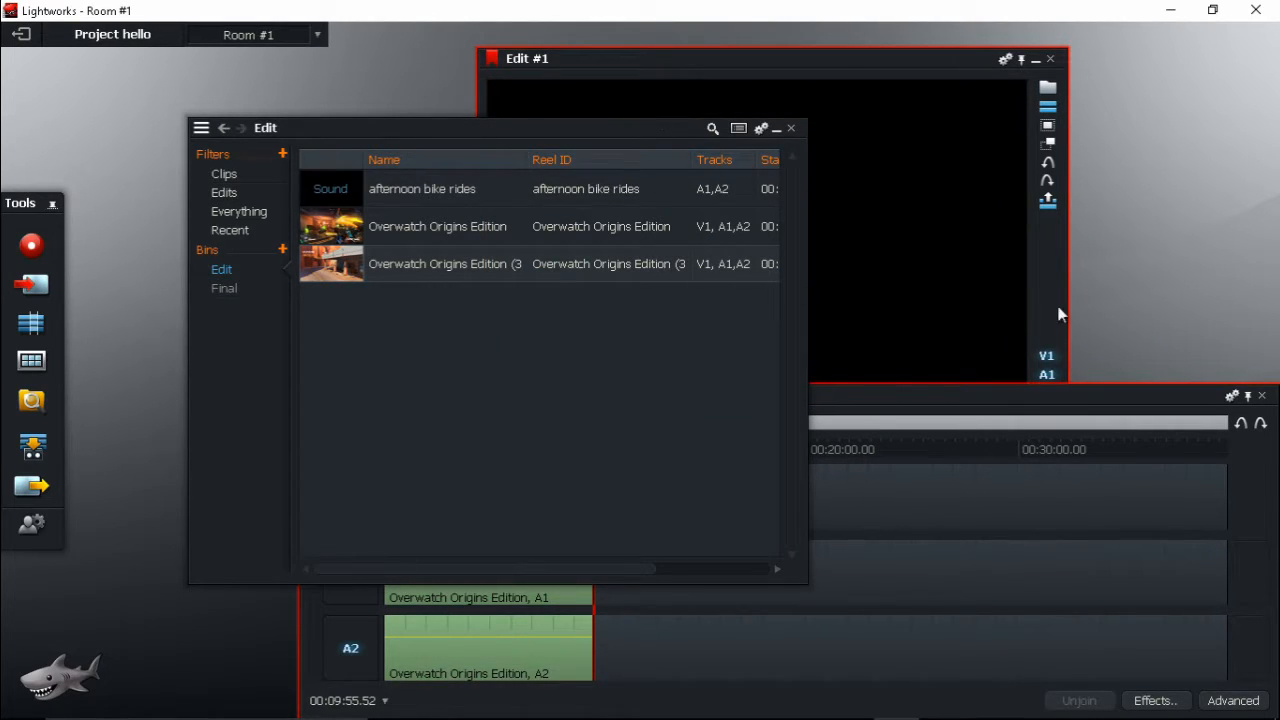
# Step: Return the playhead to the start of the edit and enlarge the edit viewer
pyautogui.click(912, 369)
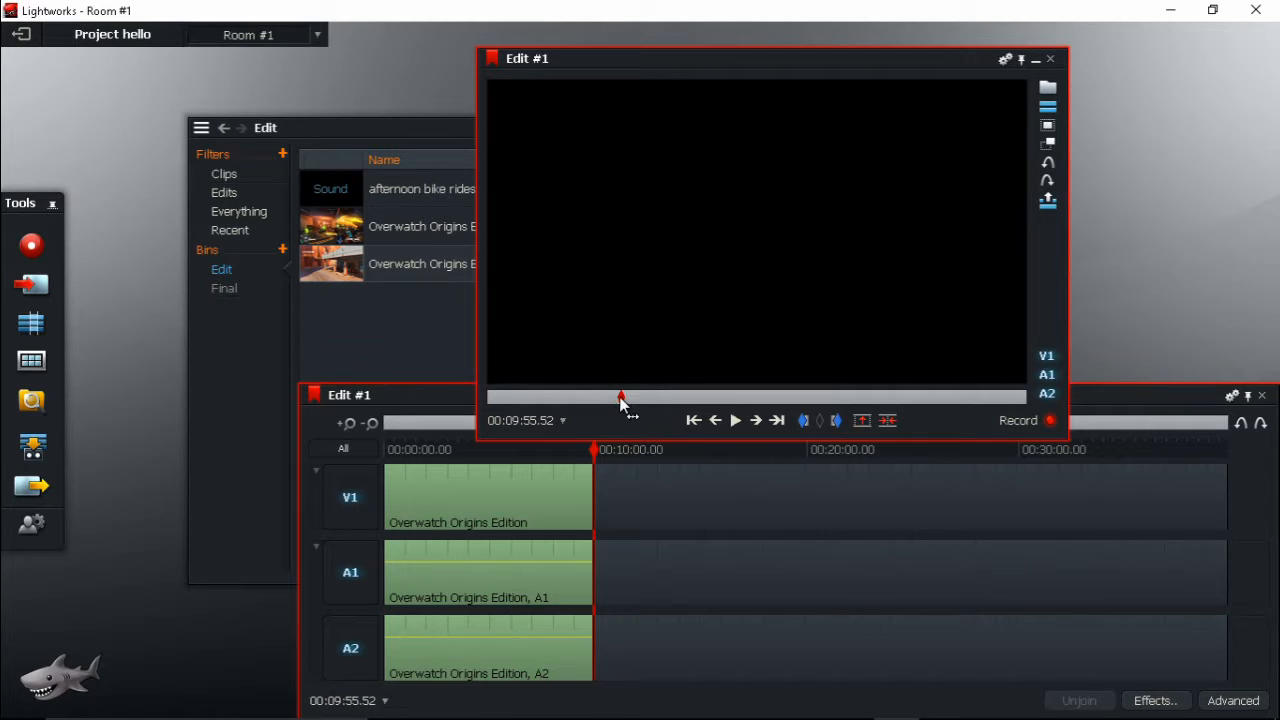
pyautogui.moveTo(621, 404); pyautogui.dragTo(422, 425)
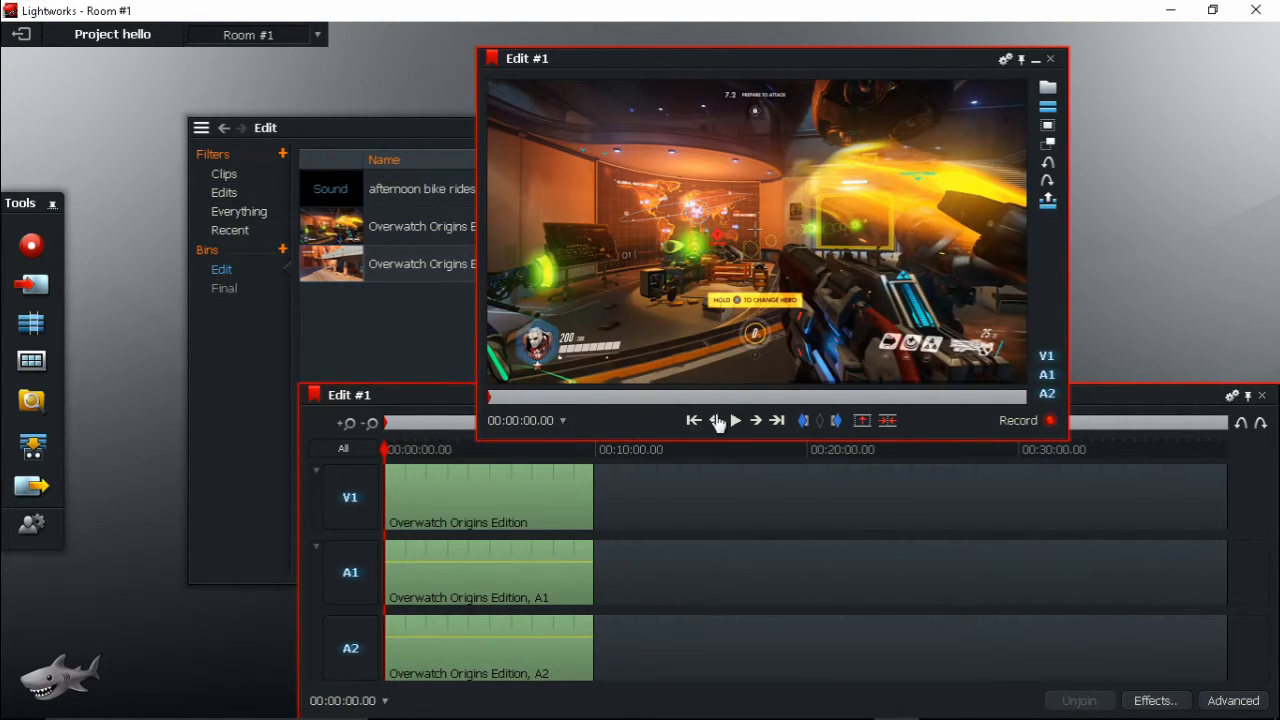
pyautogui.moveTo(478, 405); pyautogui.dragTo(446, 403)
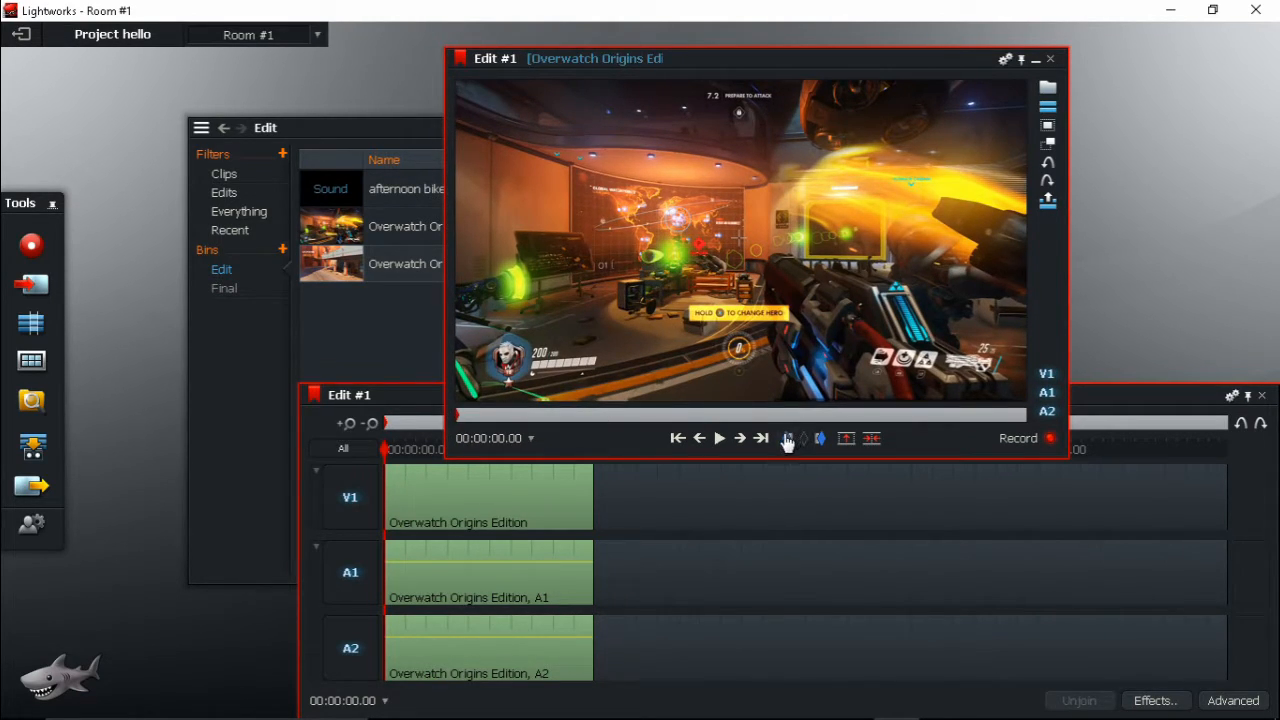
# Step: Mark the section from the start of the edit to 00:00:19.38 and delete it, closing the gap
pyautogui.click(560, 416)
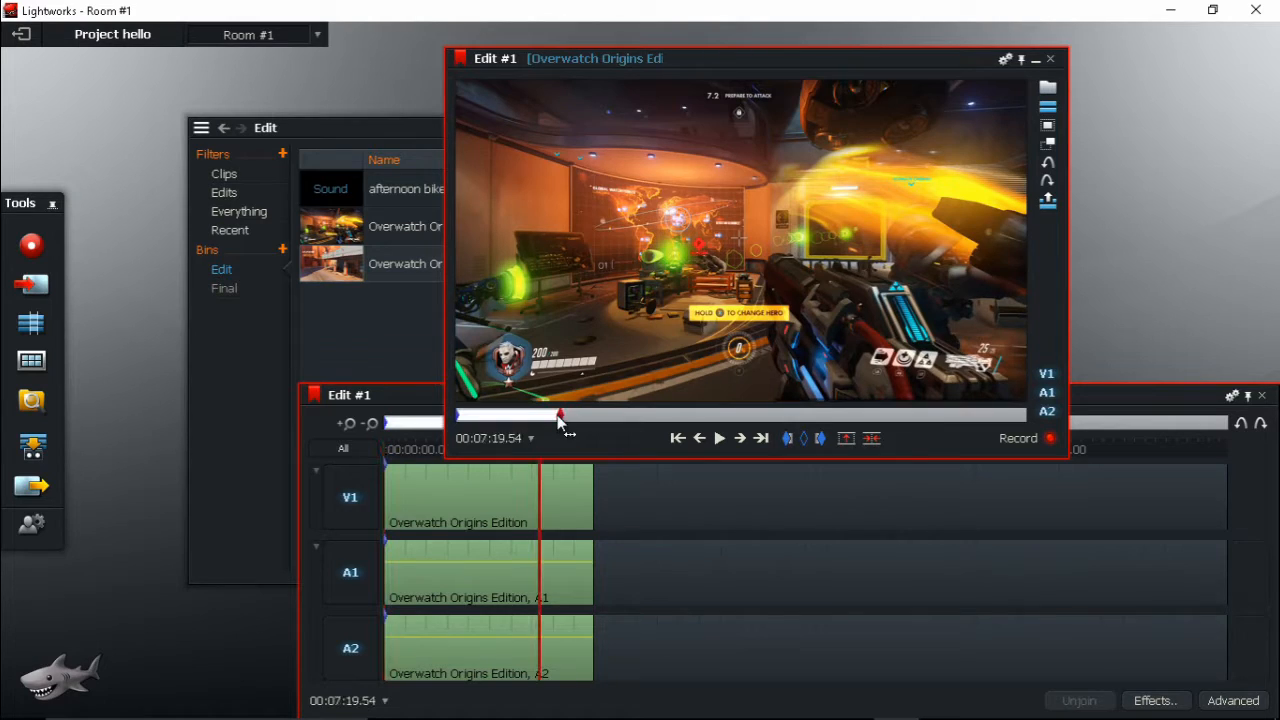
pyautogui.moveTo(560, 416)
pyautogui.mouseDown()
pyautogui.moveTo(540, 424)
pyautogui.moveTo(697, 430)
pyautogui.moveTo(761, 445)
pyautogui.moveTo(760, 462)
pyautogui.moveTo(764, 444)
pyautogui.moveTo(744, 434)
pyautogui.mouseUp()
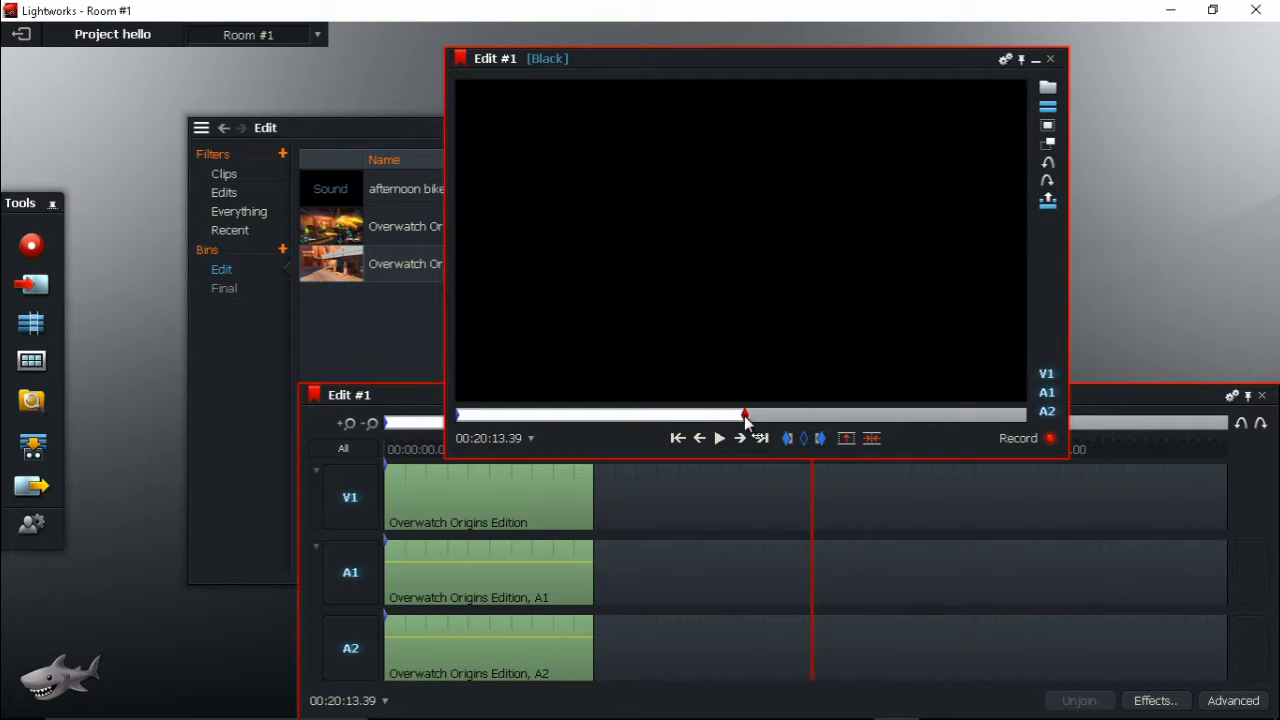
pyautogui.moveTo(745, 418); pyautogui.dragTo(461, 432)
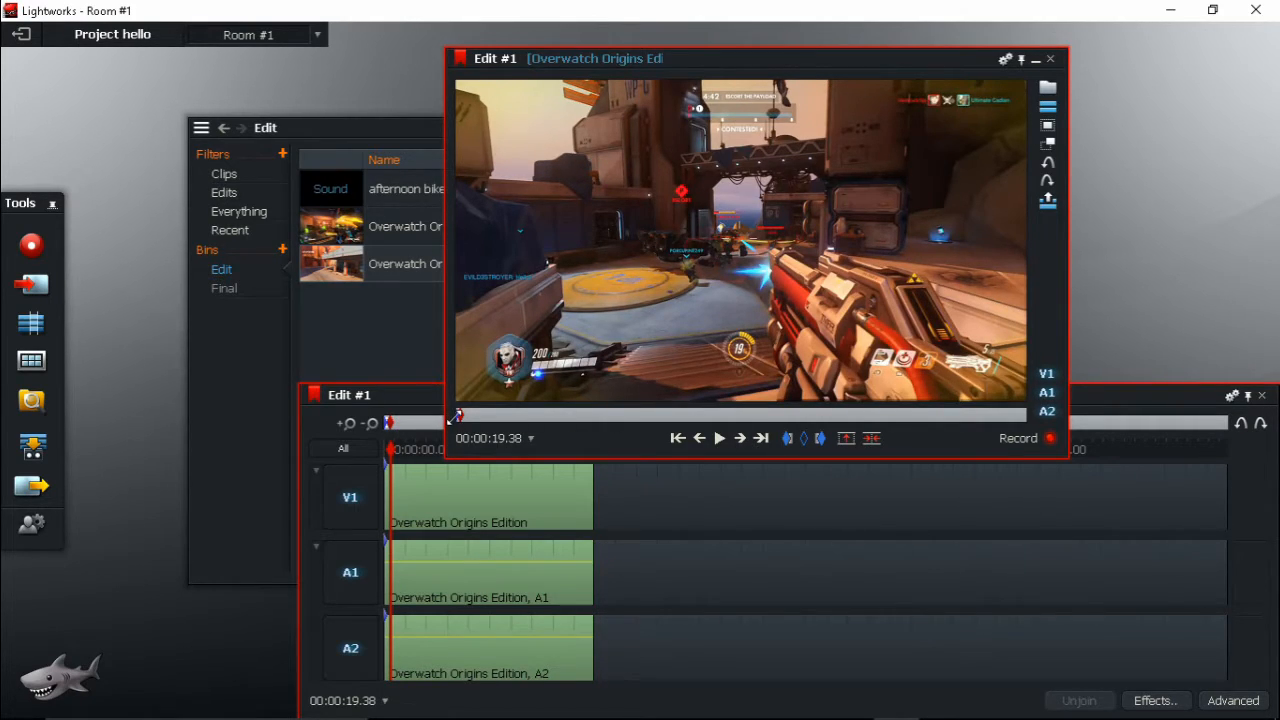
pyautogui.click(821, 439)
pyautogui.click(873, 440)
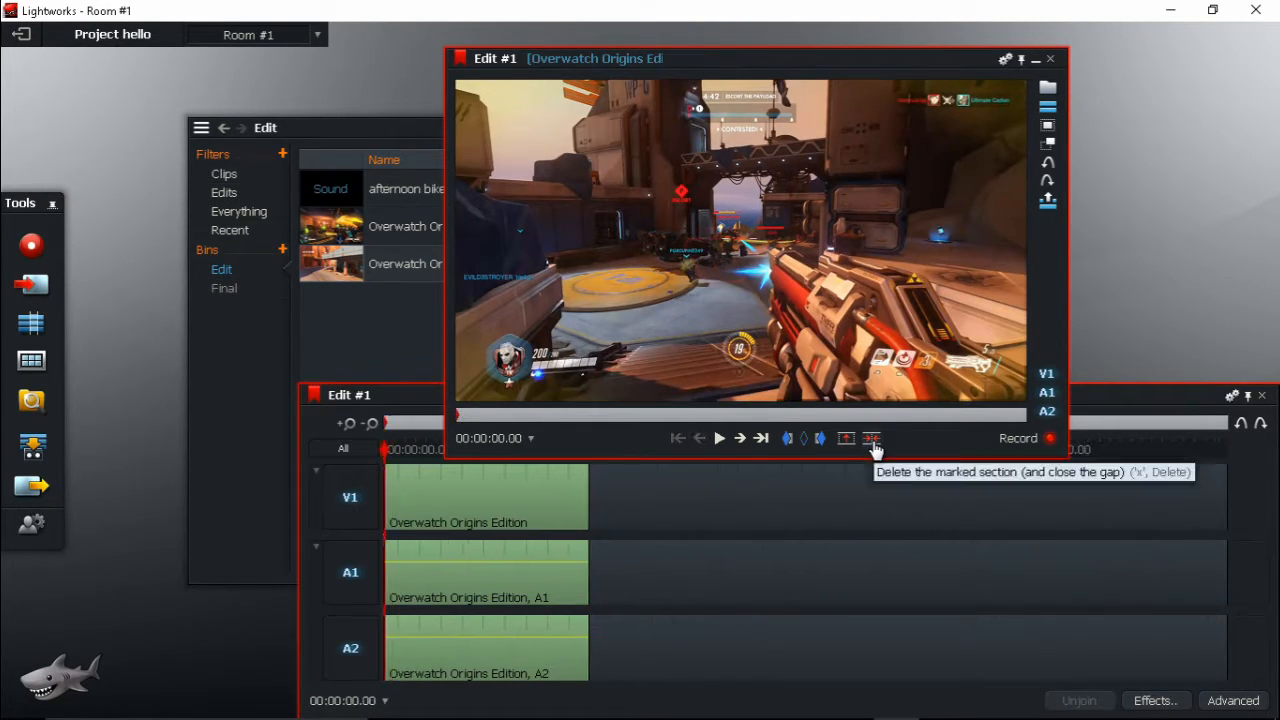
# Step: Play the opening of the trimmed edit briefly and move the playhead to the end of its clip
pyautogui.click(720, 438)
pyautogui.click(735, 438)
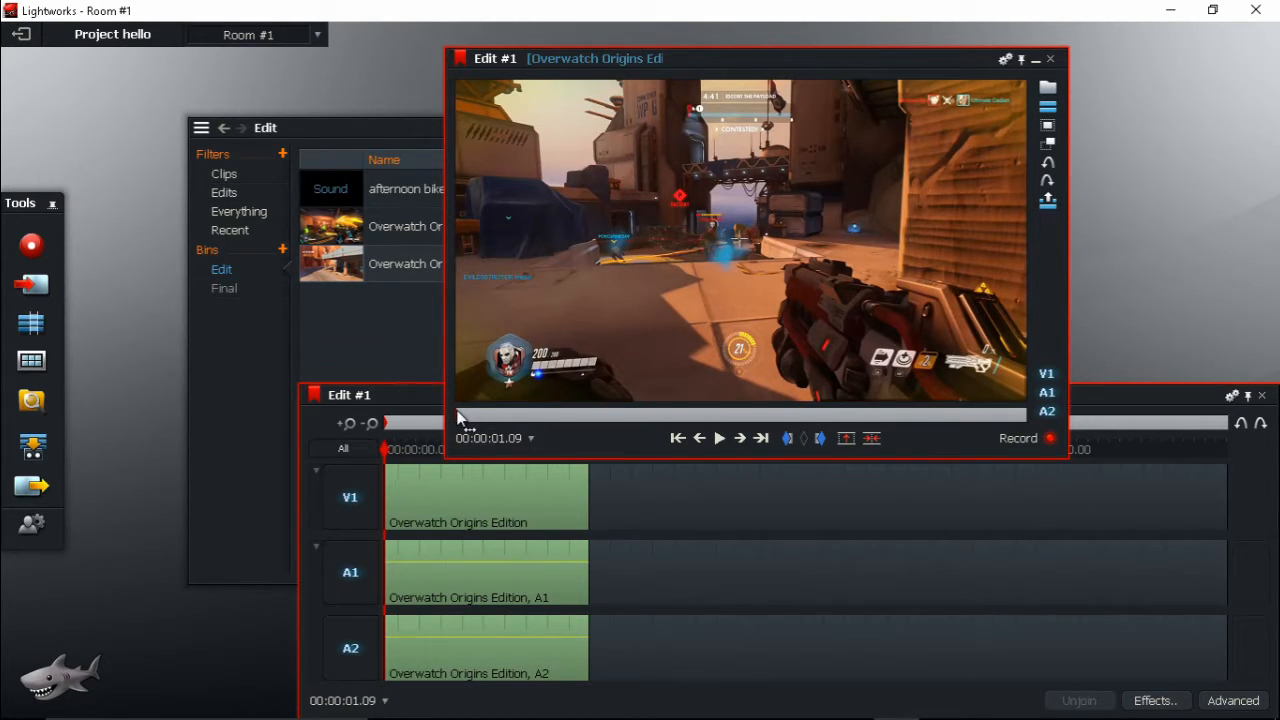
pyautogui.click(763, 440)
pyautogui.click(763, 440)
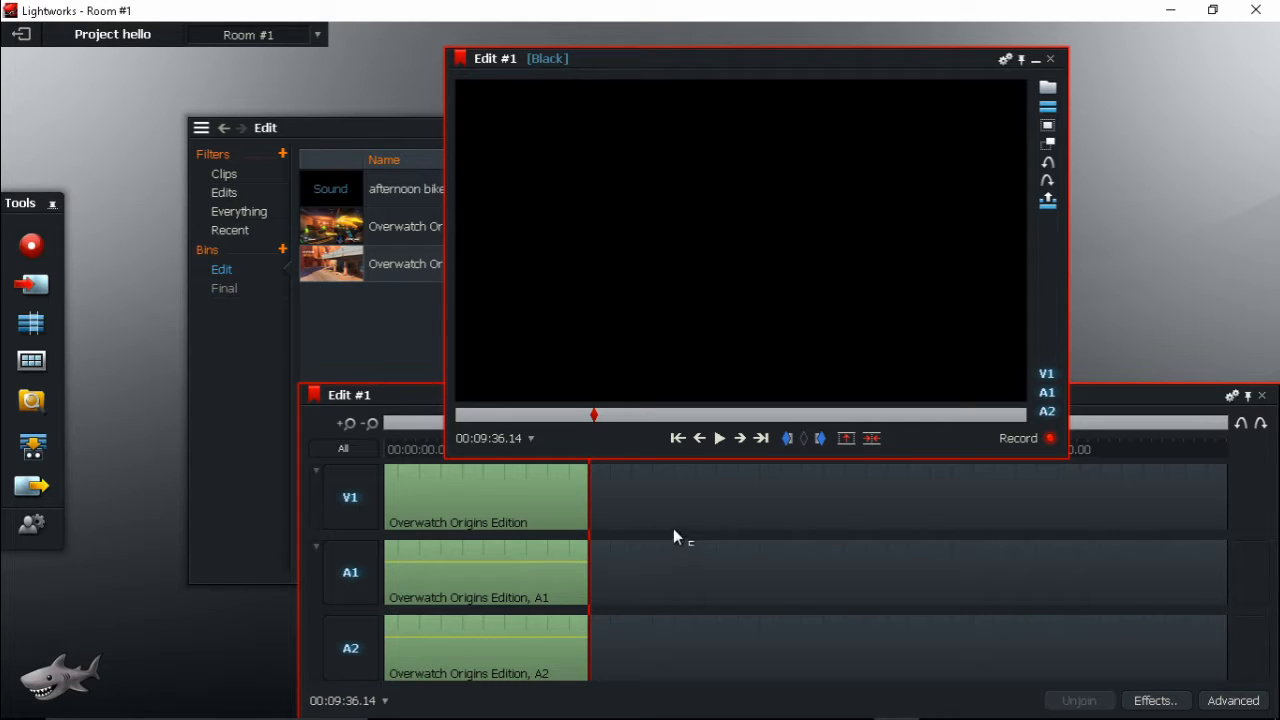
# Step: Open the second Overwatch Origins Edition clip from the bin and mark its section from 00:00:05.23 to 00:00:19.16
pyautogui.click(362, 330)
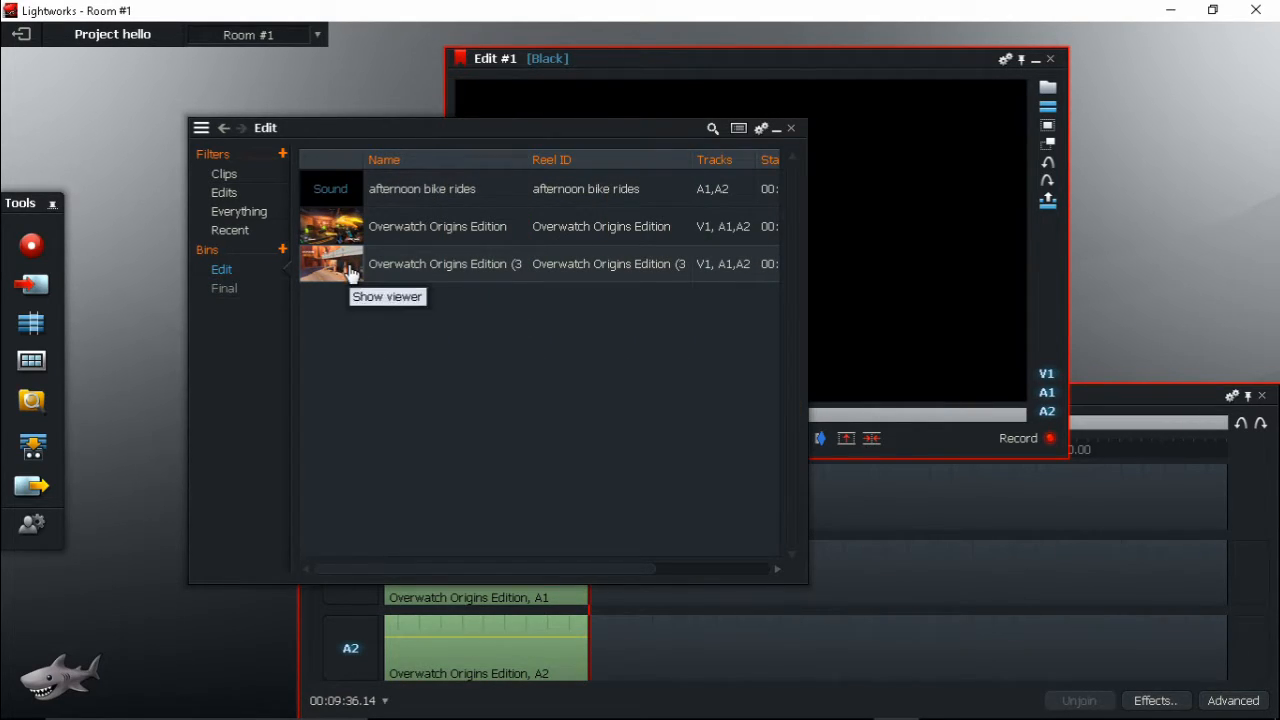
pyautogui.click(352, 274)
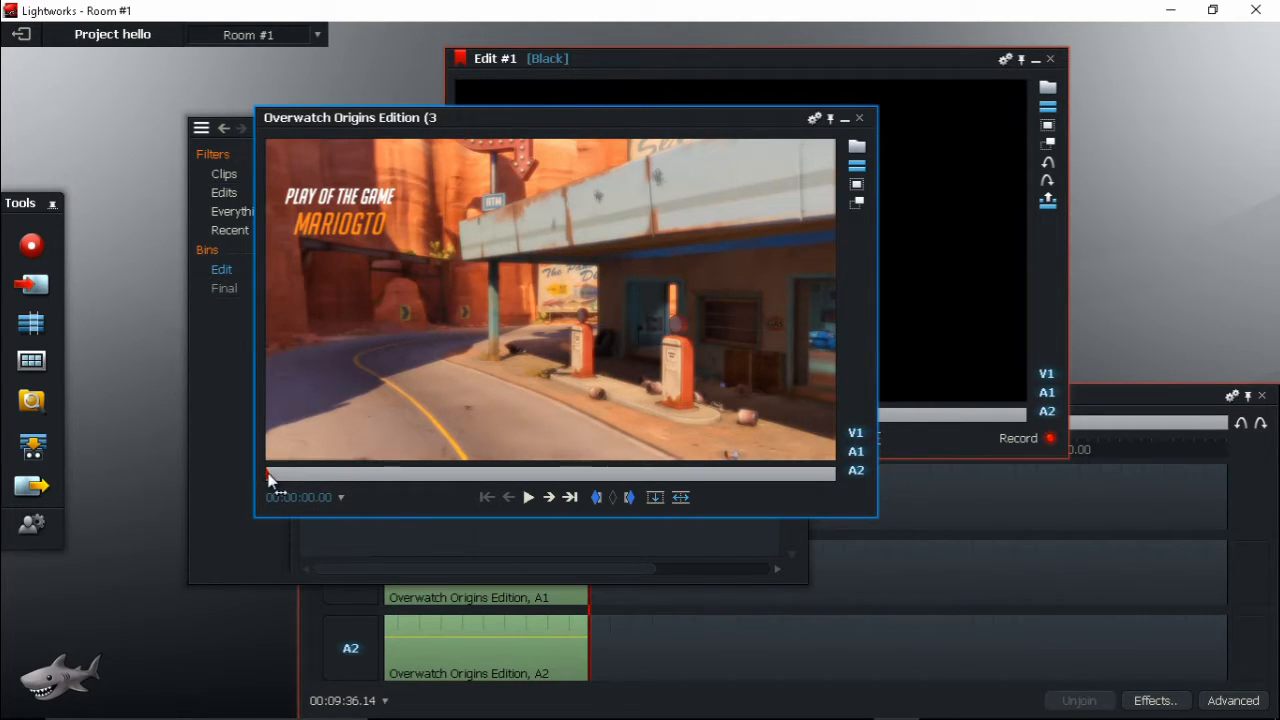
pyautogui.click(383, 475)
pyautogui.moveTo(383, 480)
pyautogui.mouseDown()
pyautogui.moveTo(354, 480)
pyautogui.moveTo(393, 480)
pyautogui.mouseUp()
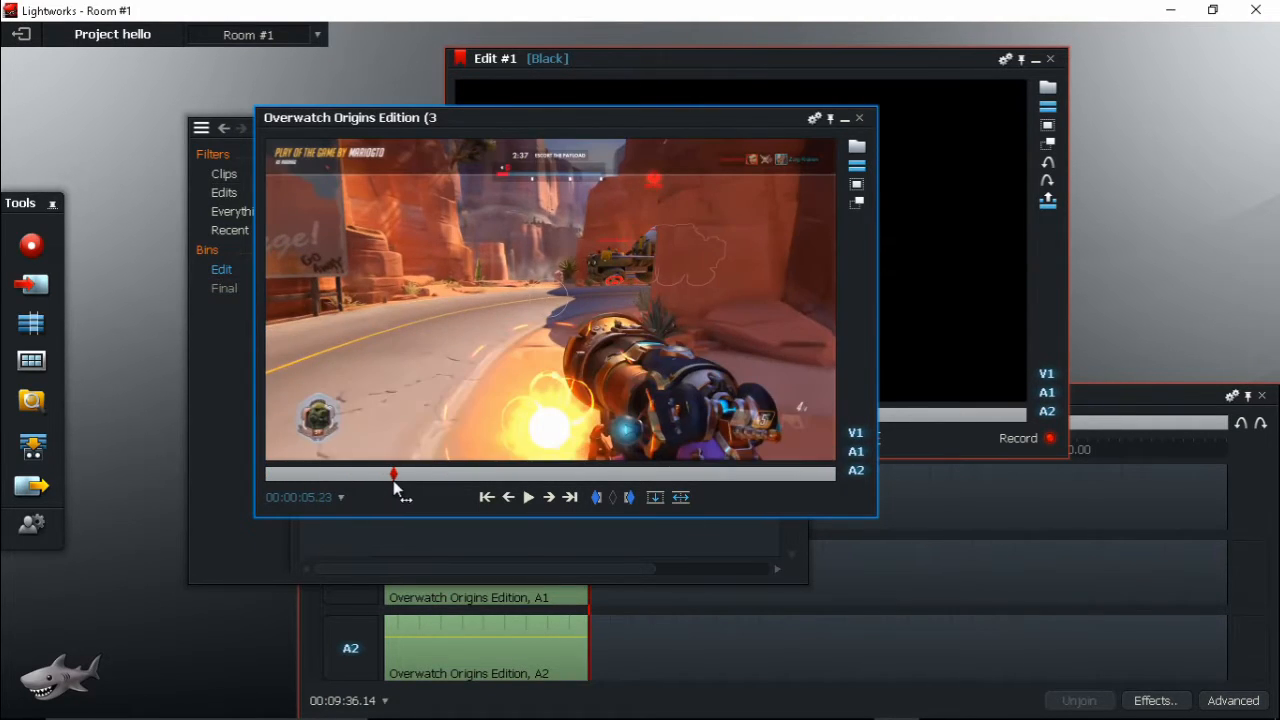
pyautogui.click(597, 498)
pyautogui.click(613, 474)
pyautogui.moveTo(627, 474); pyautogui.dragTo(698, 476)
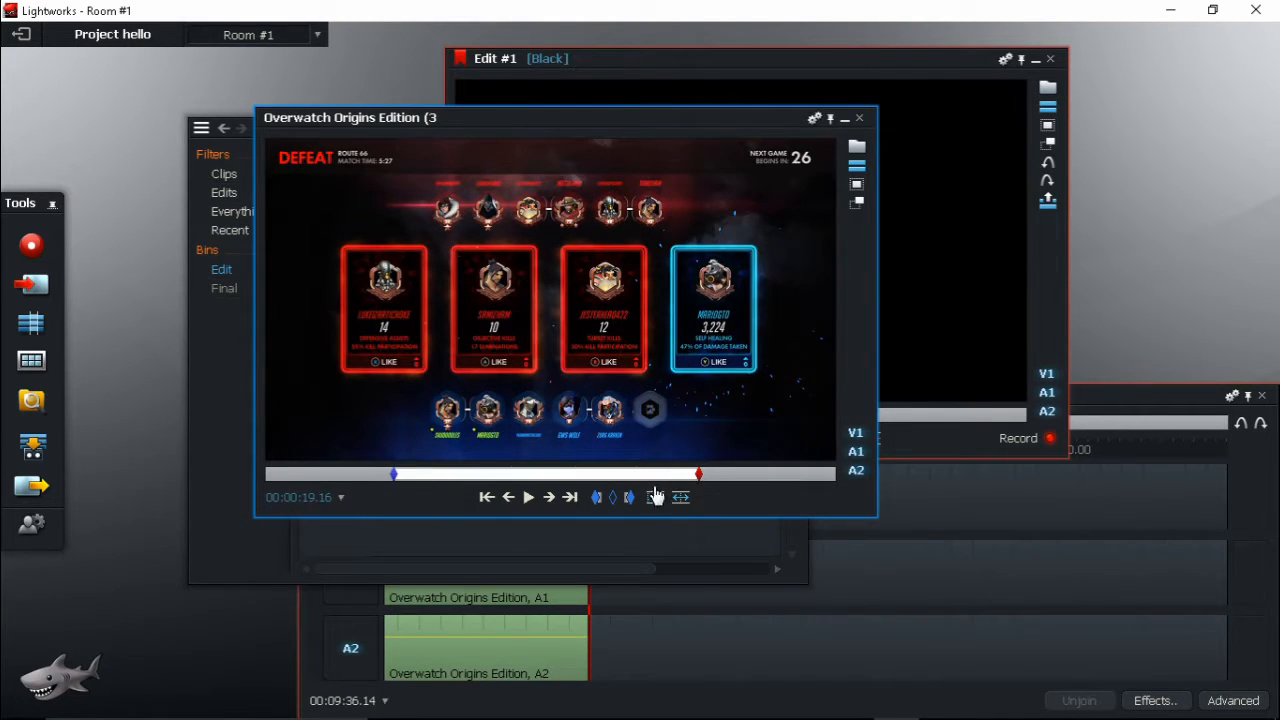
# Step: Add the marked section to the end of Edit #1, minimising the source clip's viewer
pyautogui.click(657, 497)
pyautogui.click(845, 118)
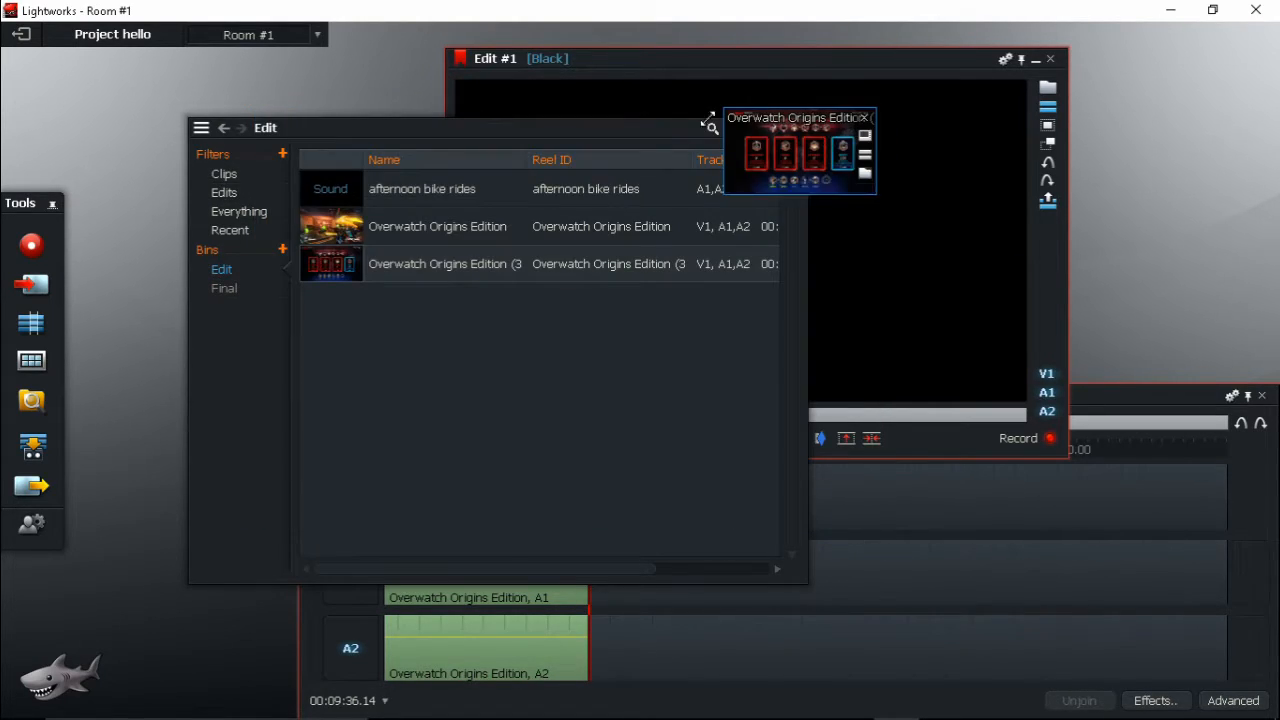
pyautogui.moveTo(788, 125); pyautogui.dragTo(922, 249)
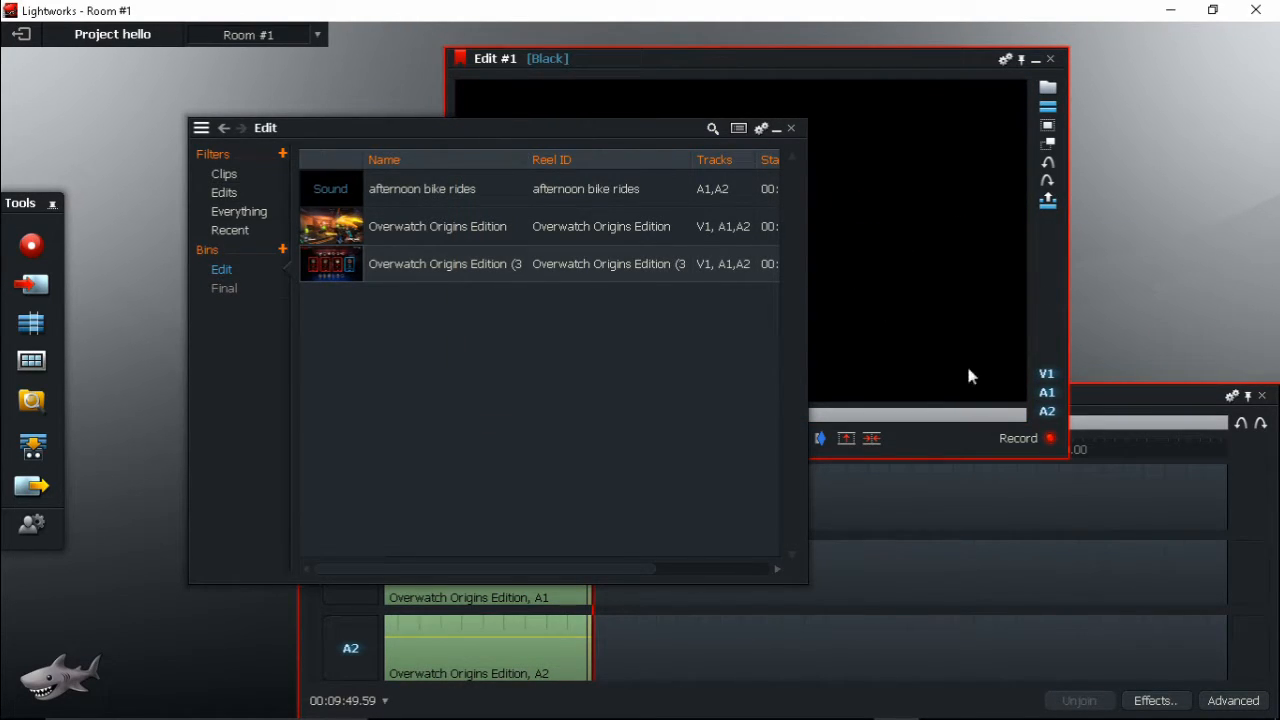
# Step: Play the newly added section in the edit viewer from its opening cut for a few seconds
pyautogui.click(990, 445)
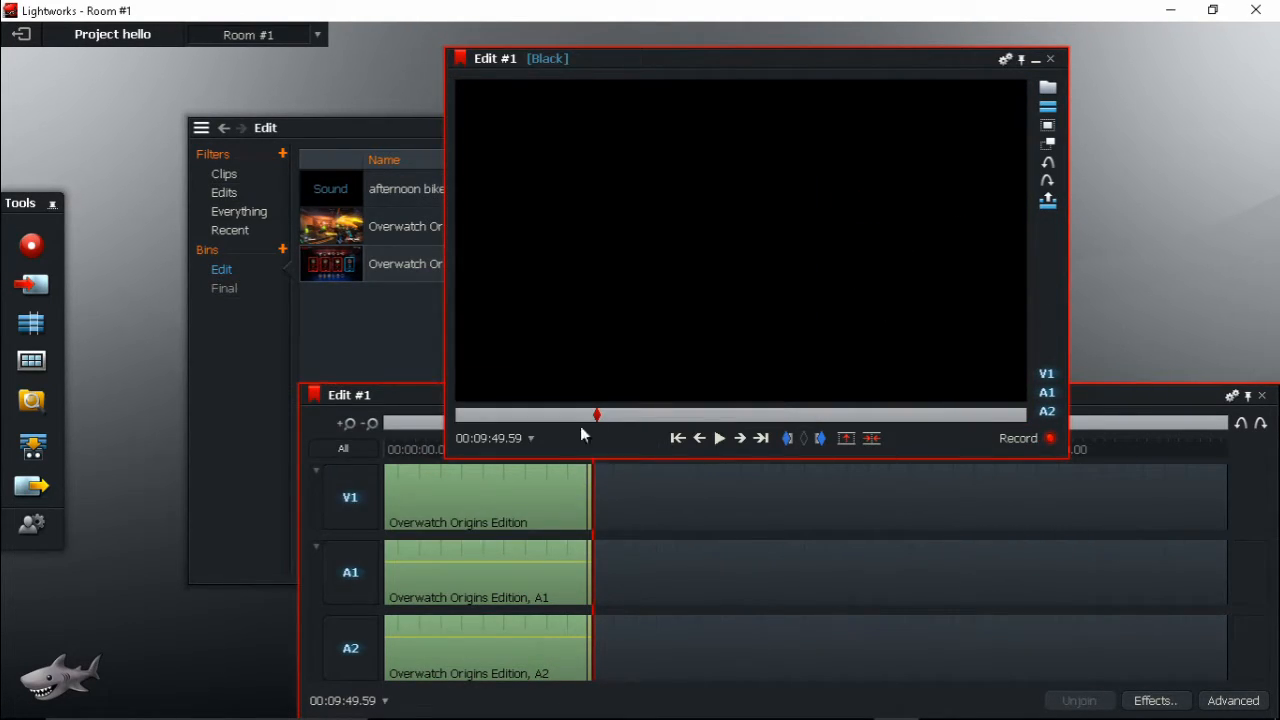
pyautogui.click(680, 440)
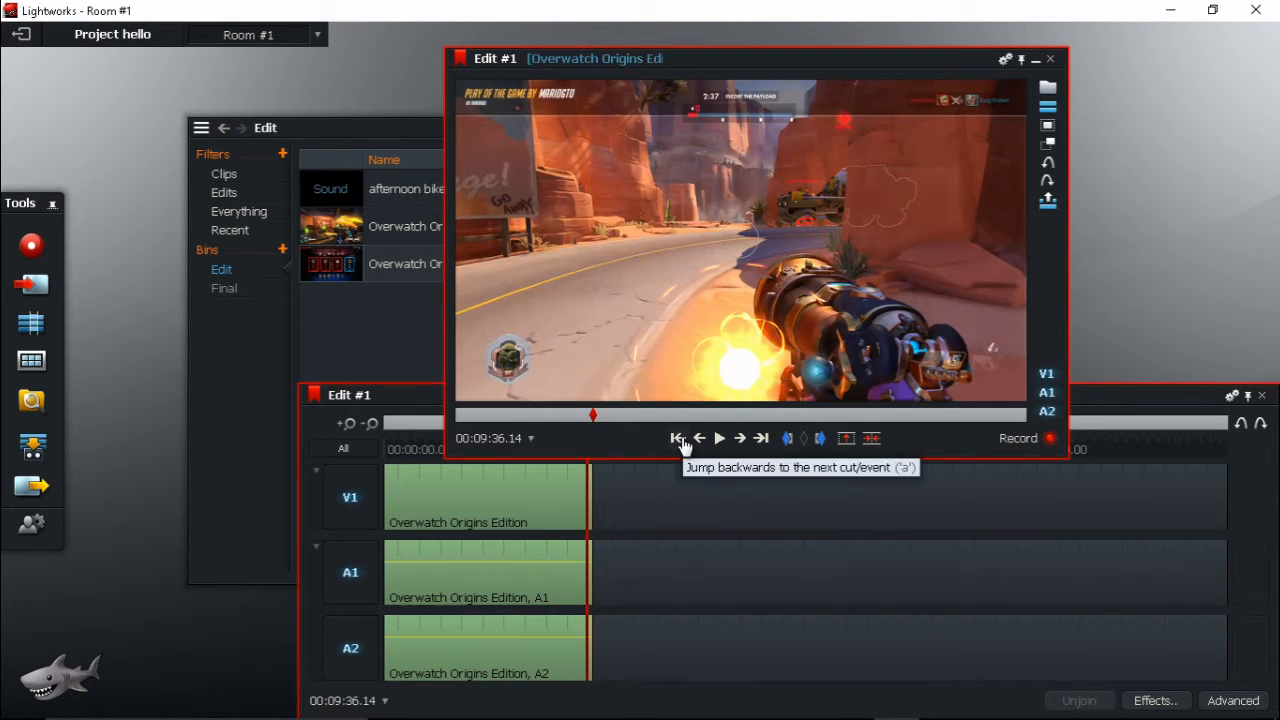
pyautogui.click(719, 438)
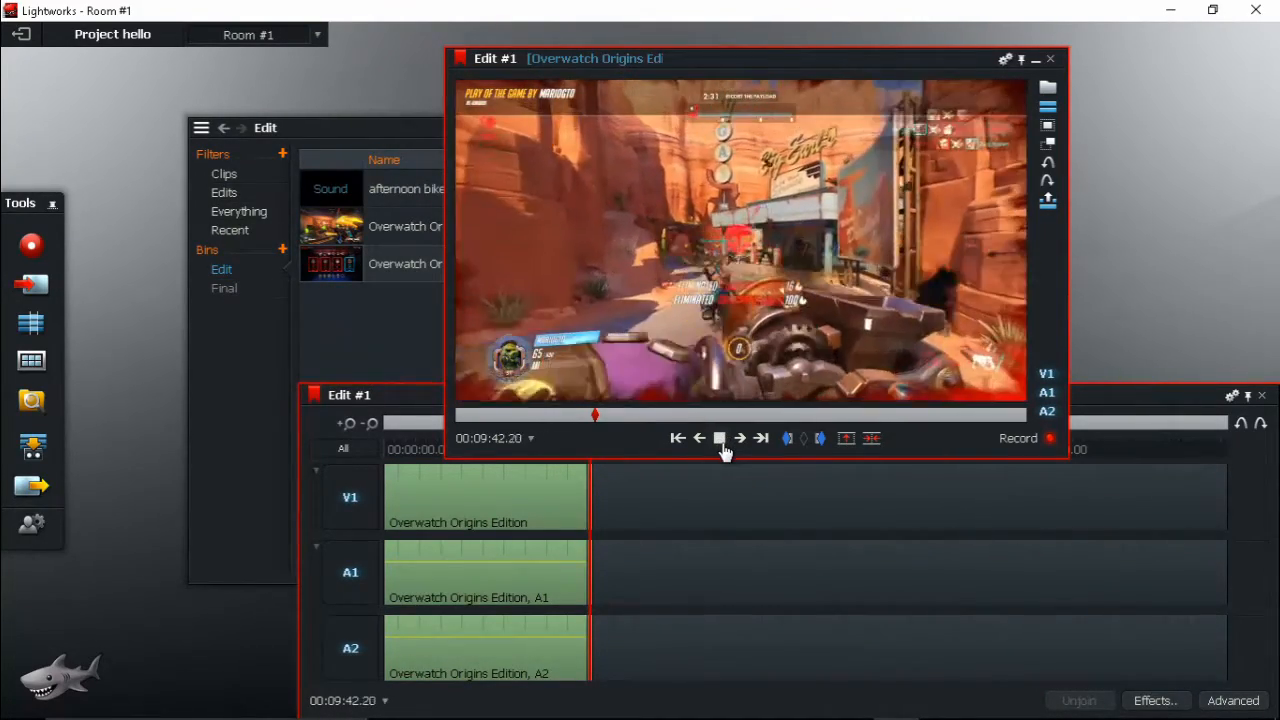
pyautogui.click(720, 440)
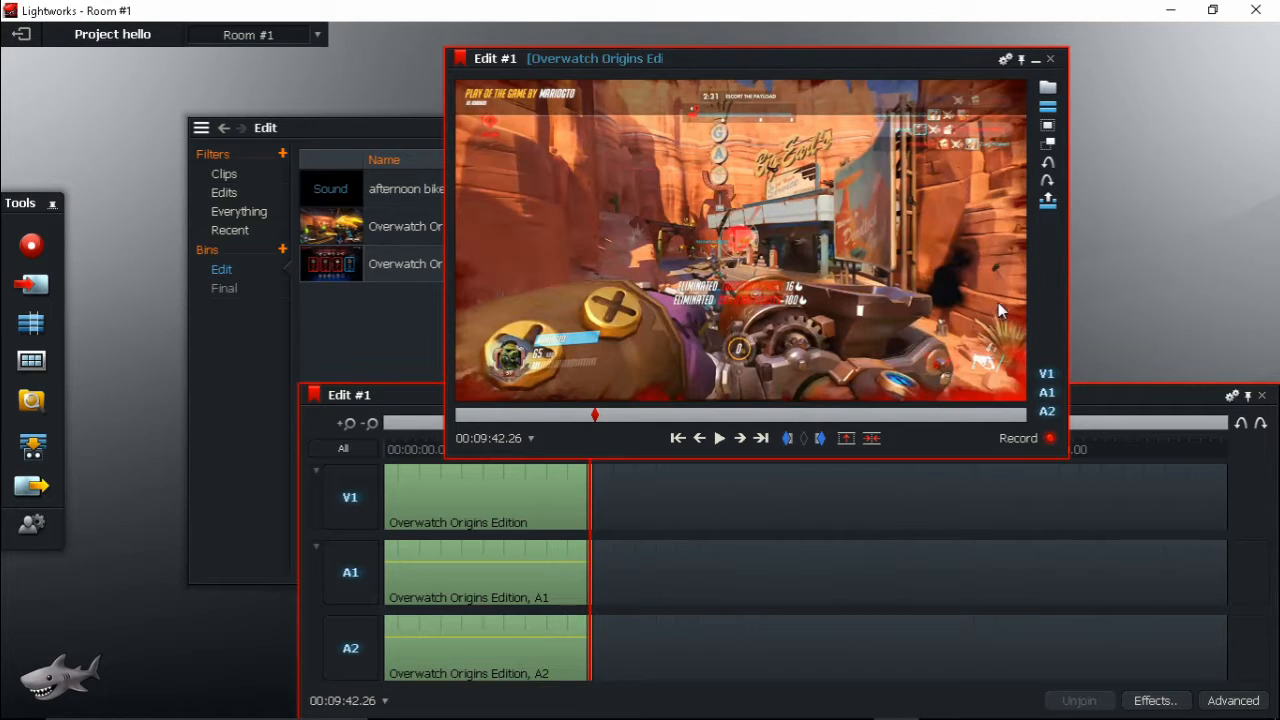
# Step: Move the playhead to the end of the footage and add two video tracks after V1
pyautogui.click(1140, 402)
pyautogui.press('End')
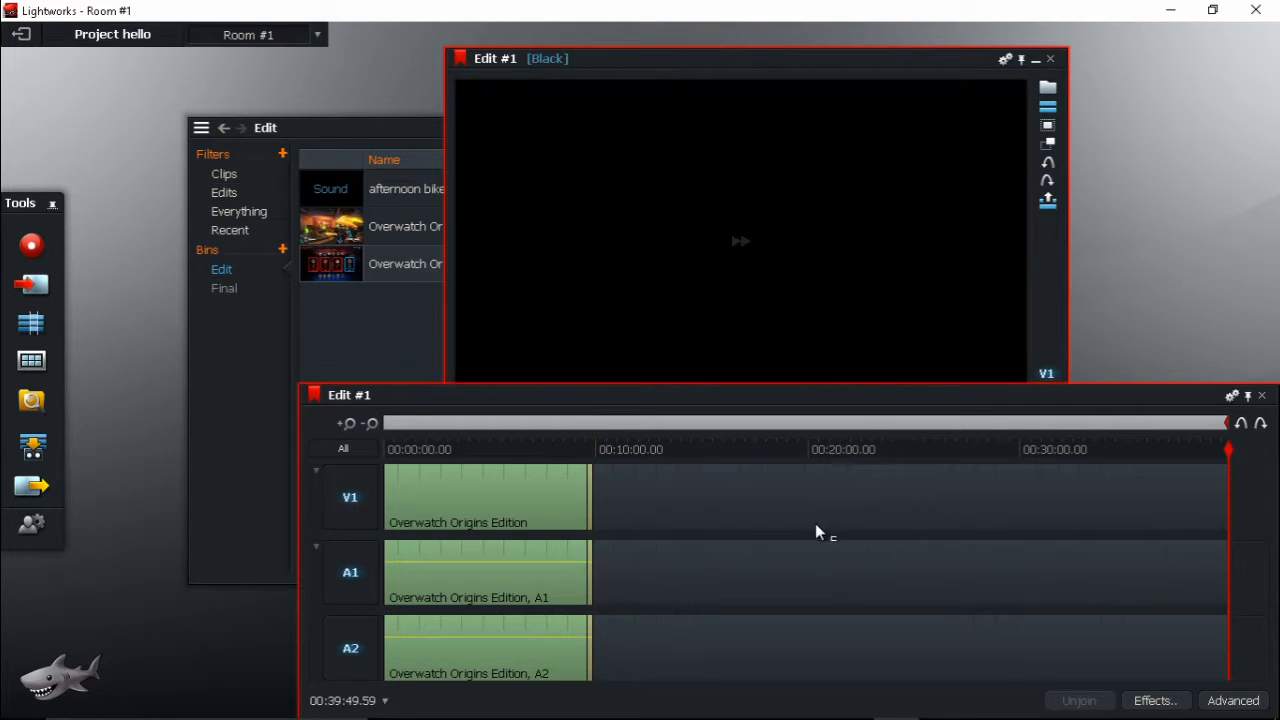
pyautogui.press('a')
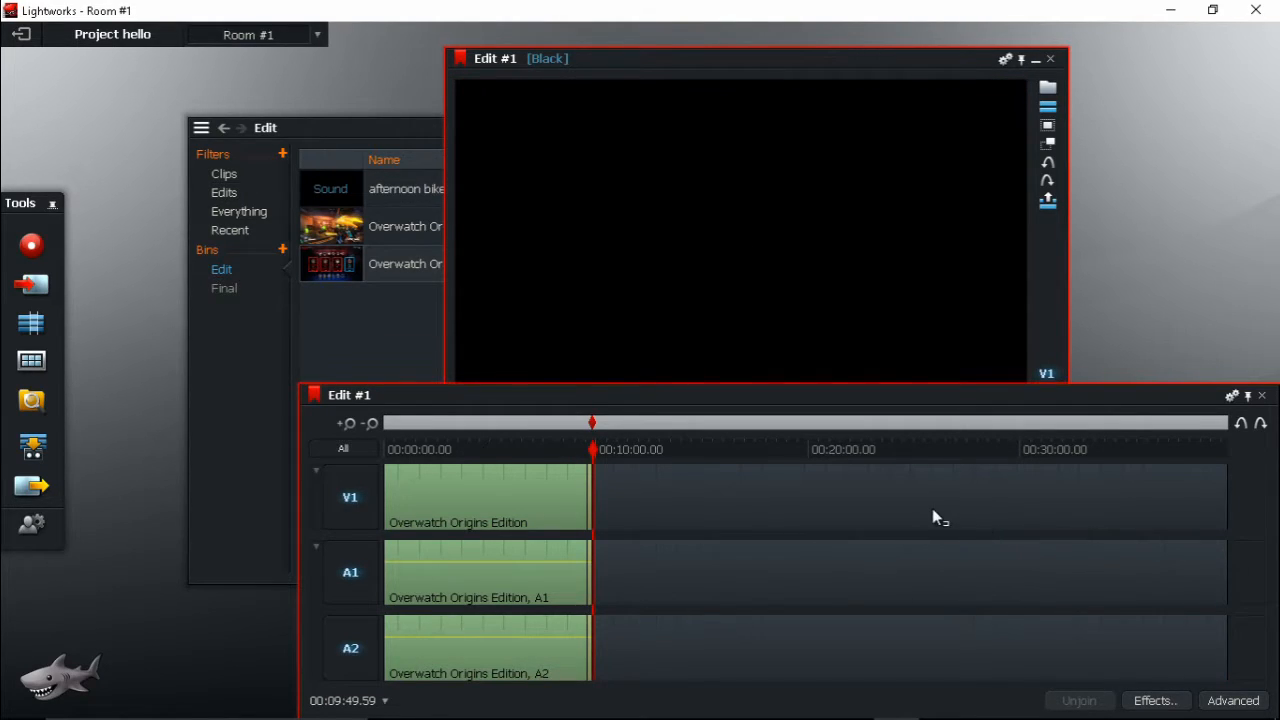
pyautogui.click(1231, 400)
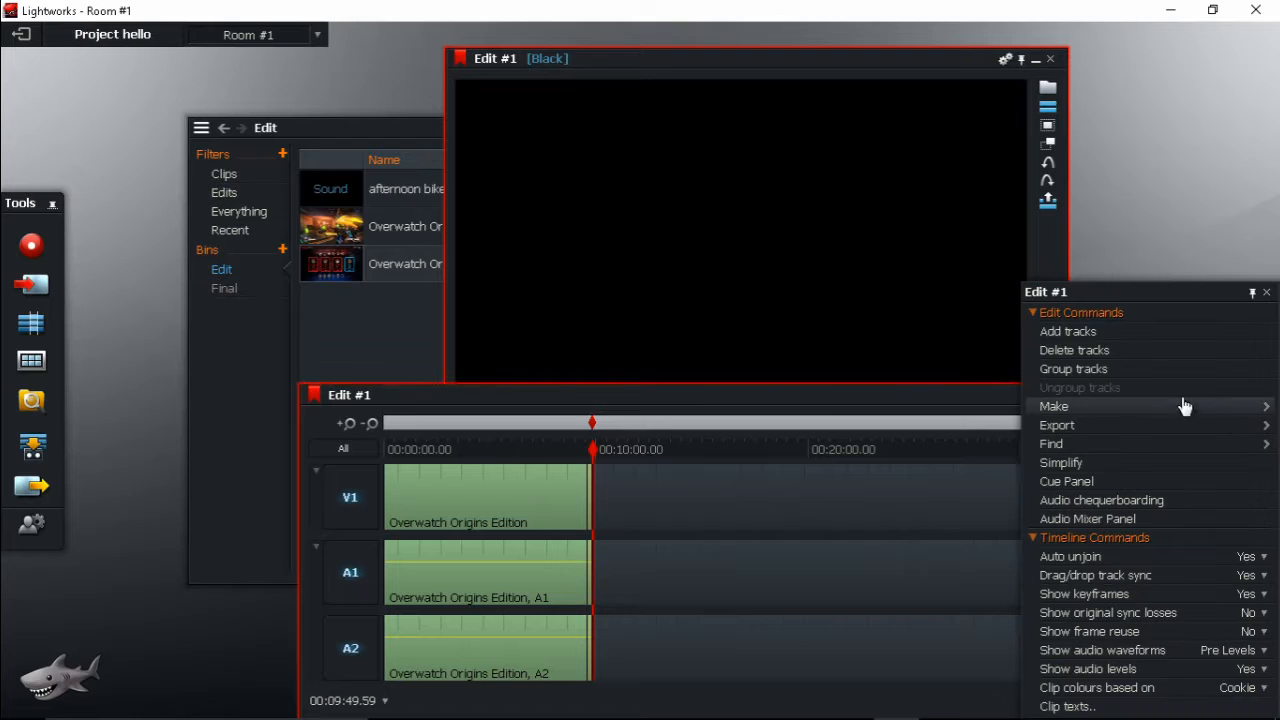
pyautogui.click(1060, 330)
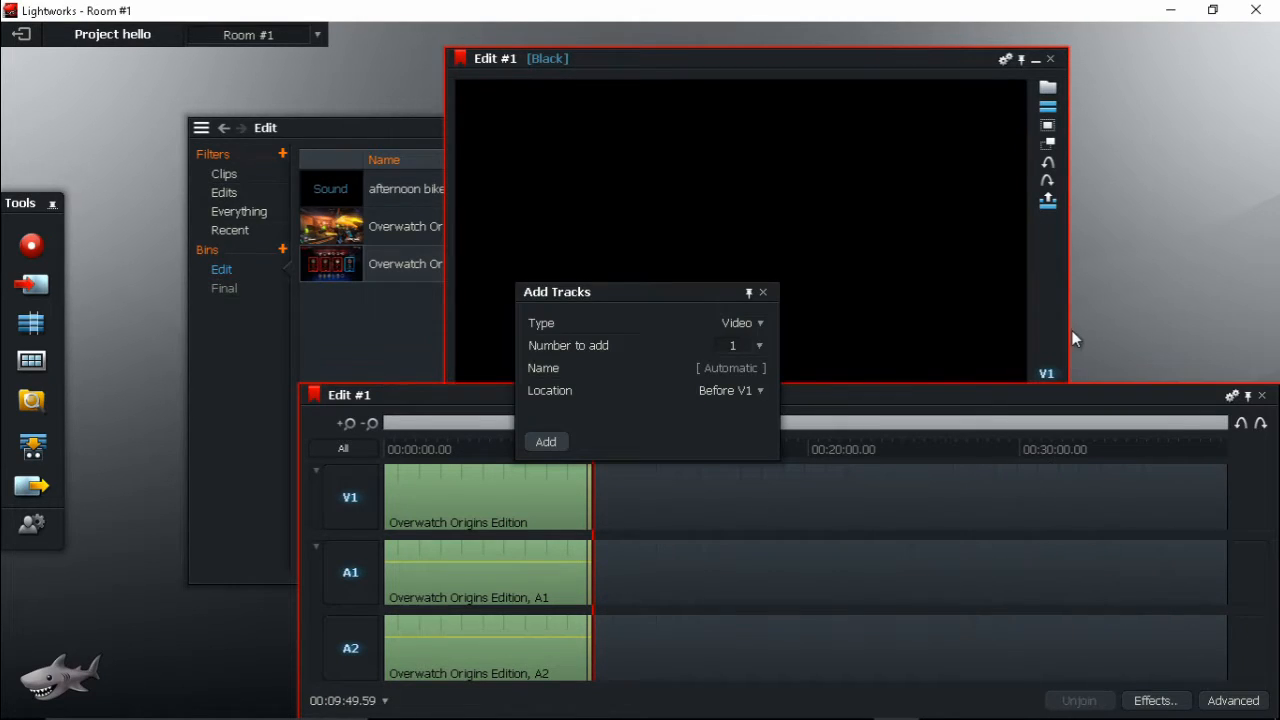
pyautogui.click(760, 348)
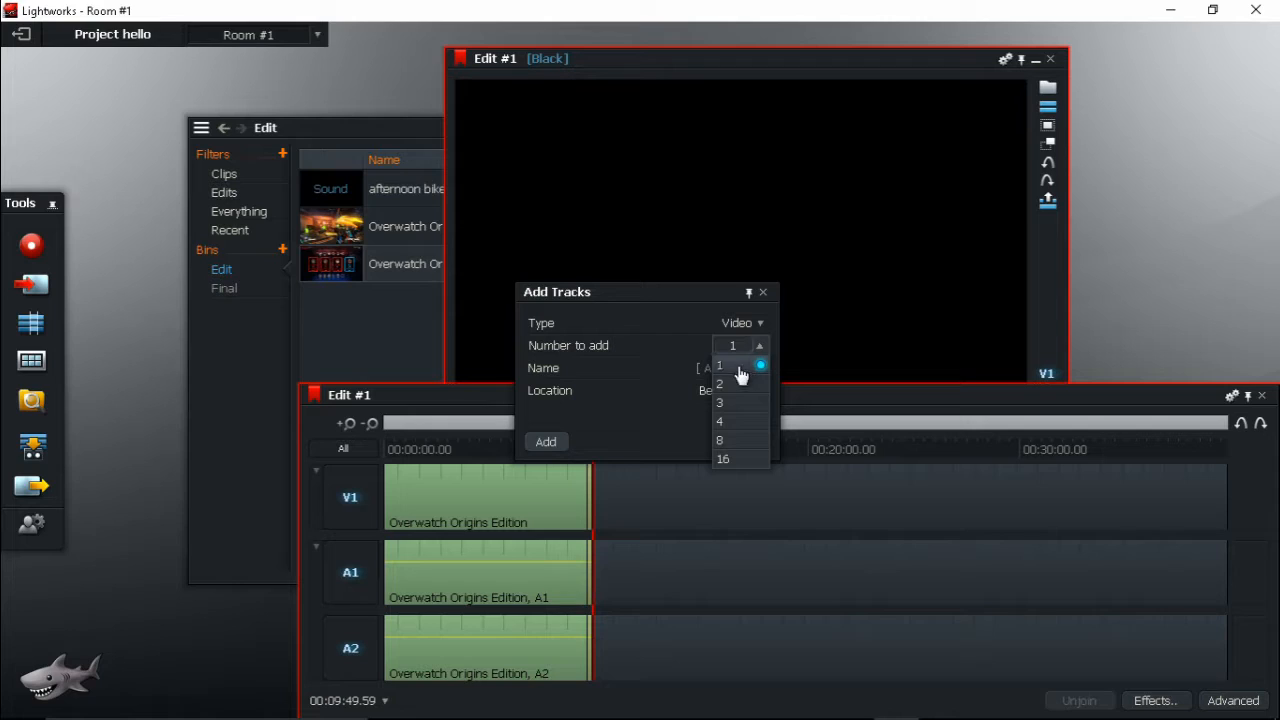
pyautogui.click(746, 378)
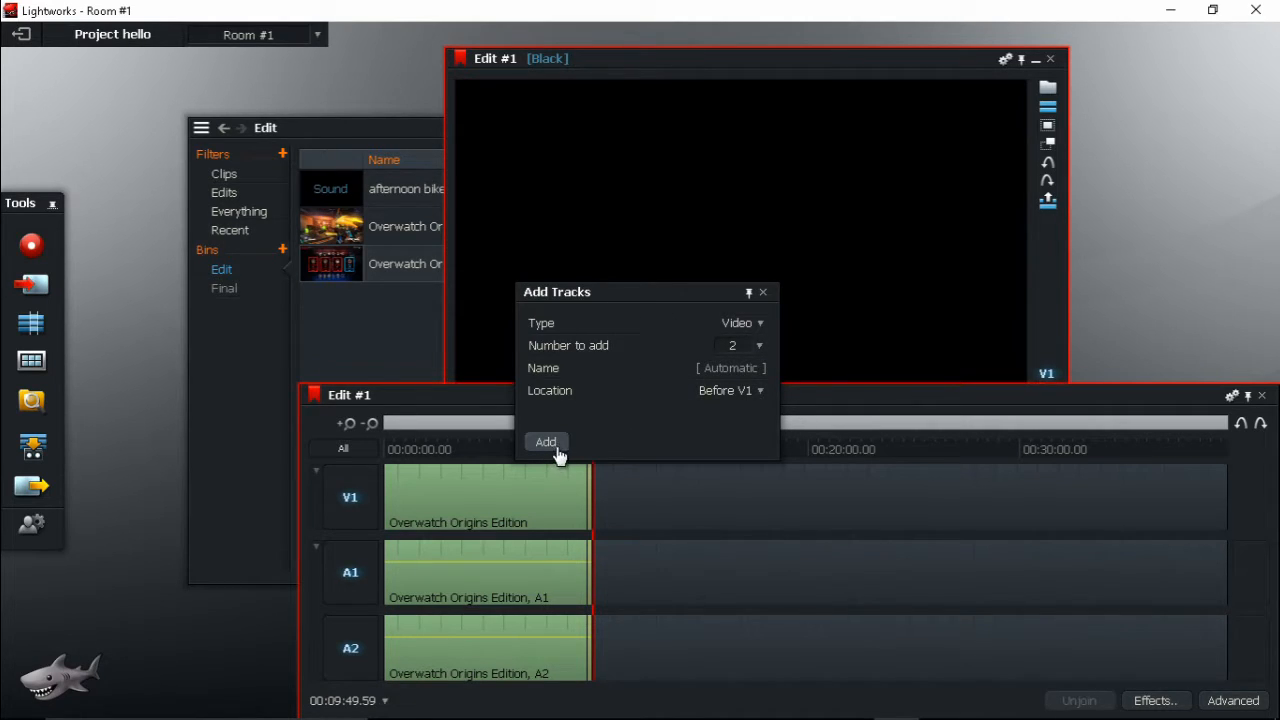
pyautogui.click(752, 398)
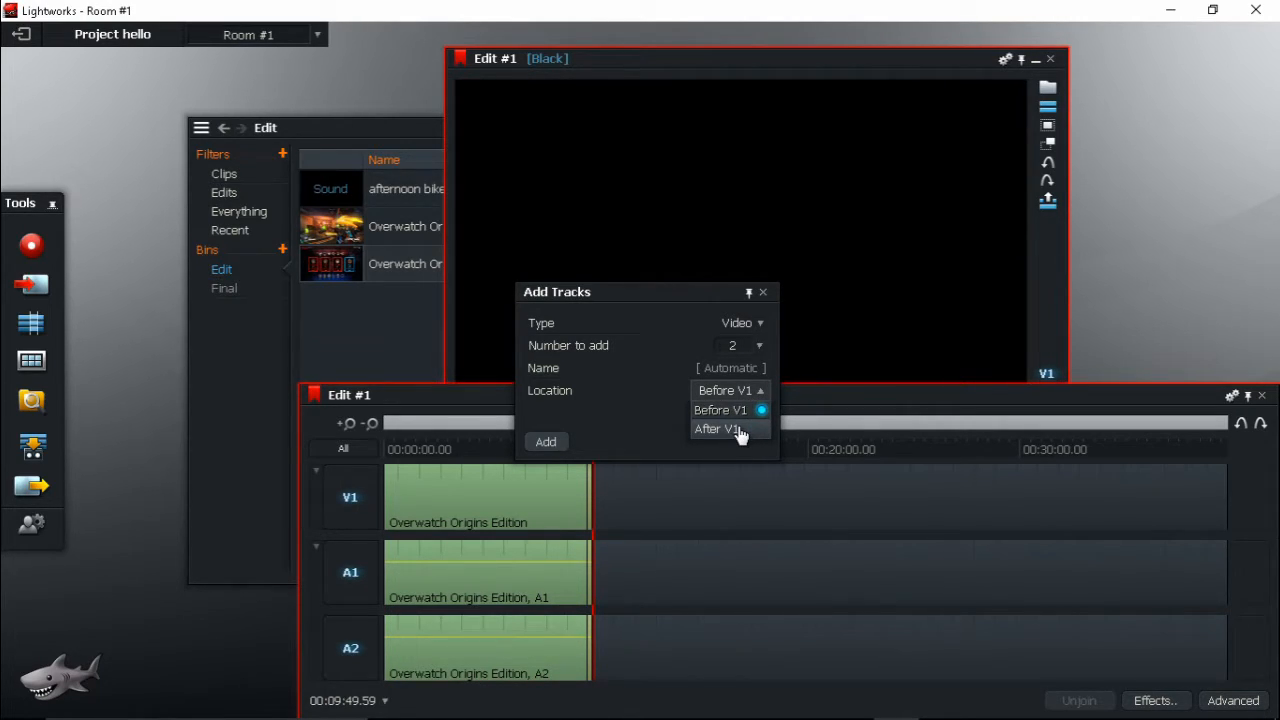
pyautogui.click(740, 430)
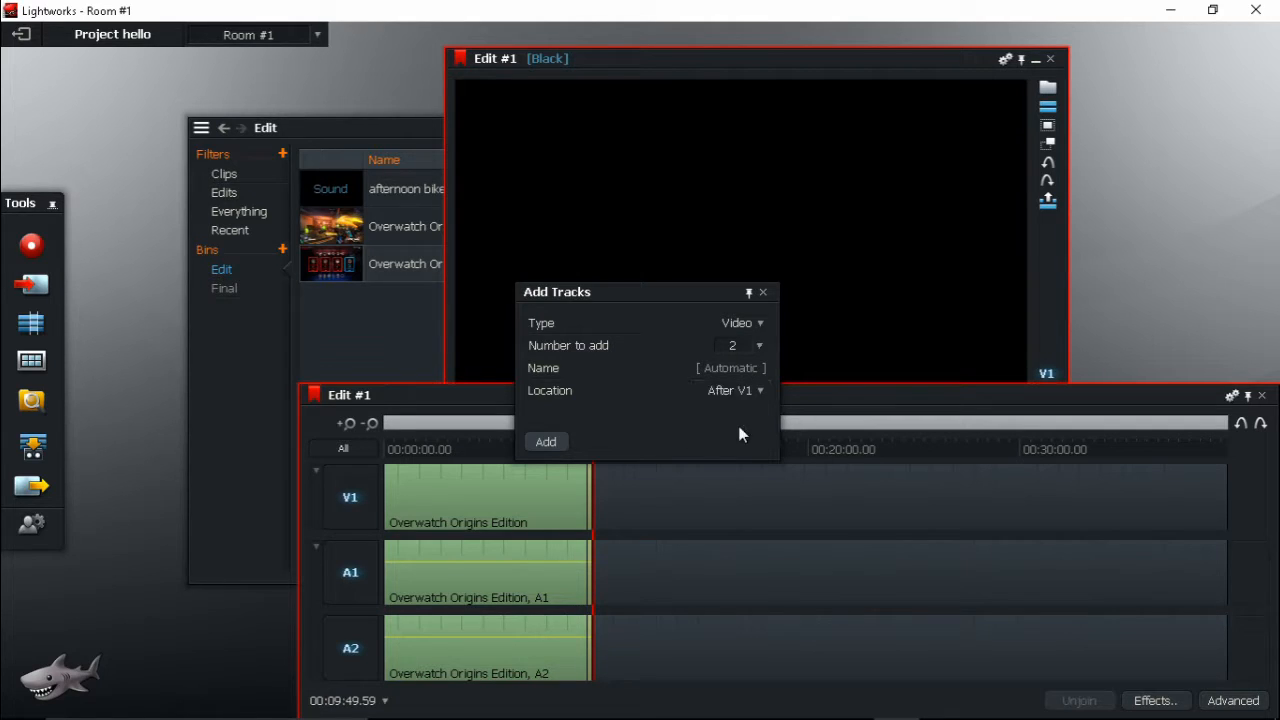
pyautogui.click(547, 443)
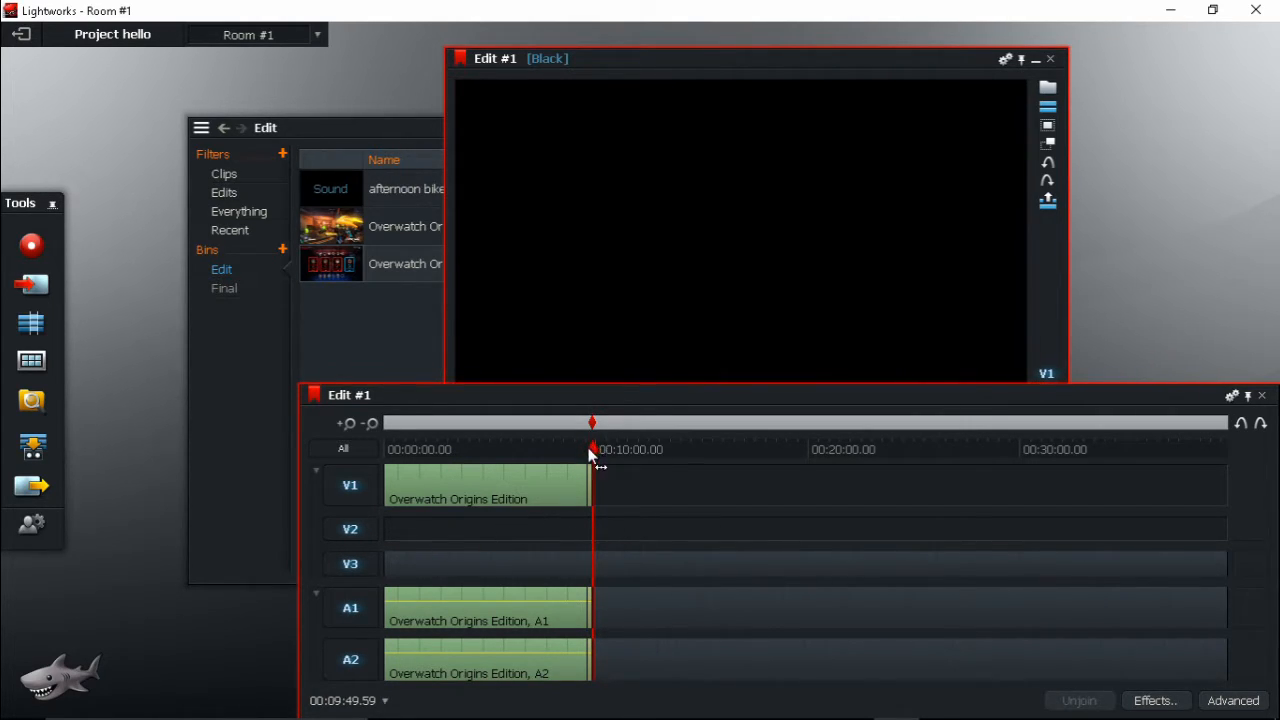
# Step: Return the playhead to the start and try to place the afternoon bike rides music in the edit, moving the bin window aside
pyautogui.moveTo(593, 451); pyautogui.dragTo(347, 451)
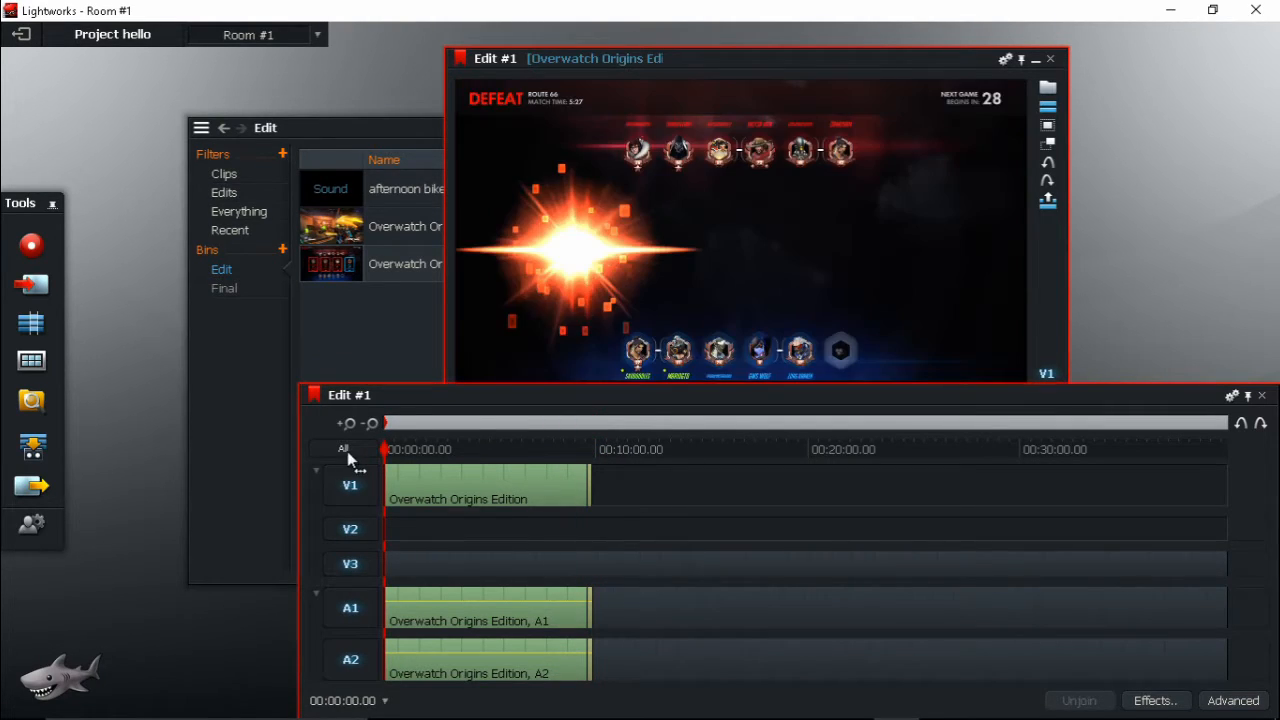
pyautogui.click(347, 200)
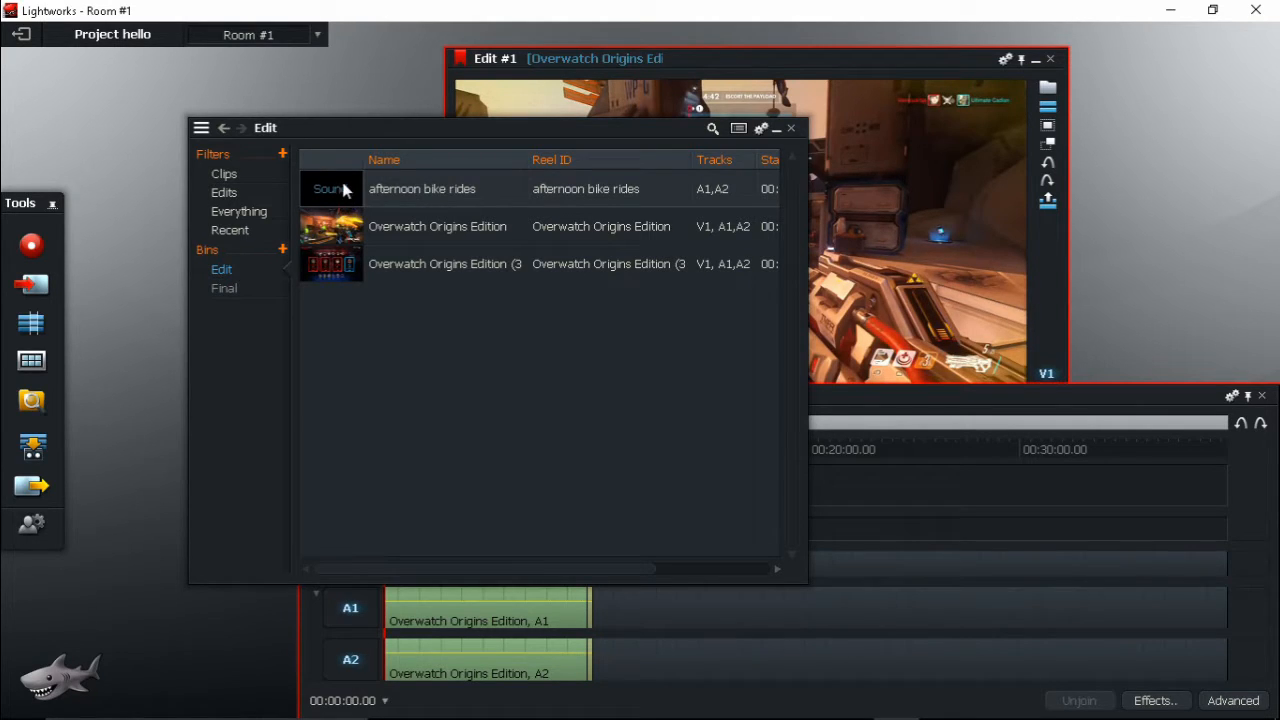
pyautogui.moveTo(345, 190); pyautogui.dragTo(546, 426)
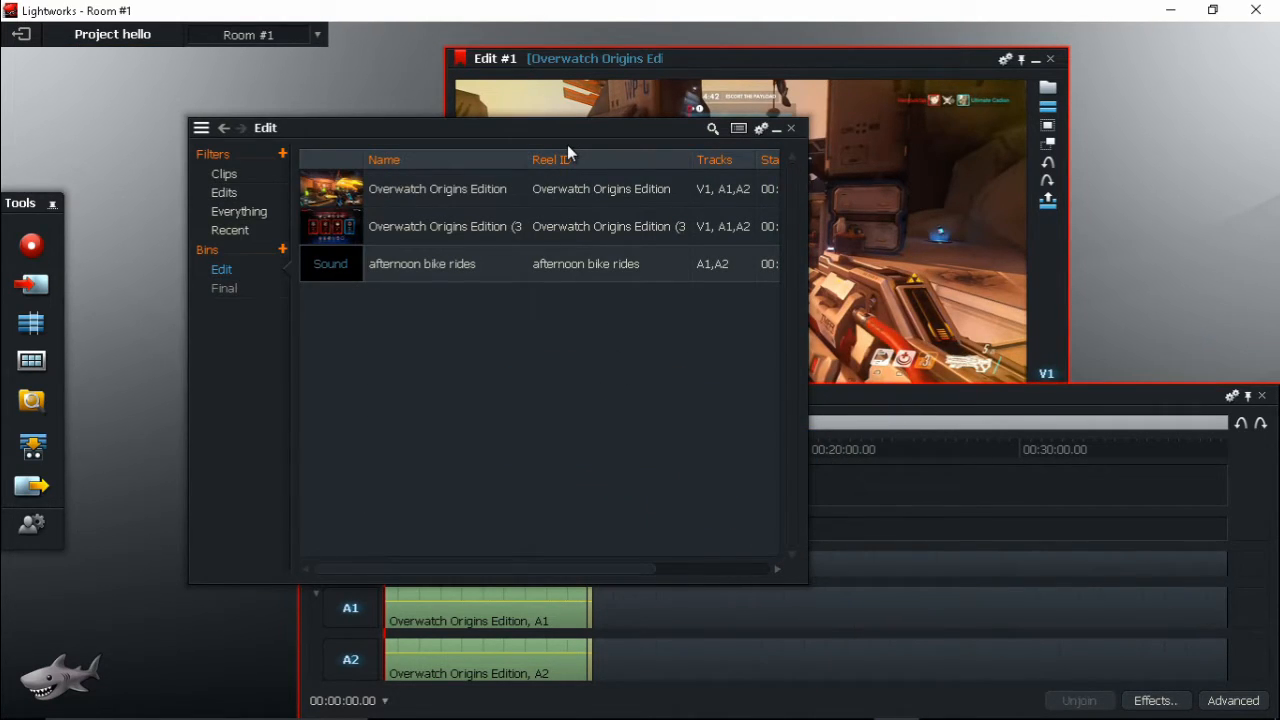
pyautogui.moveTo(578, 133); pyautogui.dragTo(322, 60)
pyautogui.moveTo(89, 194); pyautogui.dragTo(286, 356)
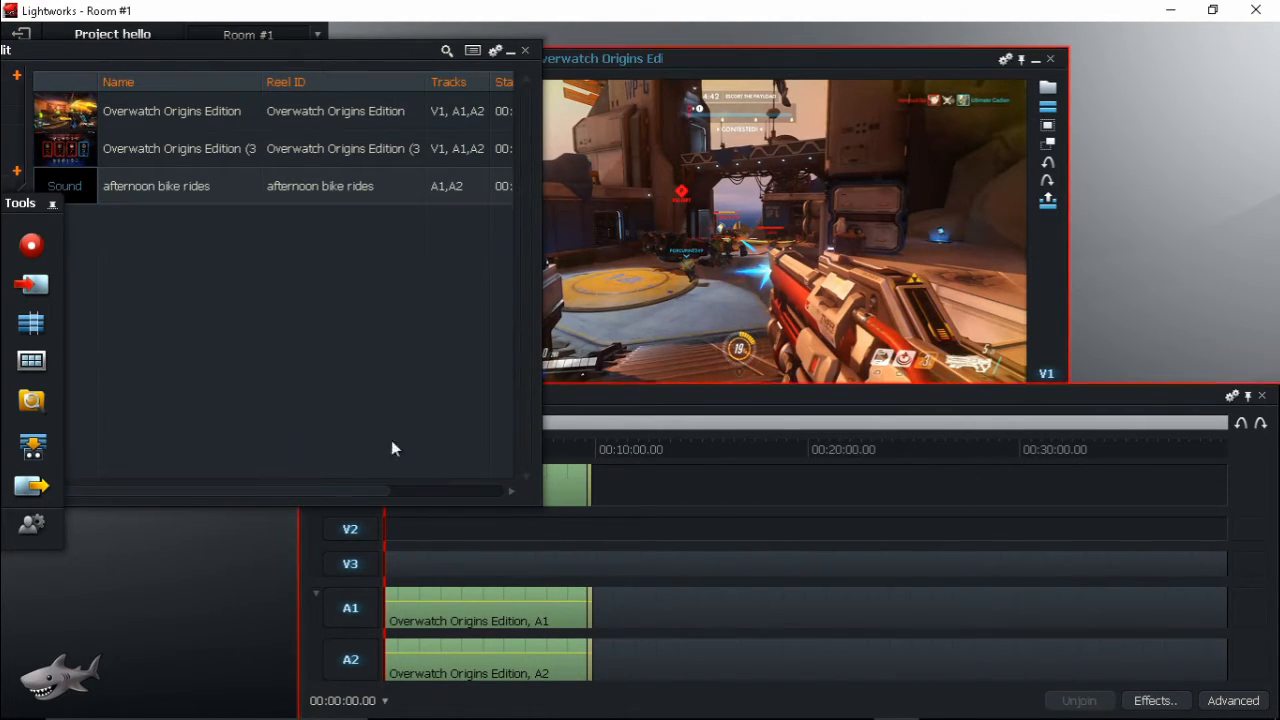
# Step: Bring the edit viewer forward and move the playhead to the end of the last clip
pyautogui.click(590, 547)
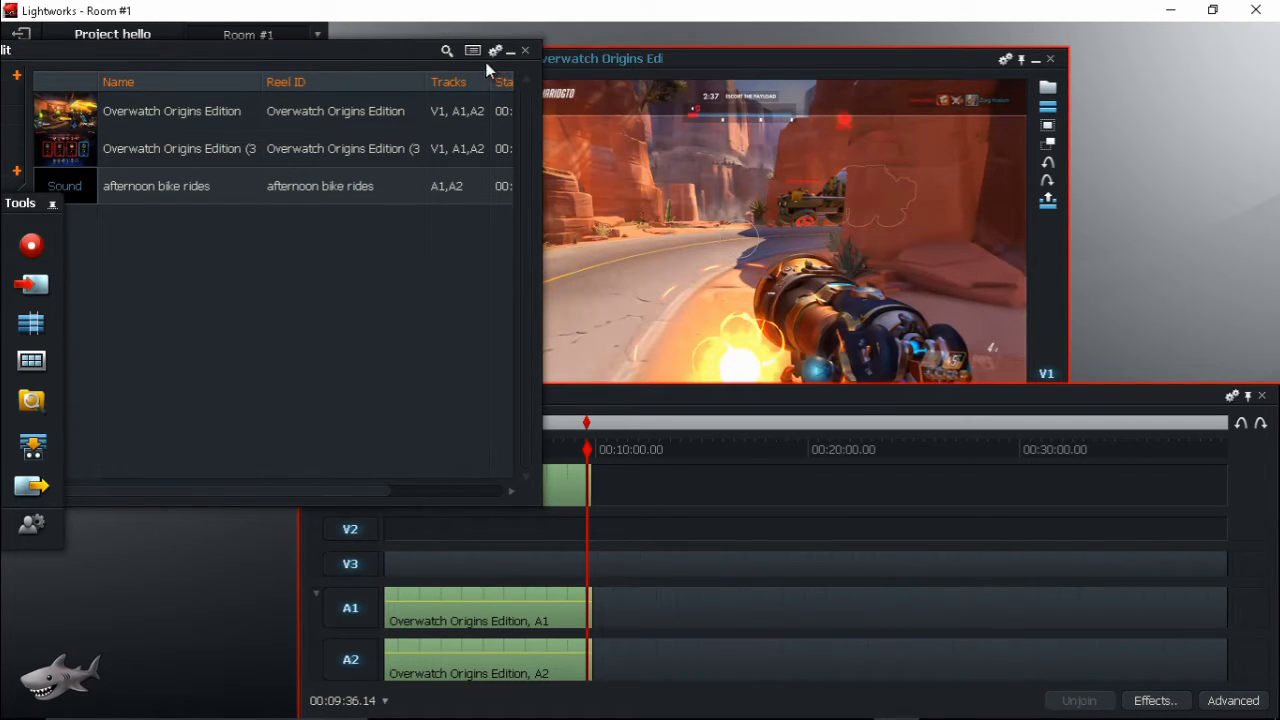
pyautogui.click(1053, 258)
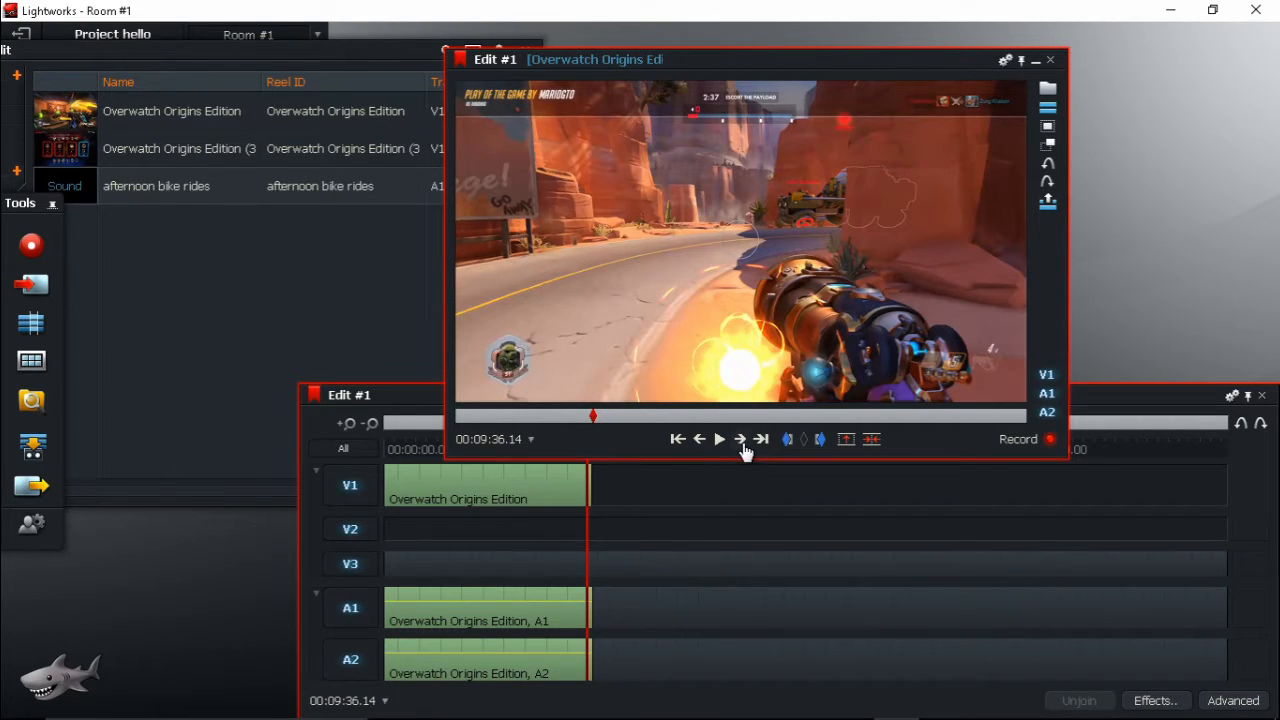
pyautogui.click(764, 444)
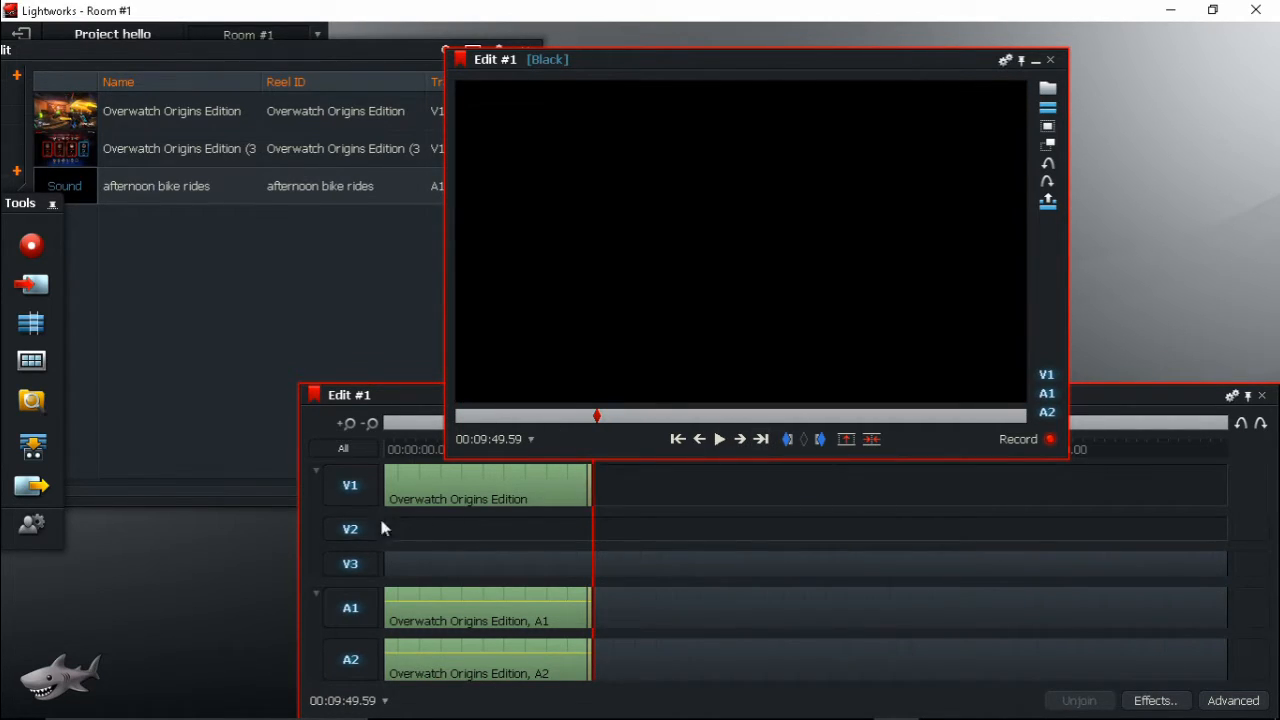
# Step: Delete the two empty video tracks V3 and V2 from the edit
pyautogui.rightClick(366, 572)
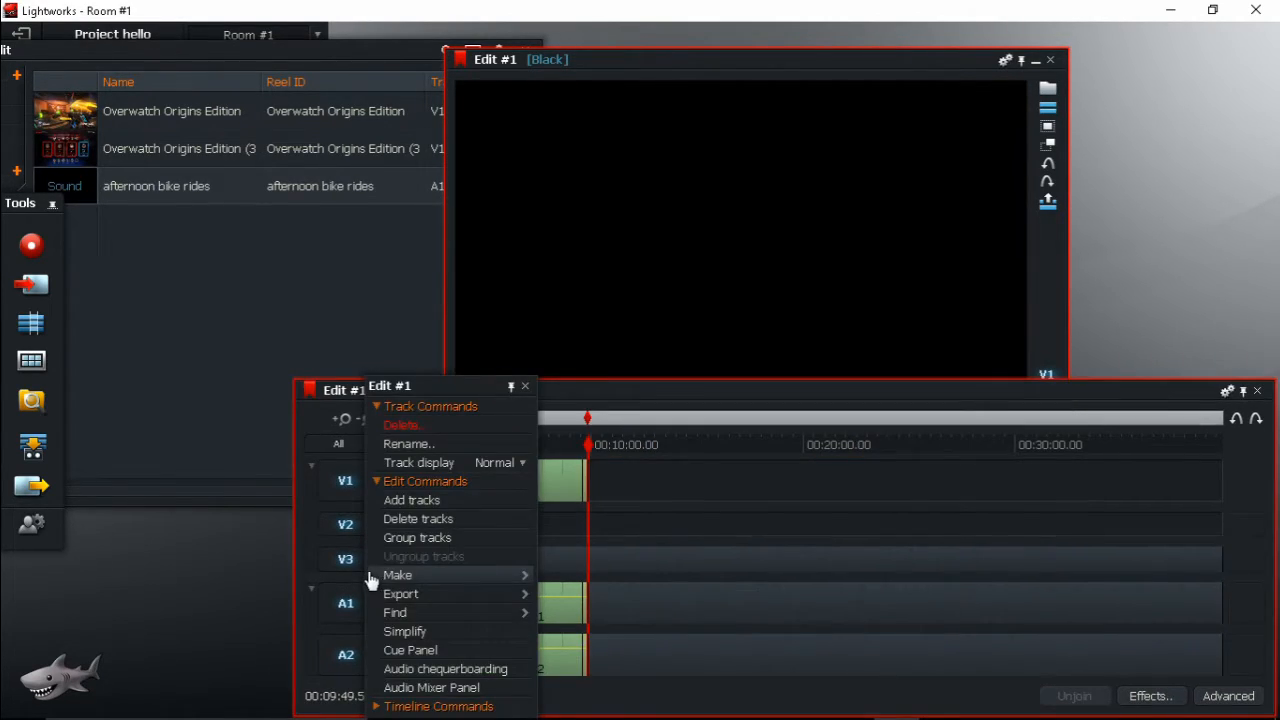
pyautogui.click(430, 428)
pyautogui.click(741, 409)
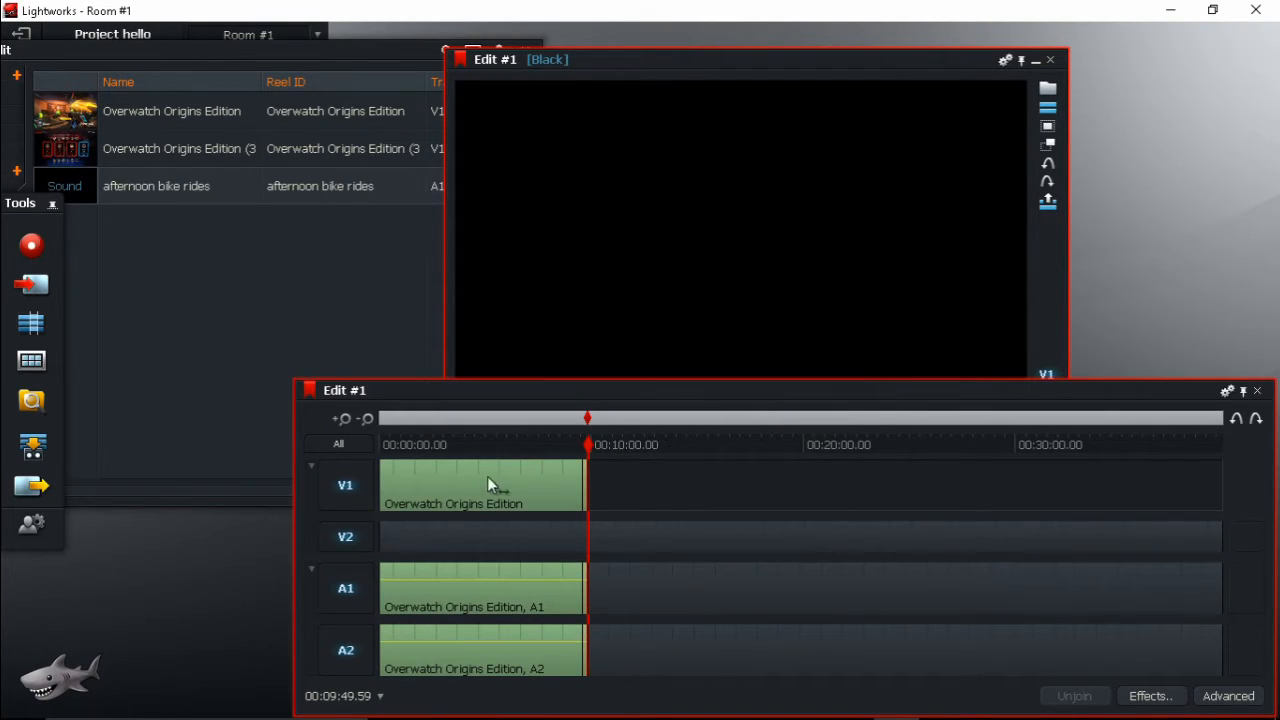
pyautogui.rightClick(326, 540)
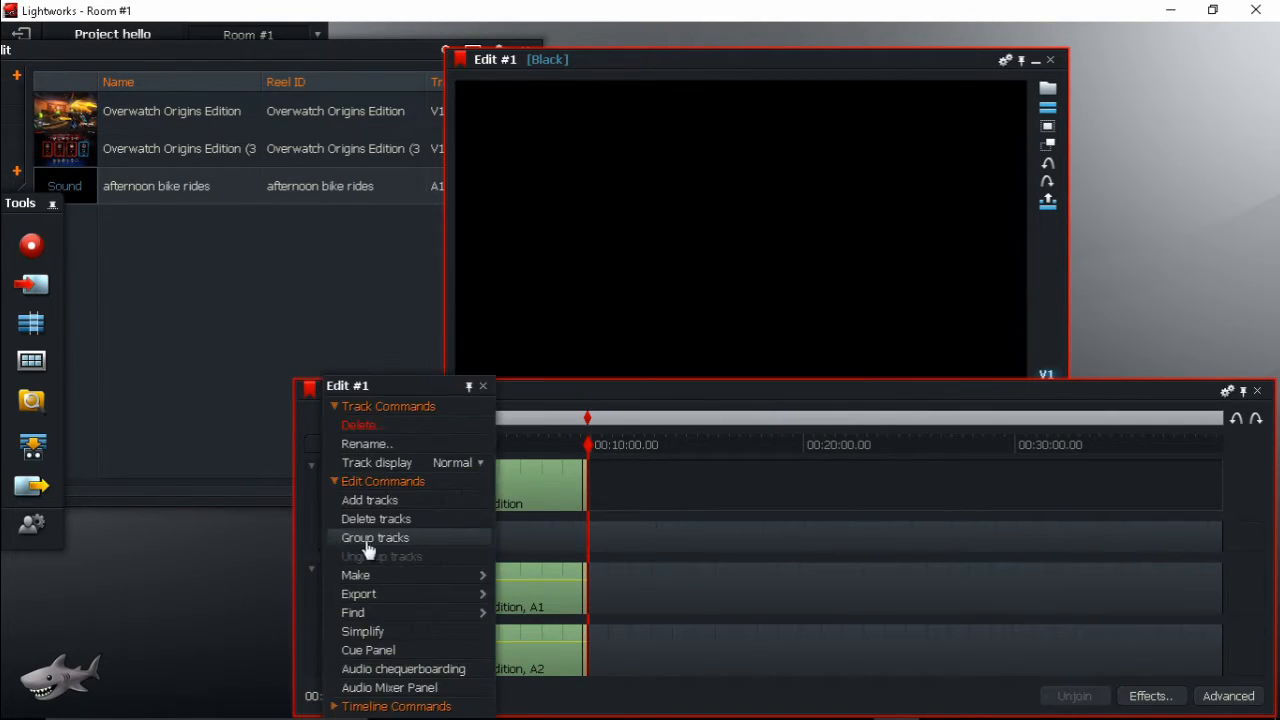
pyautogui.click(391, 426)
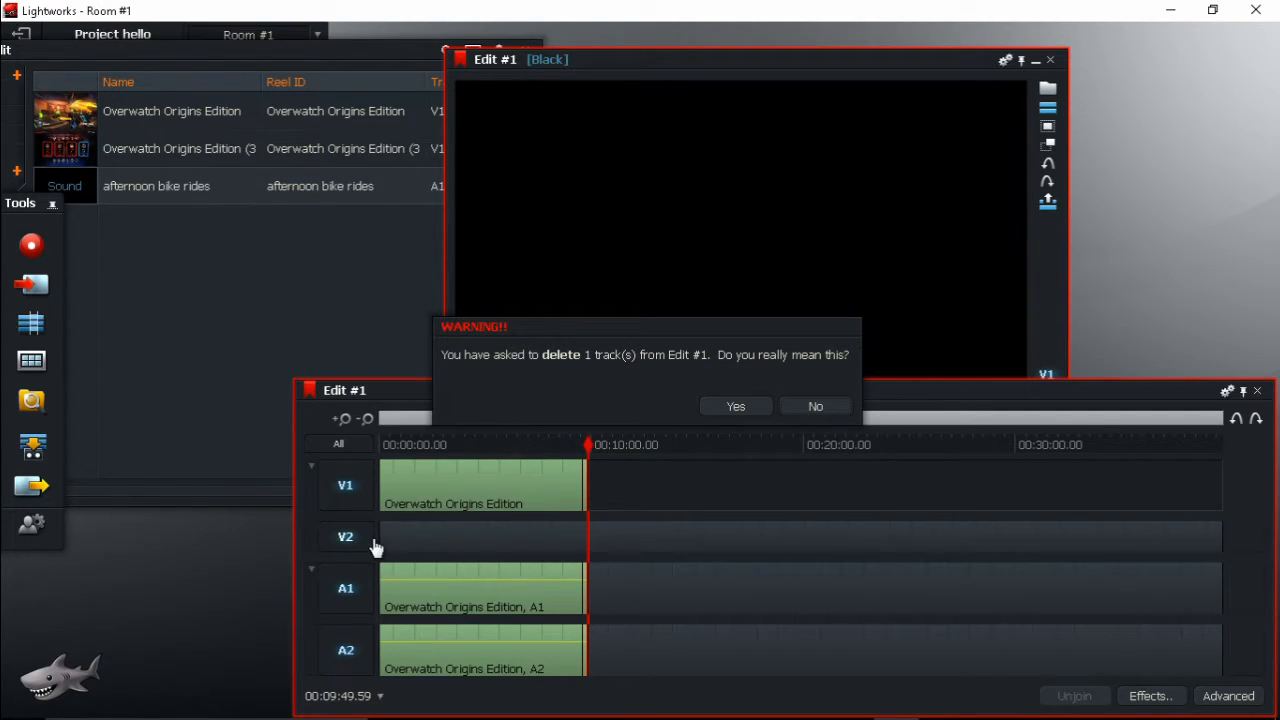
pyautogui.click(733, 408)
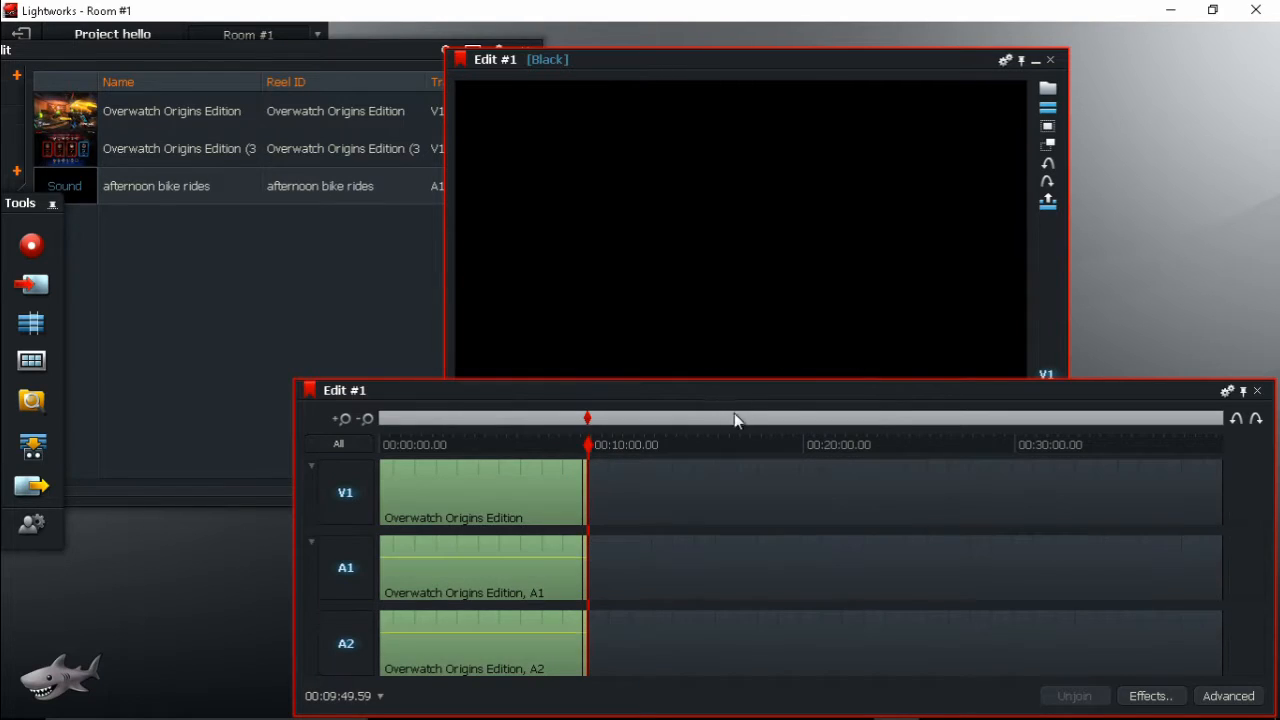
# Step: Add two audio tracks after A2 to the edit
pyautogui.click(1228, 392)
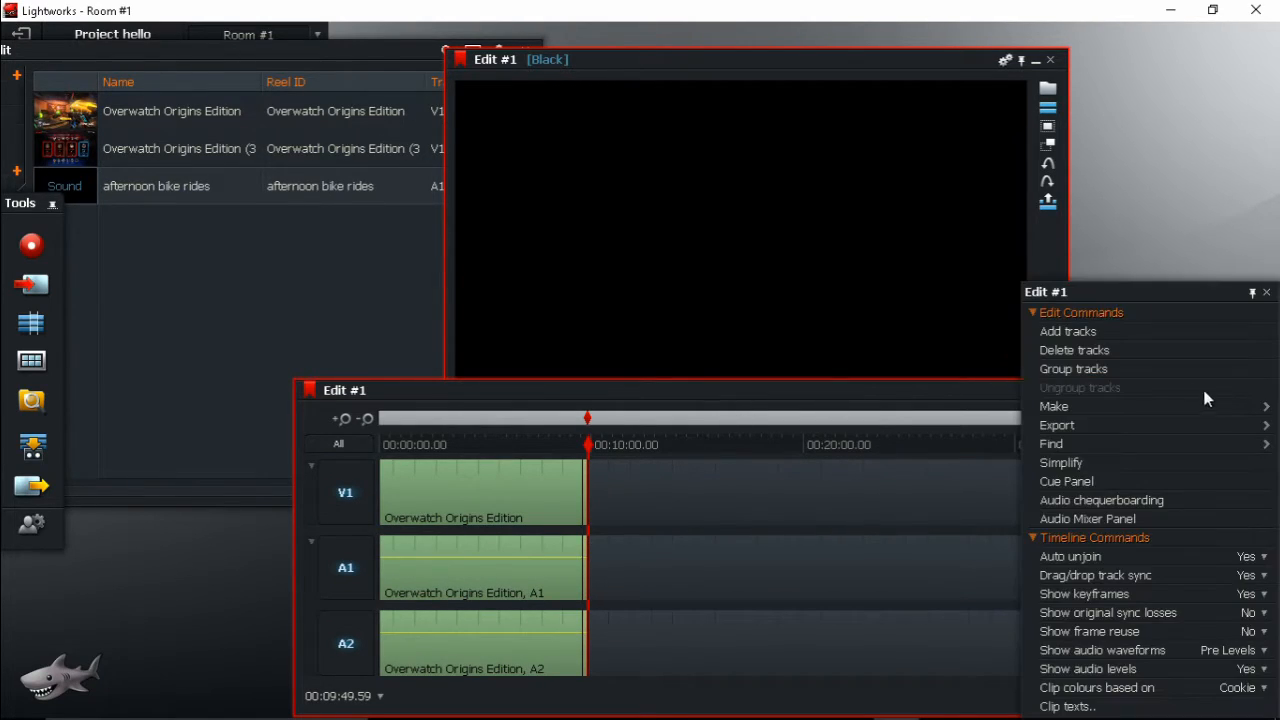
pyautogui.click(1060, 331)
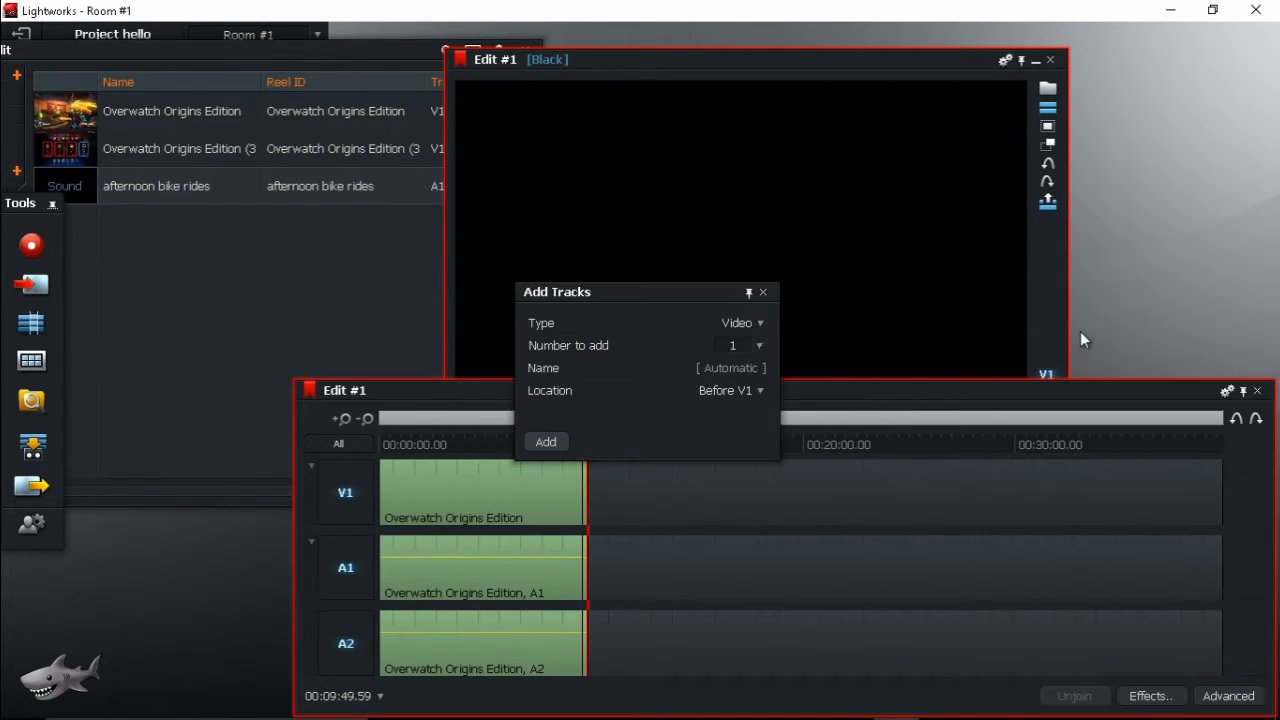
pyautogui.click(762, 328)
pyautogui.click(745, 361)
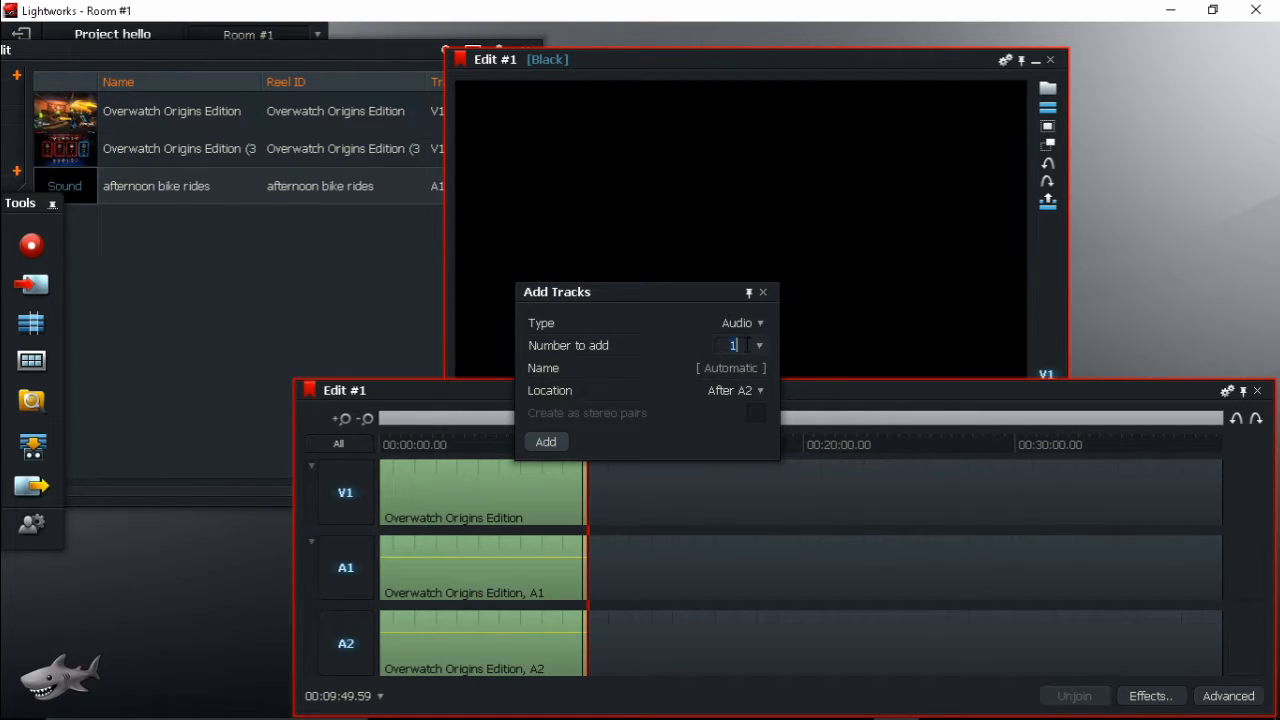
pyautogui.write('2')
pyautogui.click(547, 443)
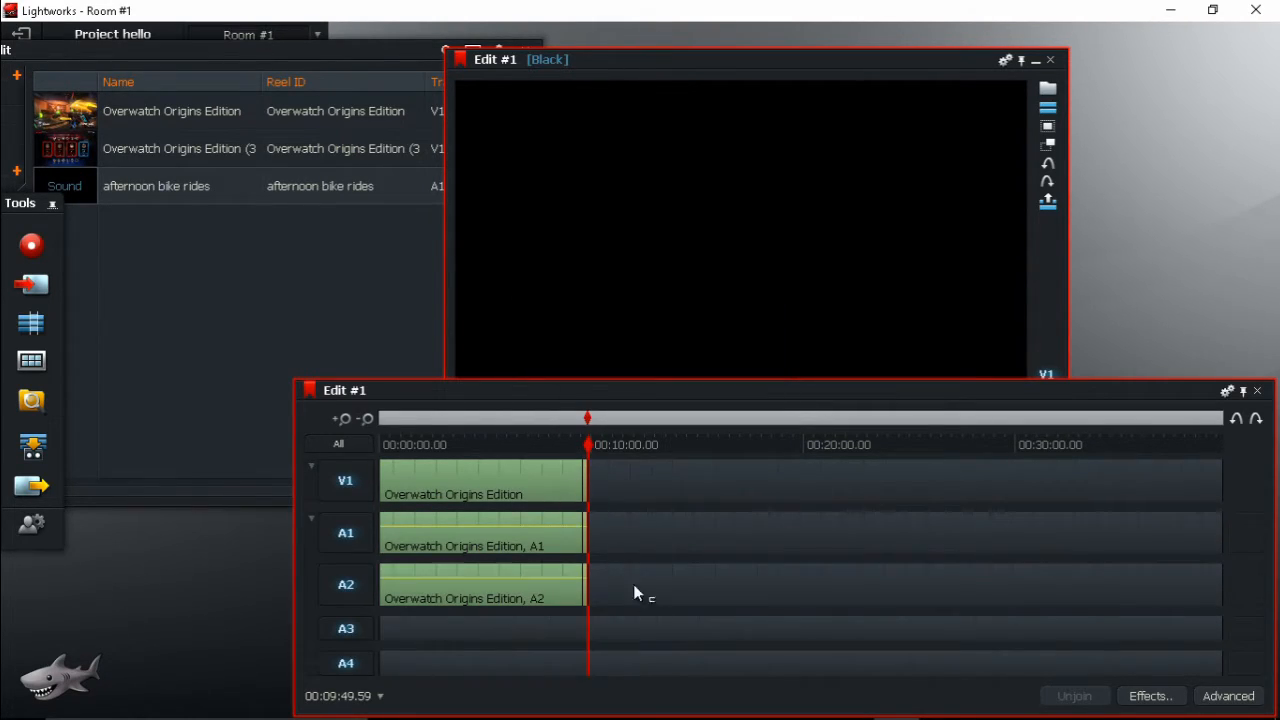
# Step: Place the afternoon bike rides music on tracks A3 and A4 at the start and play the edit briefly
pyautogui.moveTo(65, 186); pyautogui.dragTo(384, 641)
pyautogui.click(1059, 303)
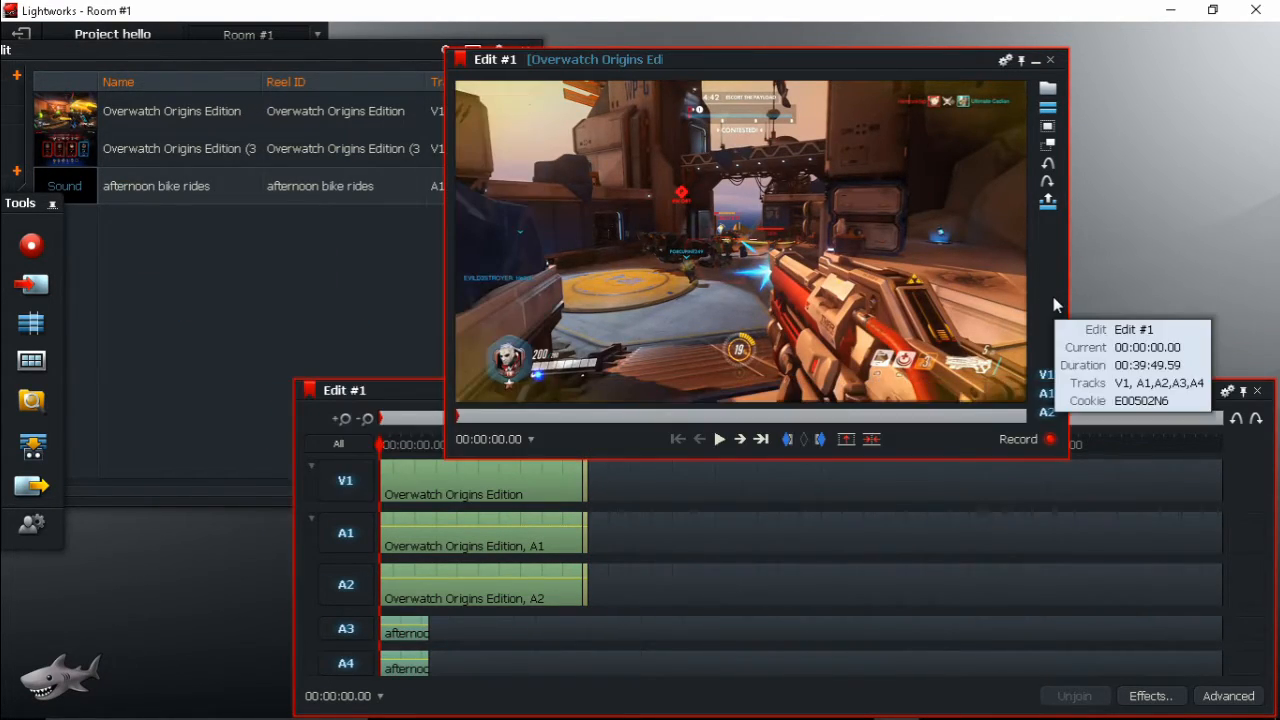
pyautogui.click(719, 440)
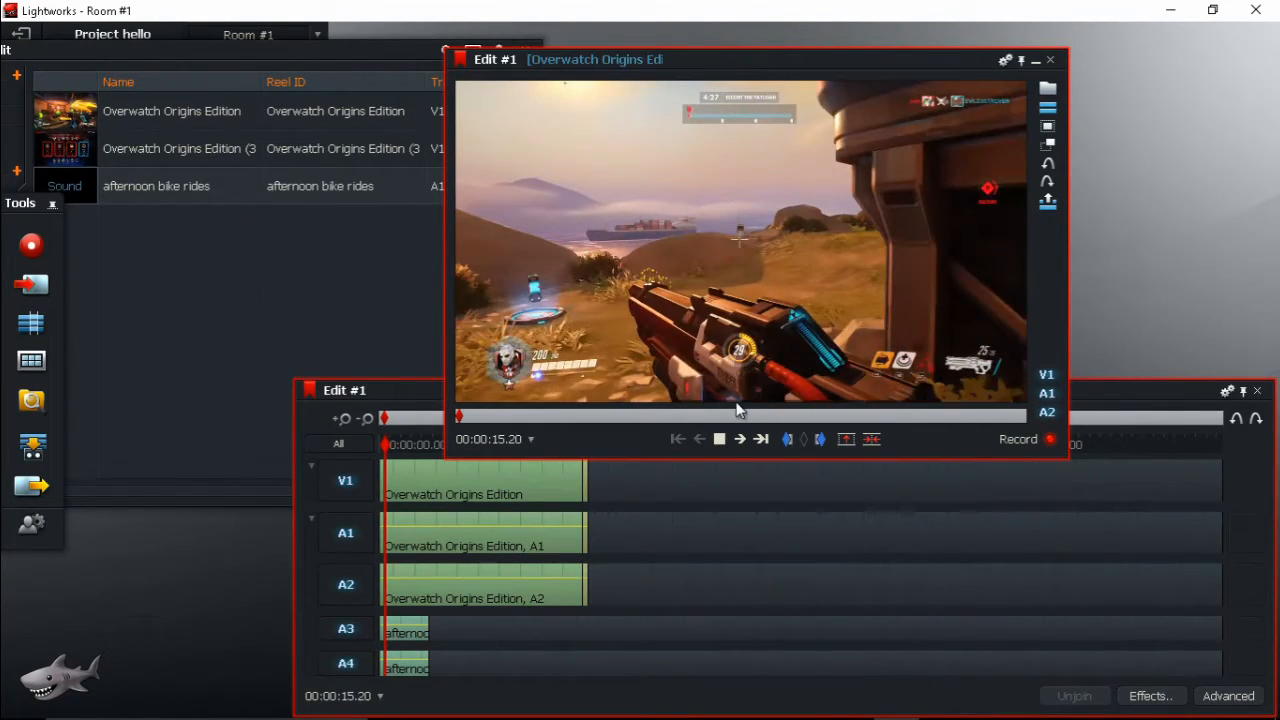
pyautogui.click(727, 441)
# Step: In the Audio Mixer Panel, lower A1 and A2 to the minimum and raise the music tracks A3 and A4 to 6
pyautogui.click(1154, 392)
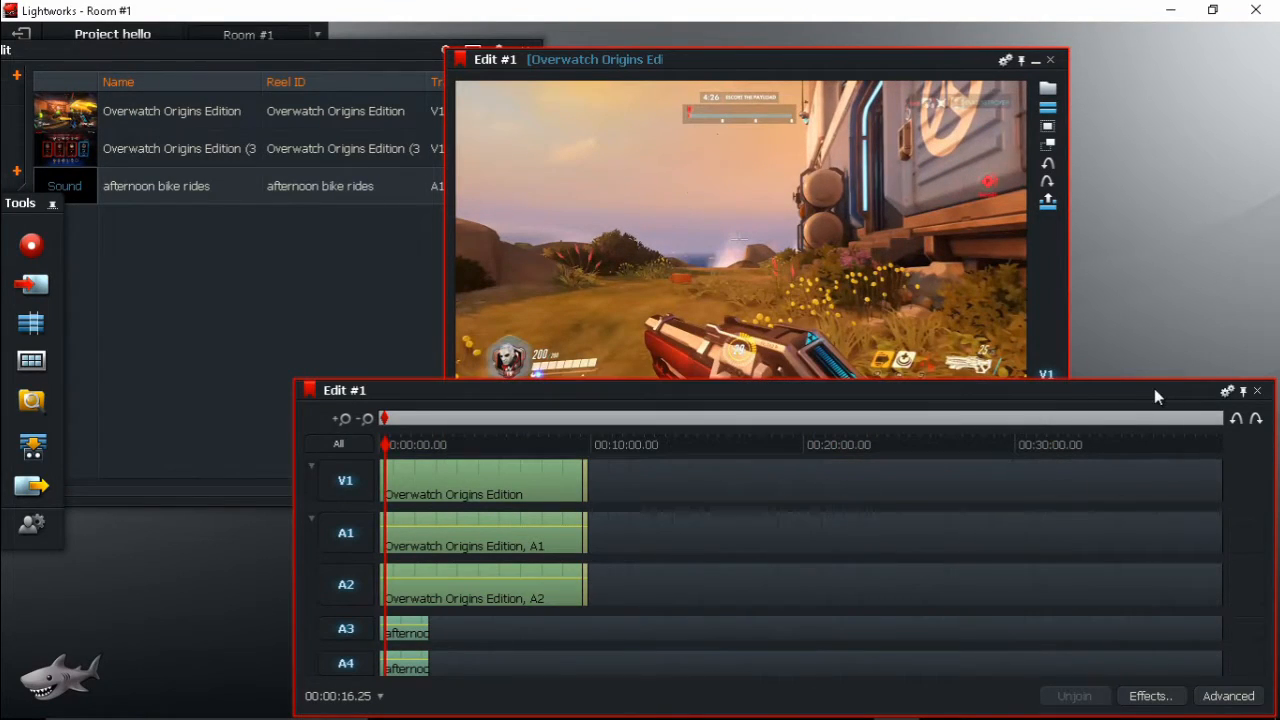
pyautogui.rightClick(360, 640)
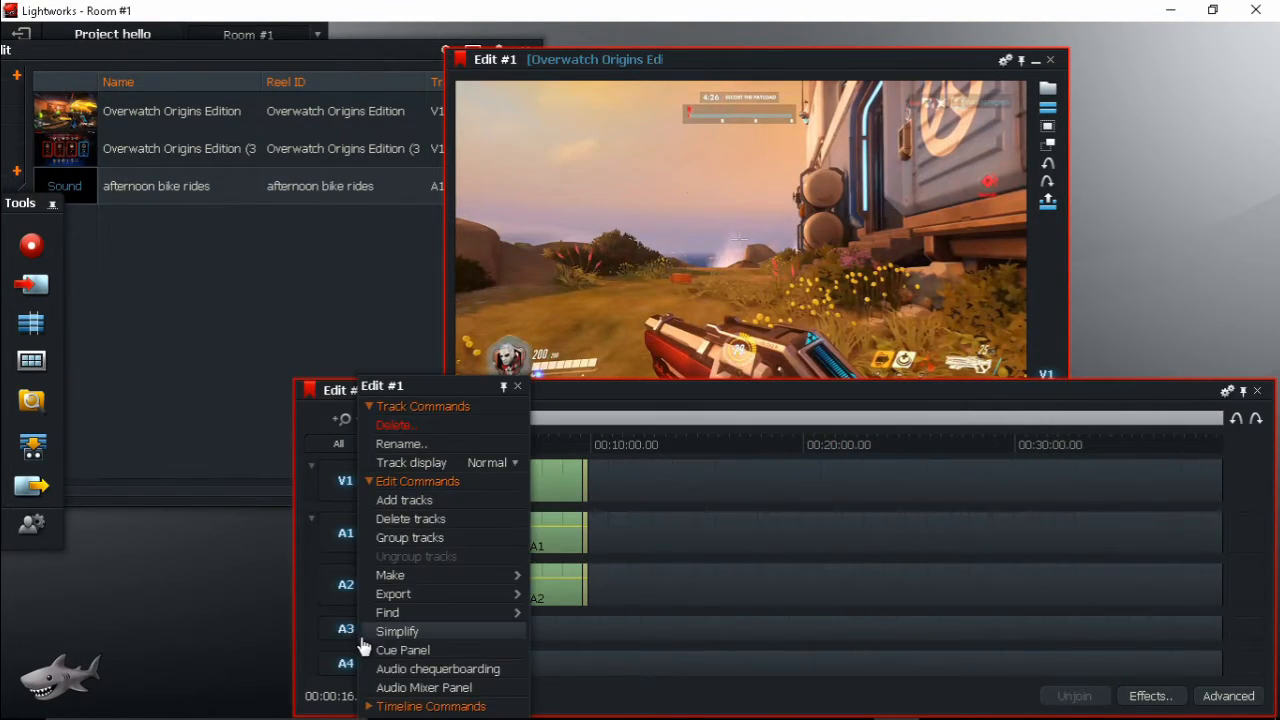
pyautogui.click(421, 687)
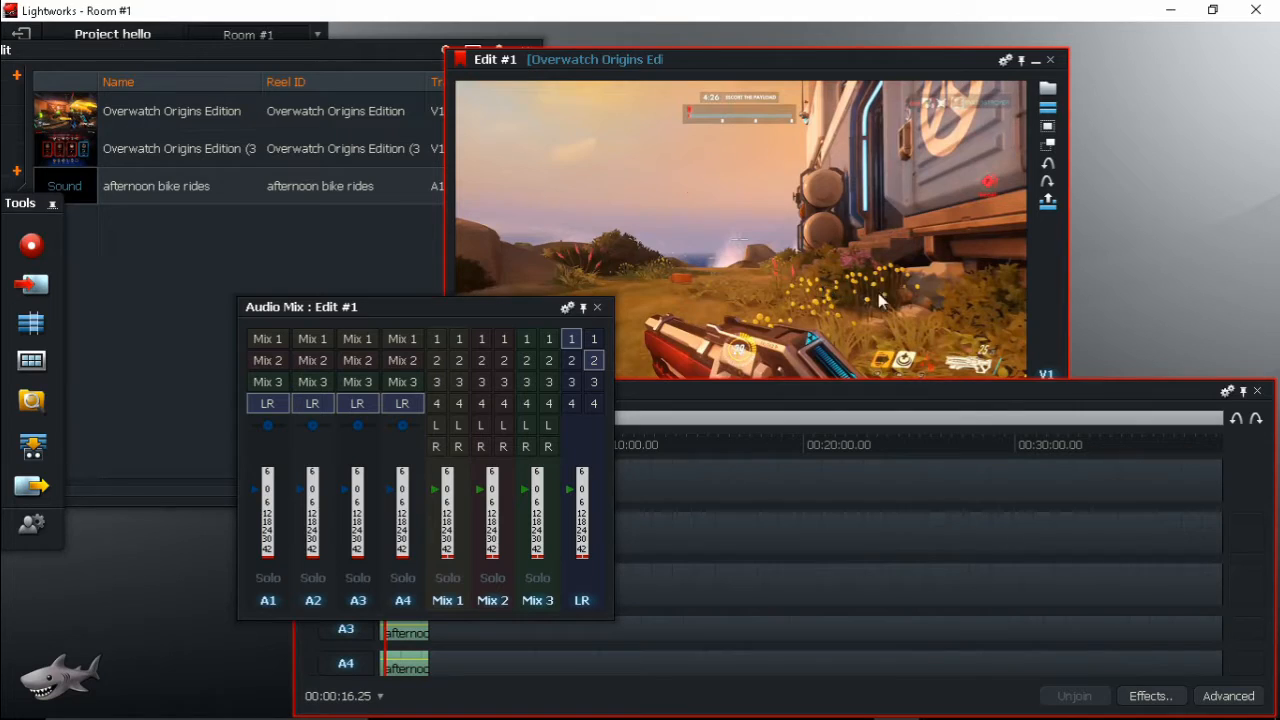
pyautogui.moveTo(261, 493)
pyautogui.mouseDown()
pyautogui.moveTo(260, 543)
pyautogui.moveTo(261, 500)
pyautogui.mouseUp()
pyautogui.moveTo(305, 497)
pyautogui.mouseDown()
pyautogui.moveTo(312, 556)
pyautogui.moveTo(311, 540)
pyautogui.mouseUp()
pyautogui.moveTo(256, 499); pyautogui.dragTo(268, 540)
pyautogui.moveTo(351, 494); pyautogui.dragTo(350, 468)
pyautogui.moveTo(316, 532)
pyautogui.mouseDown()
pyautogui.moveTo(302, 558)
pyautogui.moveTo(257, 570)
pyautogui.mouseUp()
pyautogui.click(598, 308)
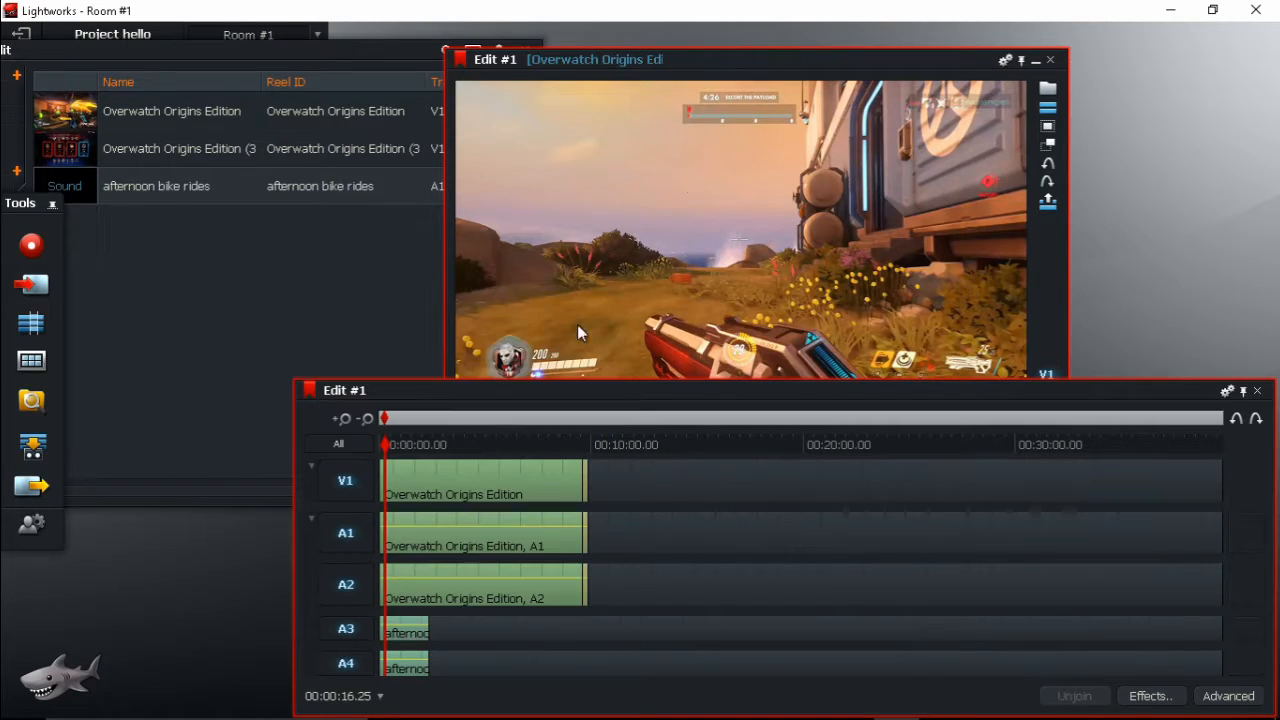
# Step: Play the edit from the beginning to check the new audio mix
pyautogui.click(1048, 281)
pyautogui.click(683, 446)
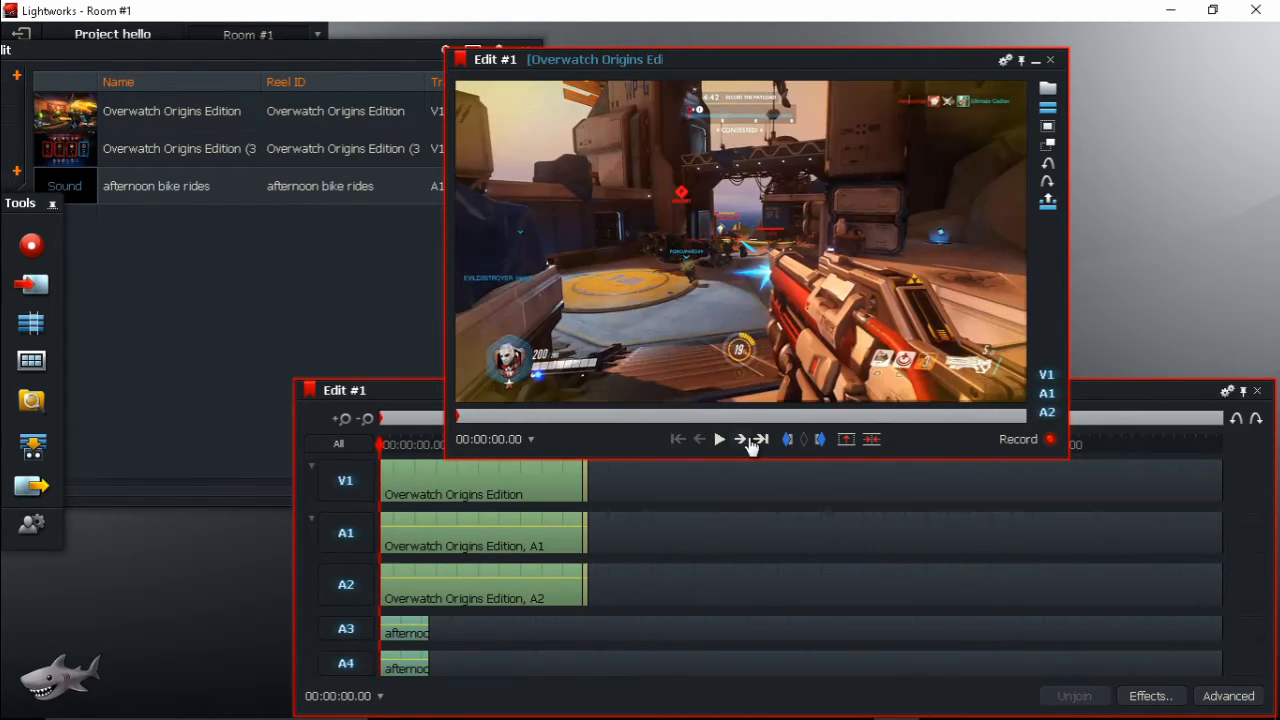
pyautogui.click(722, 441)
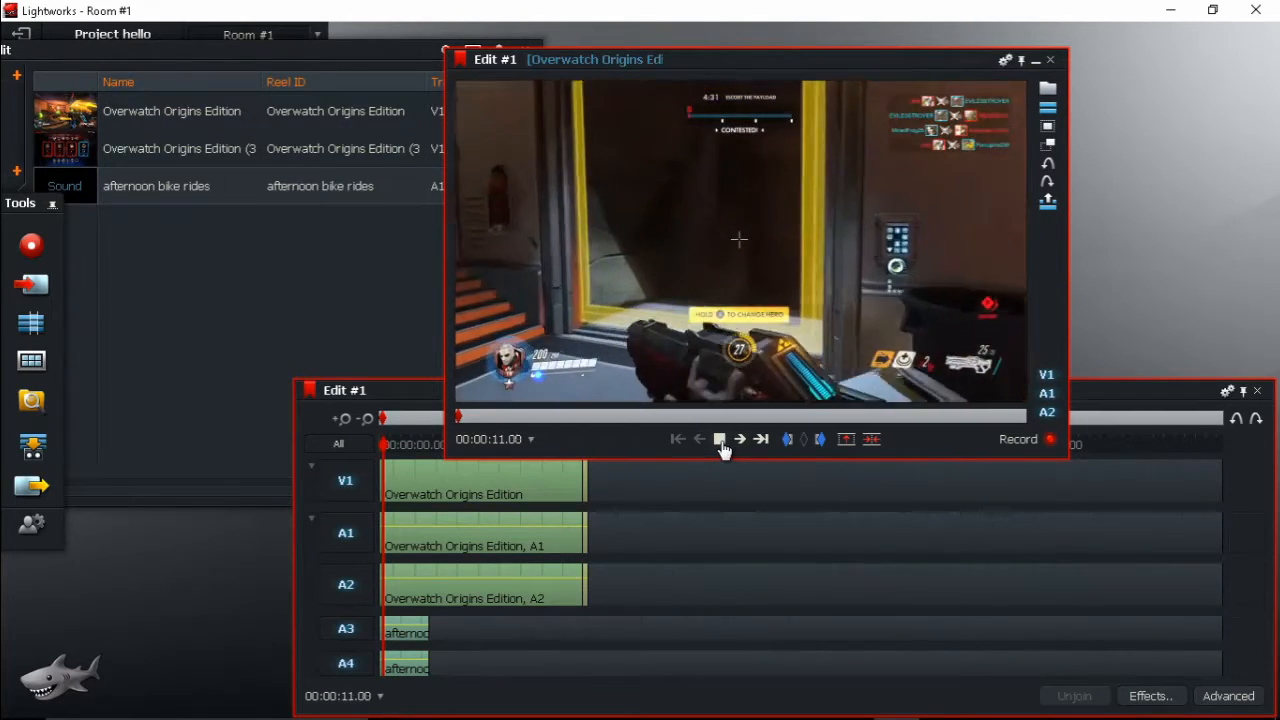
pyautogui.click(722, 446)
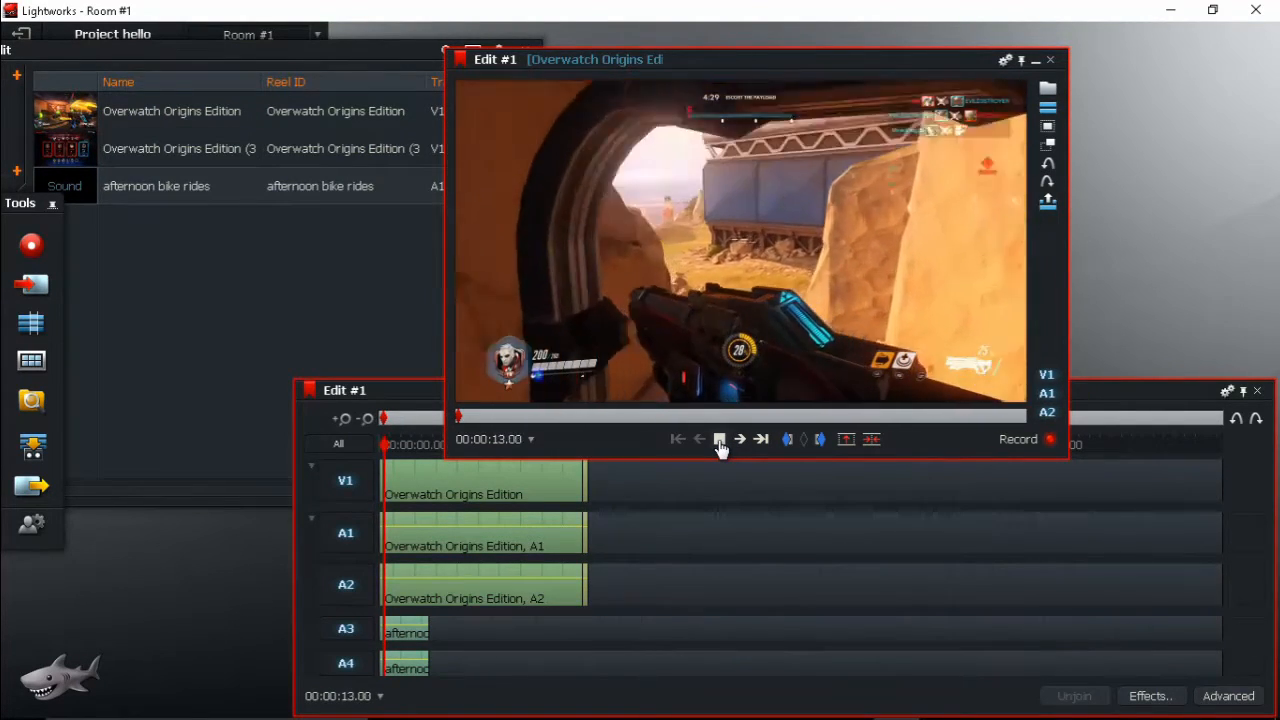
pyautogui.click(718, 448)
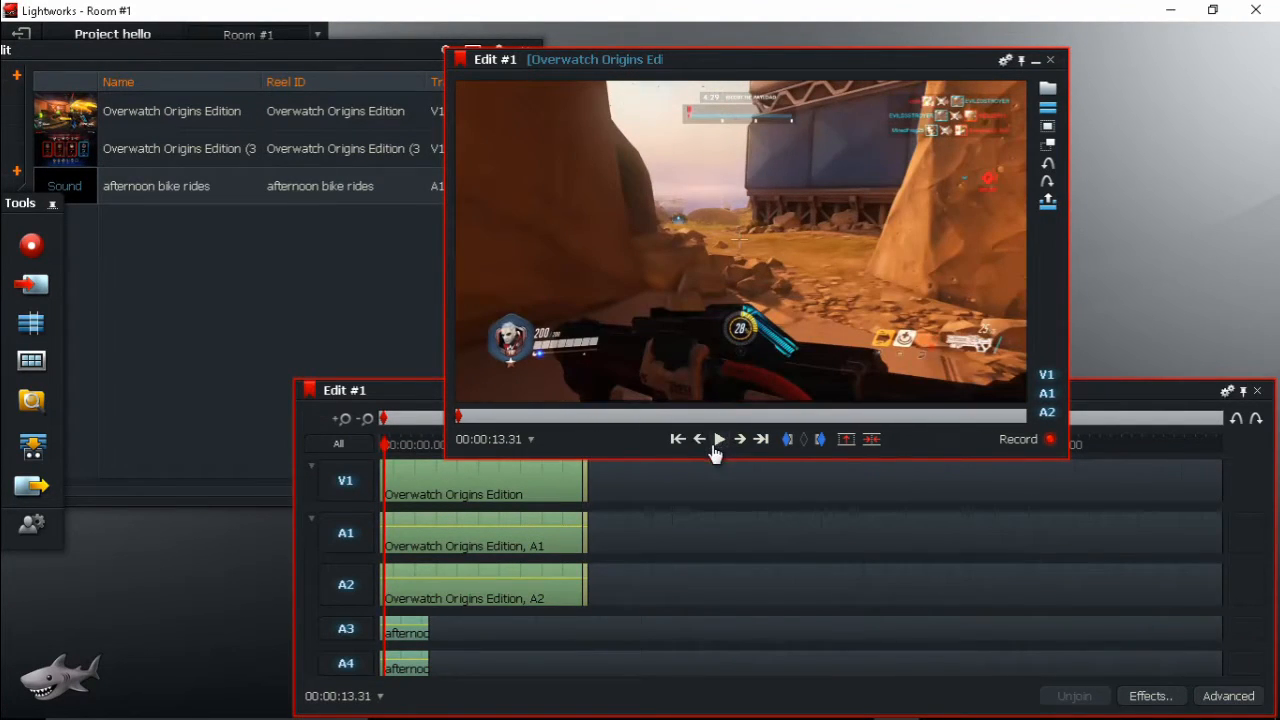
# Step: Lower the levels of music tracks A3 and A4 in the Audio Mixer Panel
pyautogui.rightClick(346, 630)
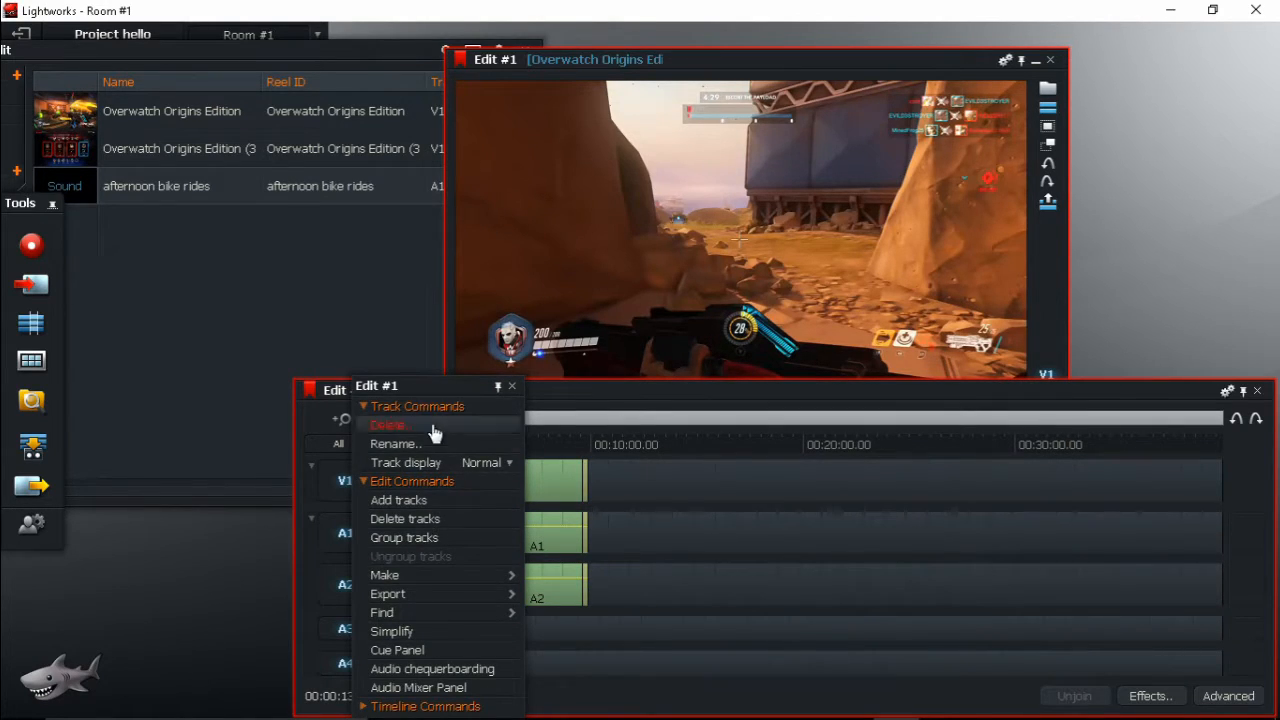
pyautogui.click(419, 689)
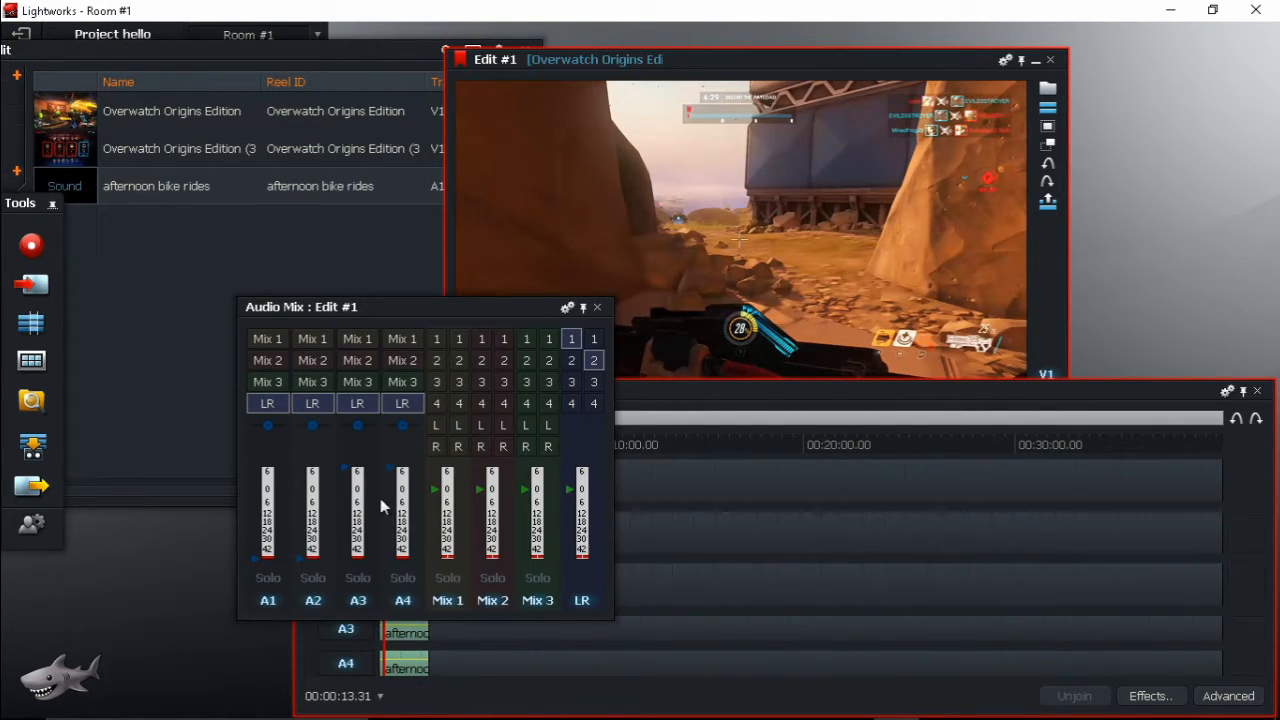
pyautogui.moveTo(349, 475)
pyautogui.mouseDown()
pyautogui.moveTo(350, 488)
pyautogui.moveTo(394, 482)
pyautogui.moveTo(394, 497)
pyautogui.mouseUp()
pyautogui.click(597, 308)
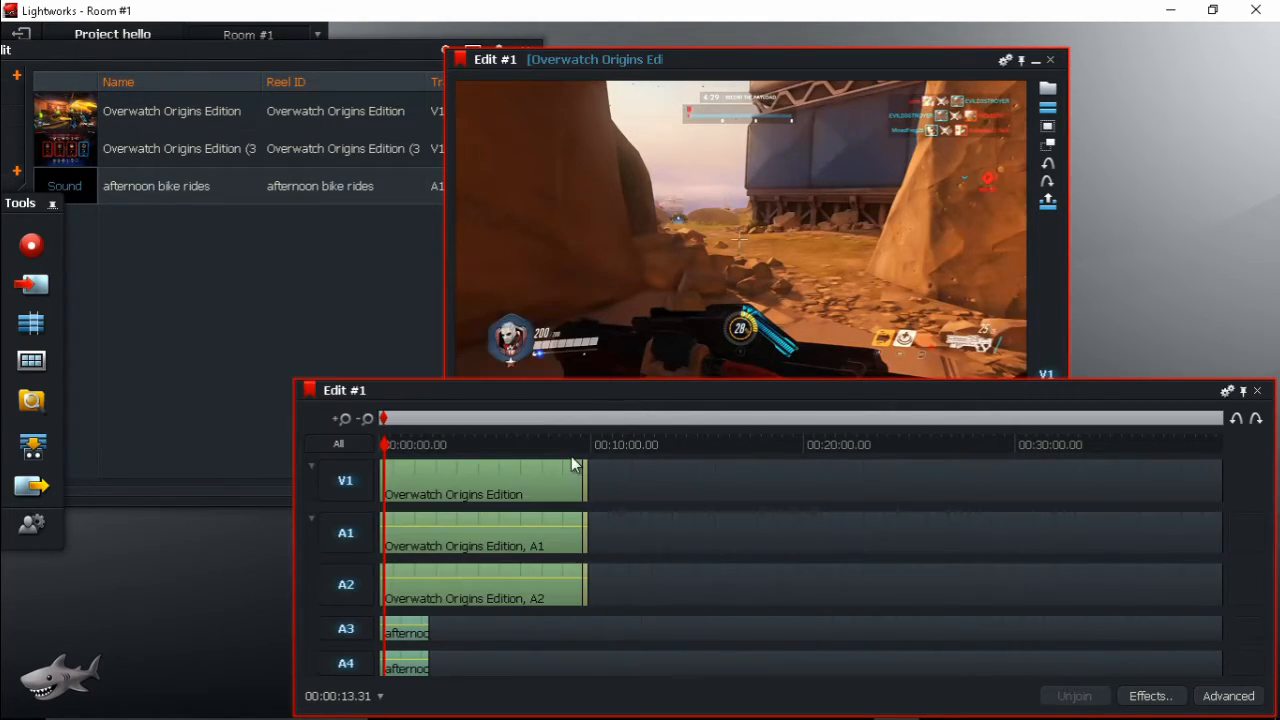
# Step: Return the playhead to the start of the edit and reposition the bin window
pyautogui.moveTo(1056, 292)
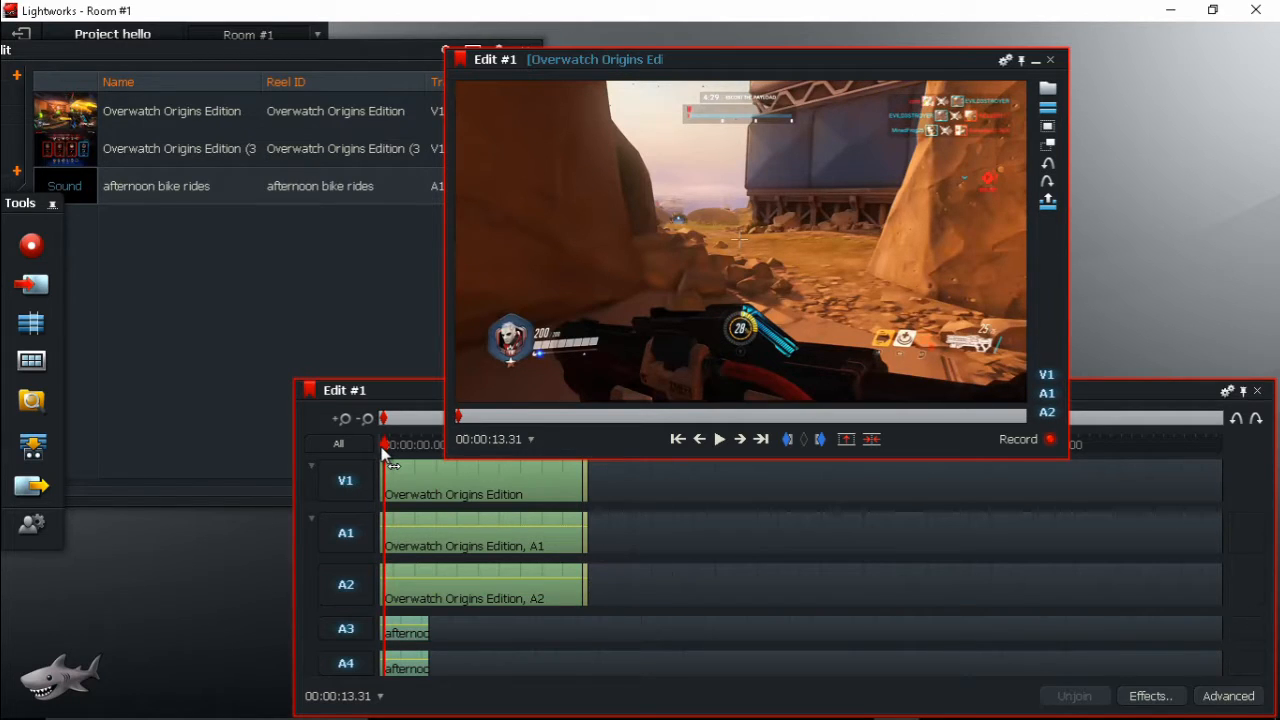
pyautogui.moveTo(385, 455); pyautogui.dragTo(365, 463)
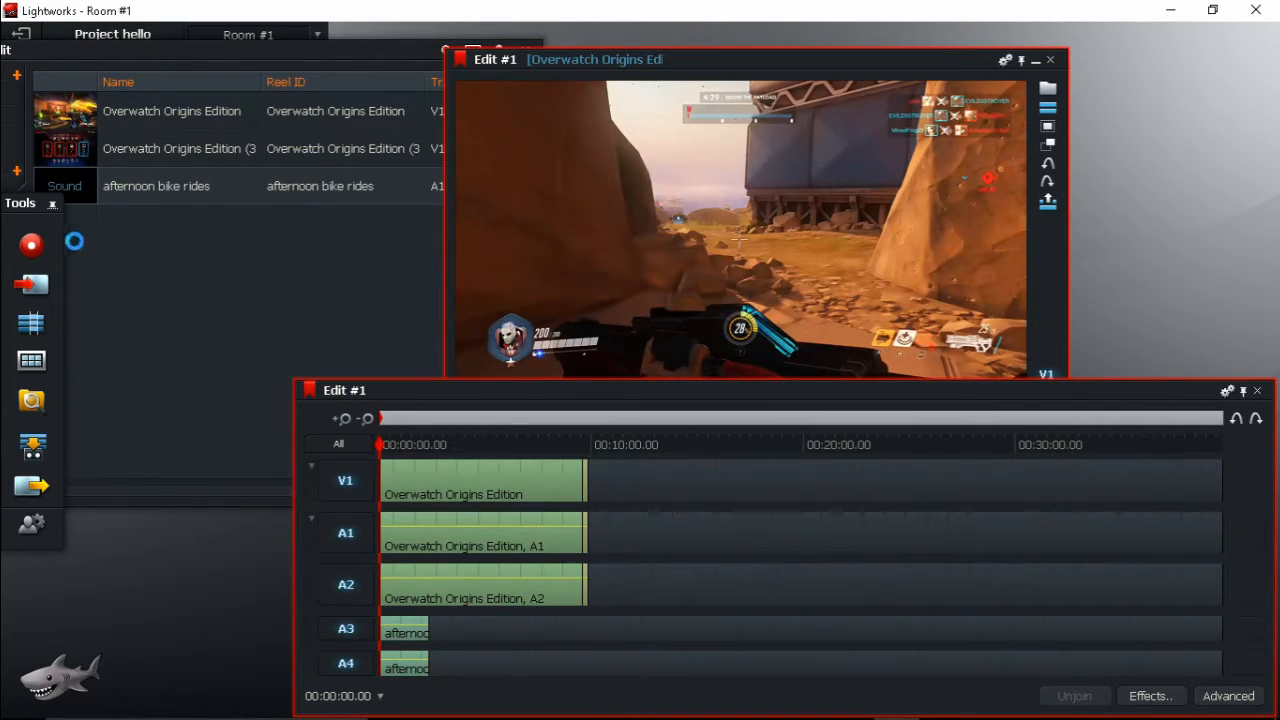
pyautogui.click(200, 305)
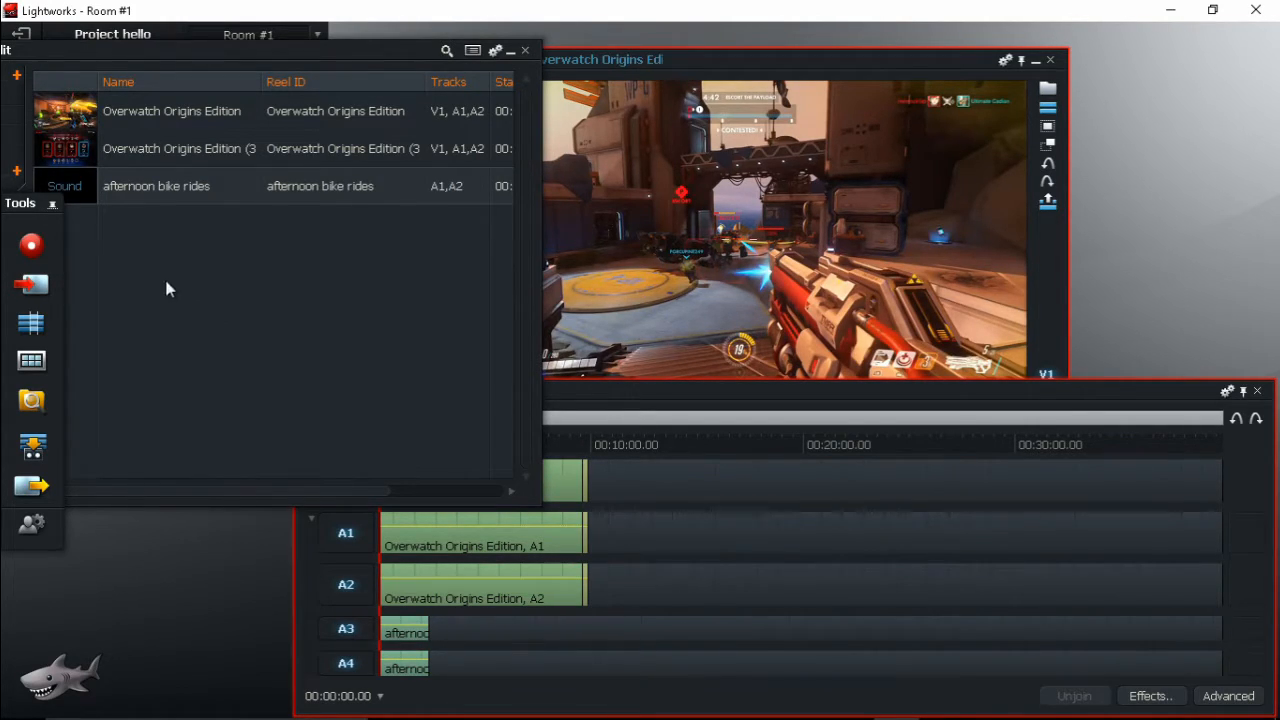
pyautogui.moveTo(391, 52); pyautogui.dragTo(398, 15)
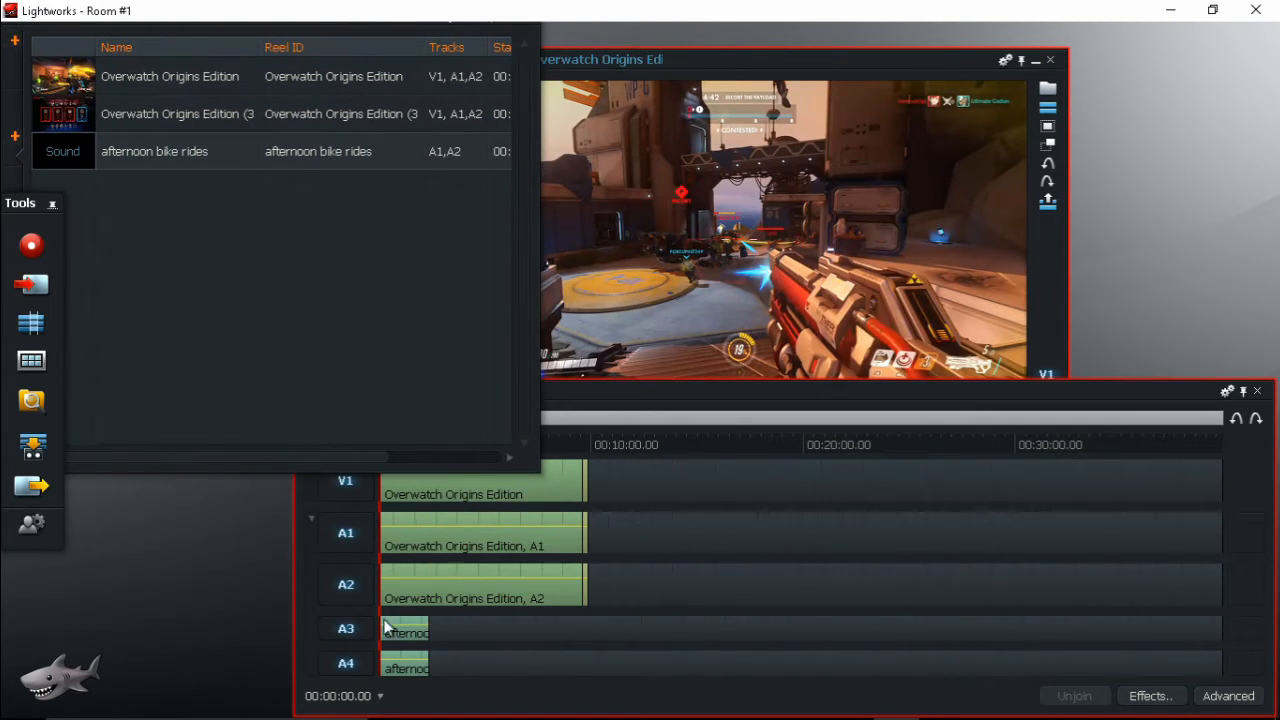
pyautogui.moveTo(939, 381); pyautogui.dragTo(938, 378)
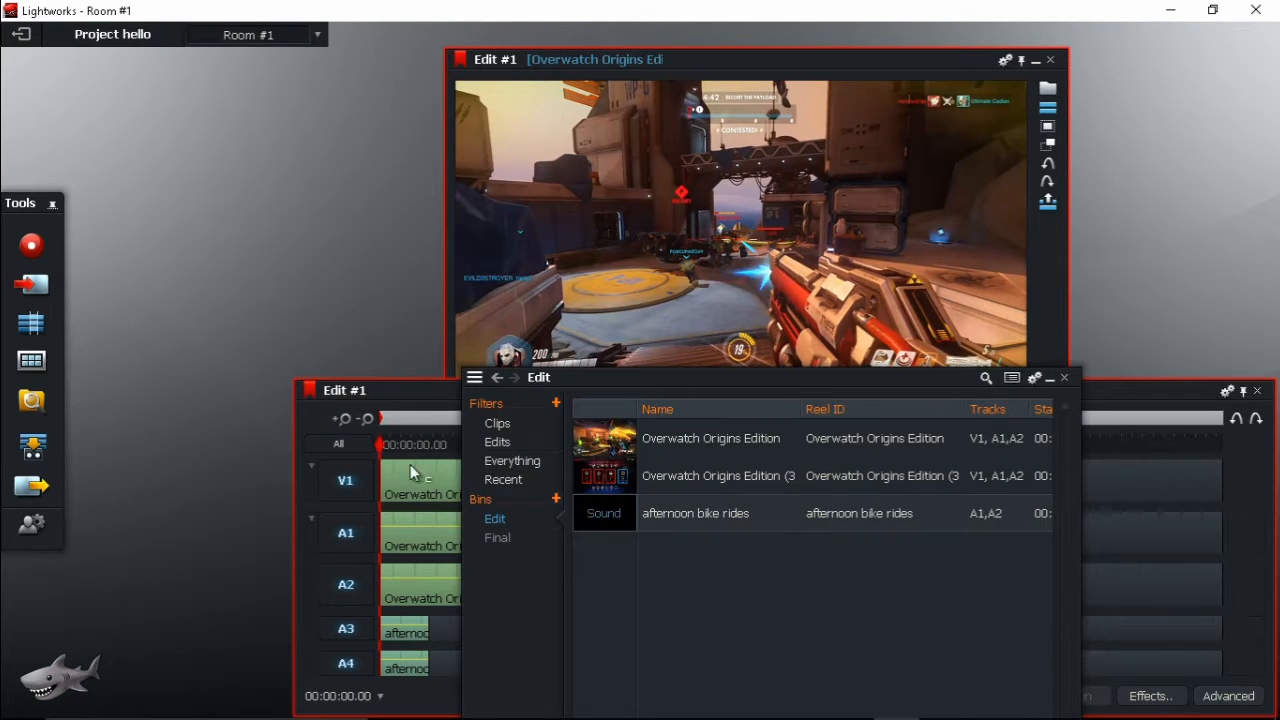
# Step: Bring the edit timeline forward, zoom in closely on its start and move the timeline window up
pyautogui.click(1139, 392)
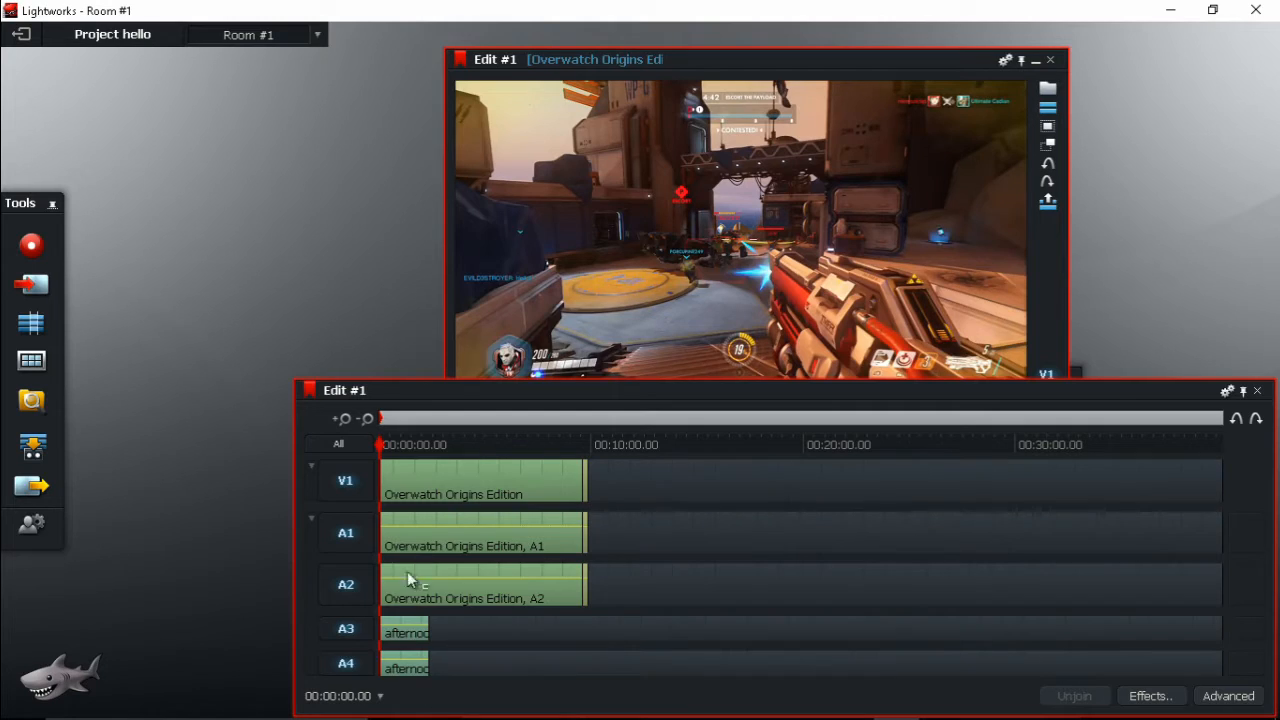
pyautogui.click(343, 420)
pyautogui.click(343, 420)
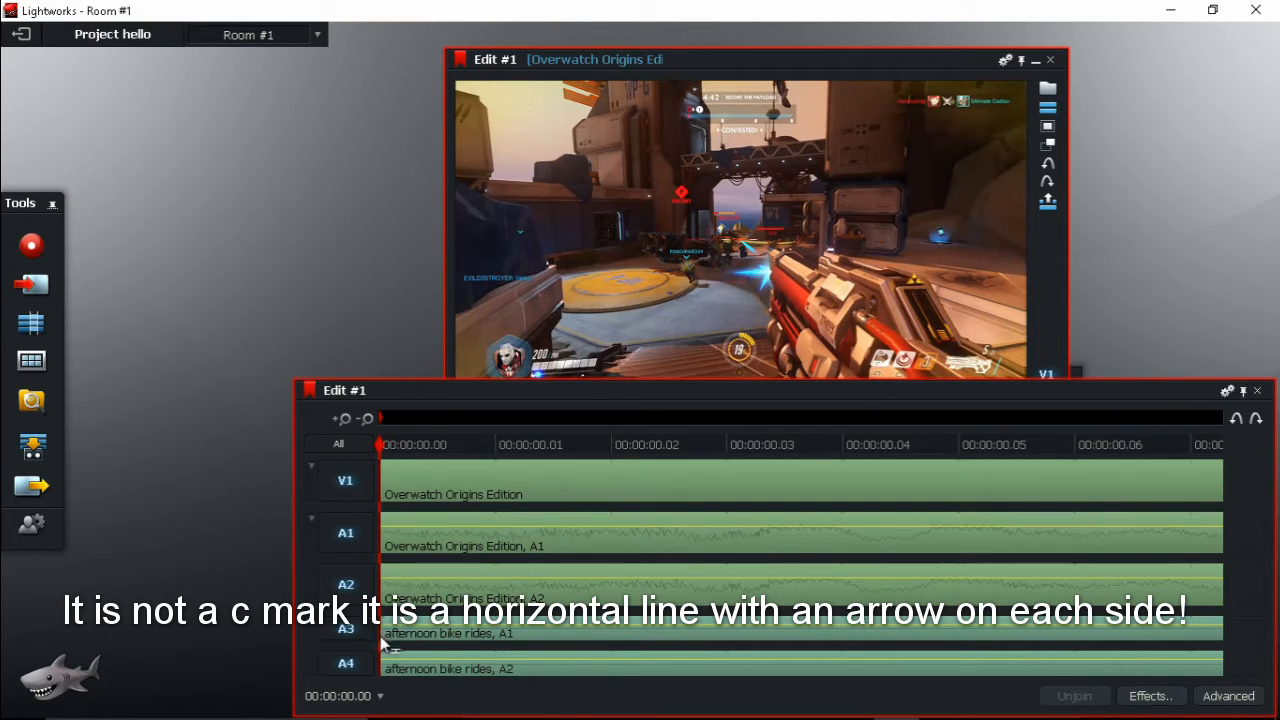
pyautogui.moveTo(382, 636); pyautogui.dragTo(386, 660)
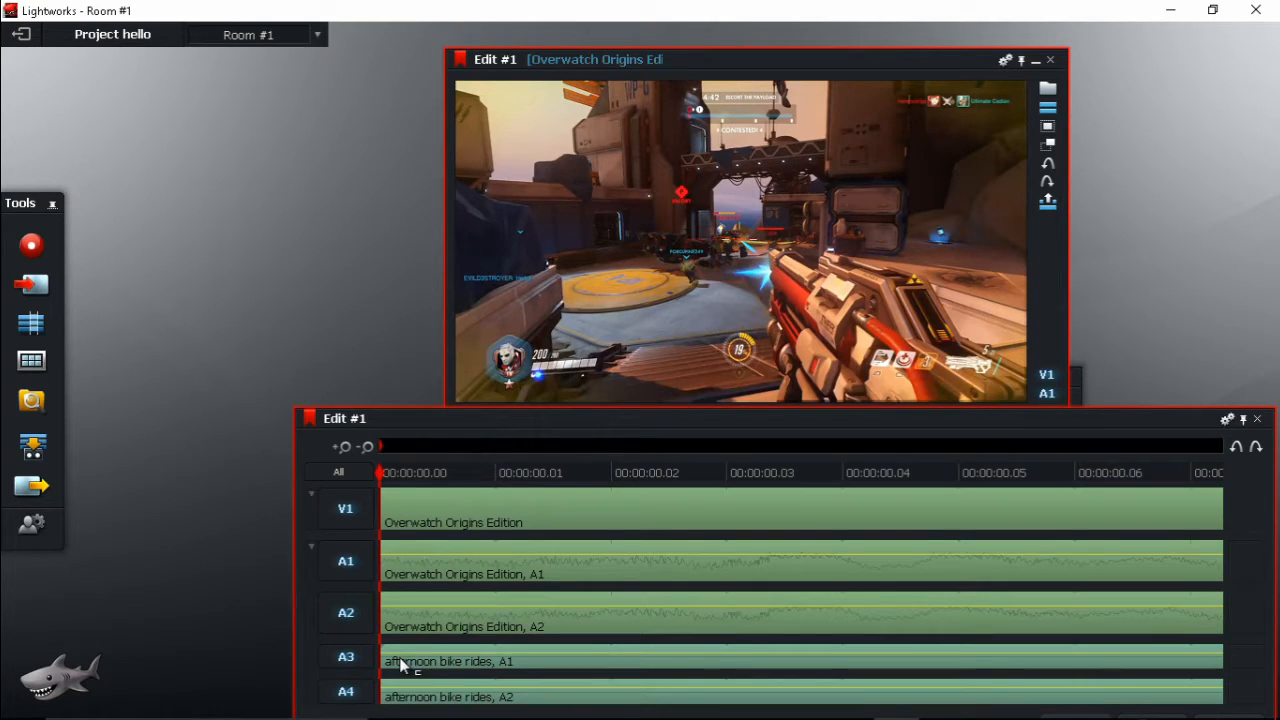
pyautogui.moveTo(406, 652); pyautogui.dragTo(403, 578)
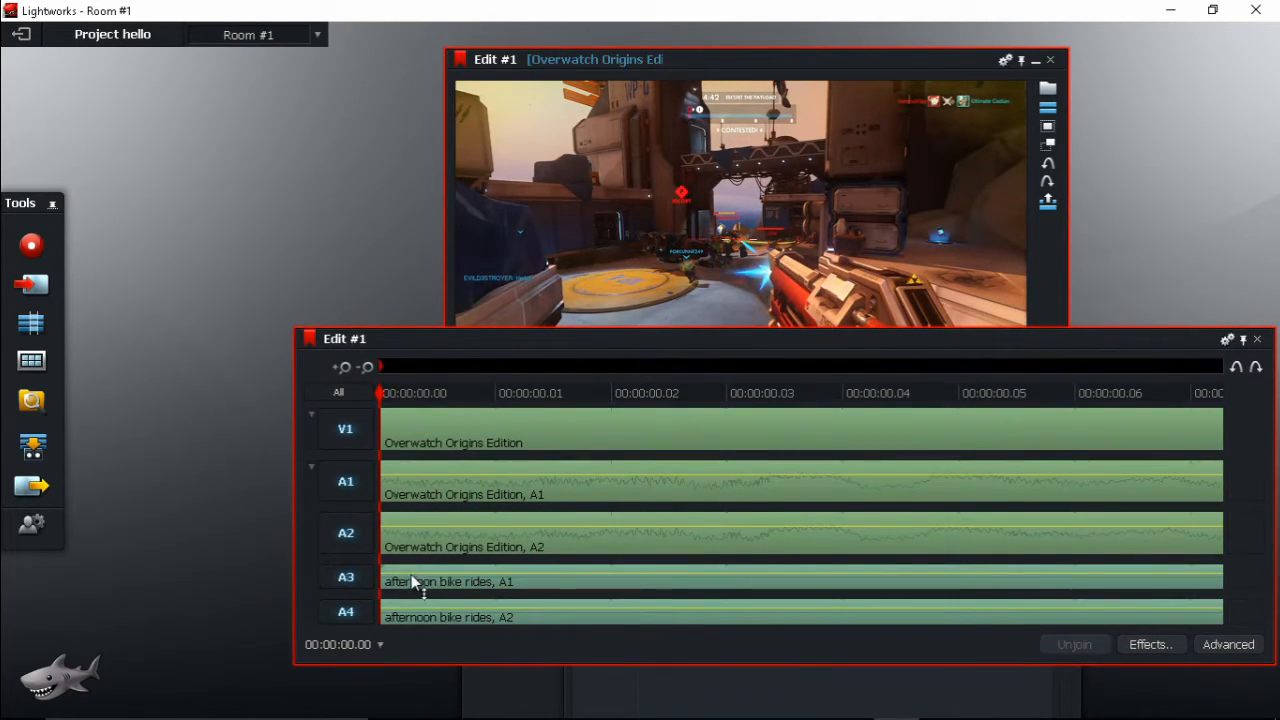
pyautogui.click(411, 575)
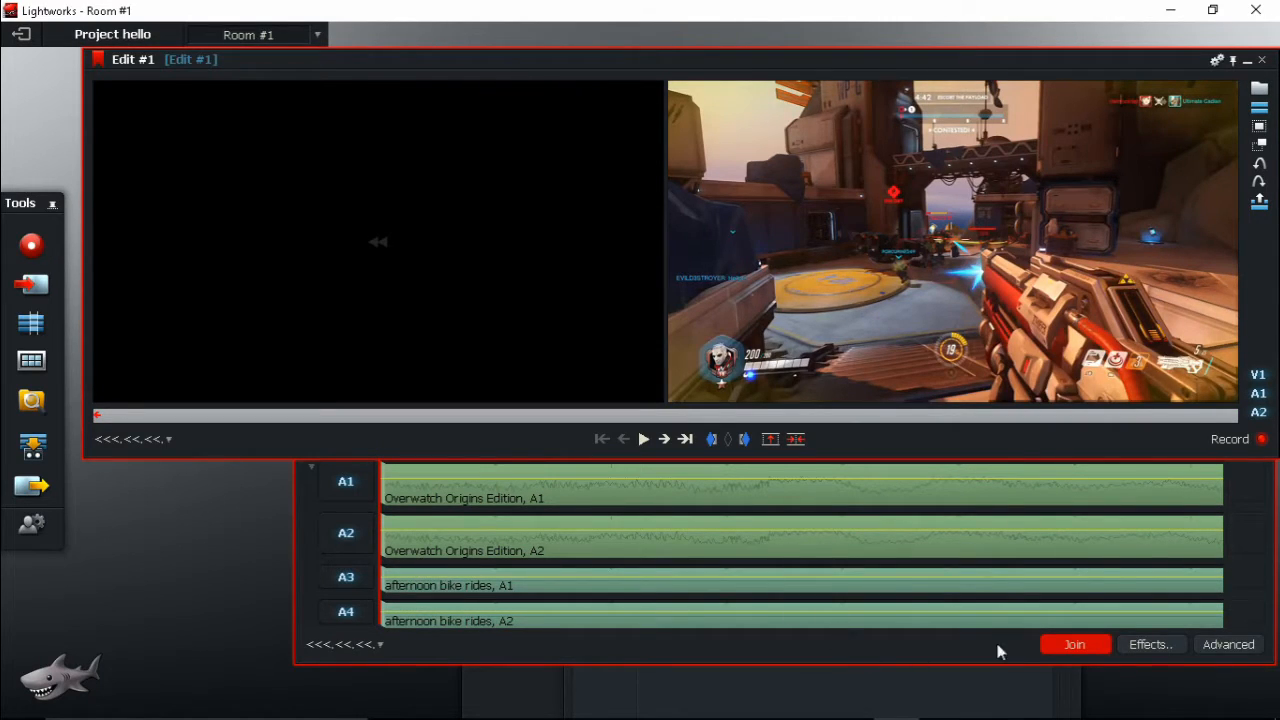
pyautogui.click(1072, 645)
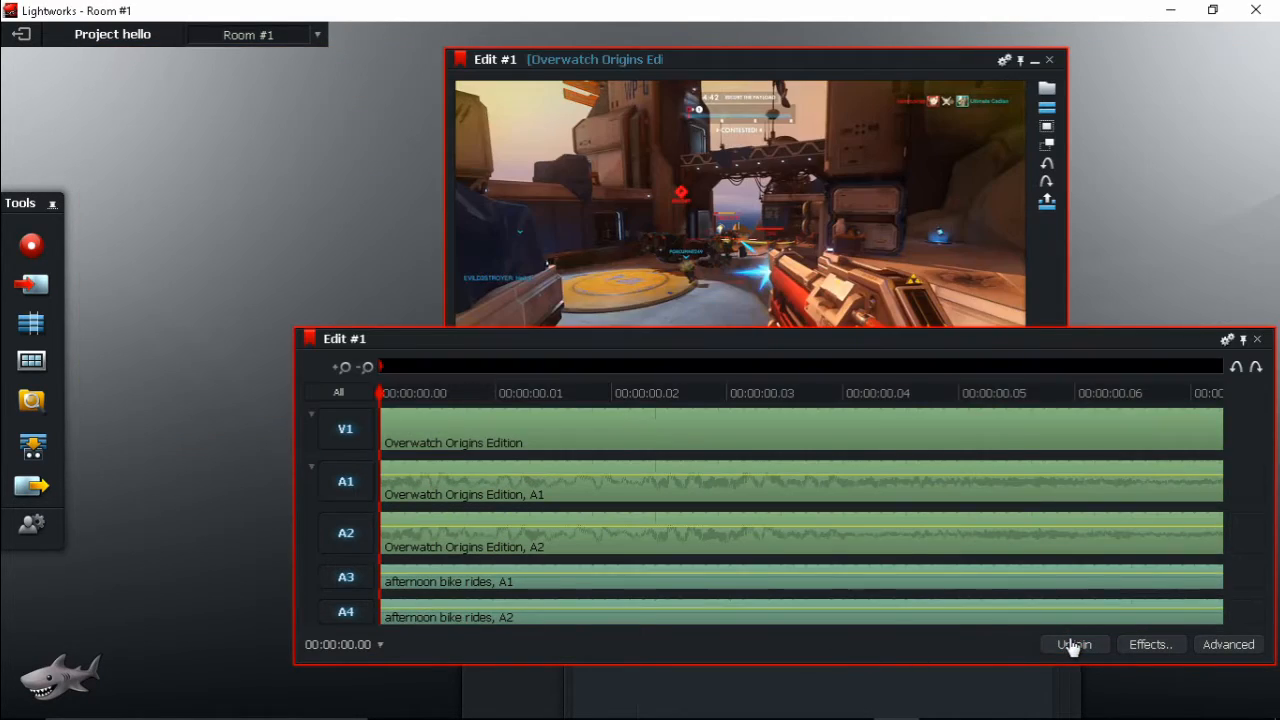
pyautogui.click(389, 574)
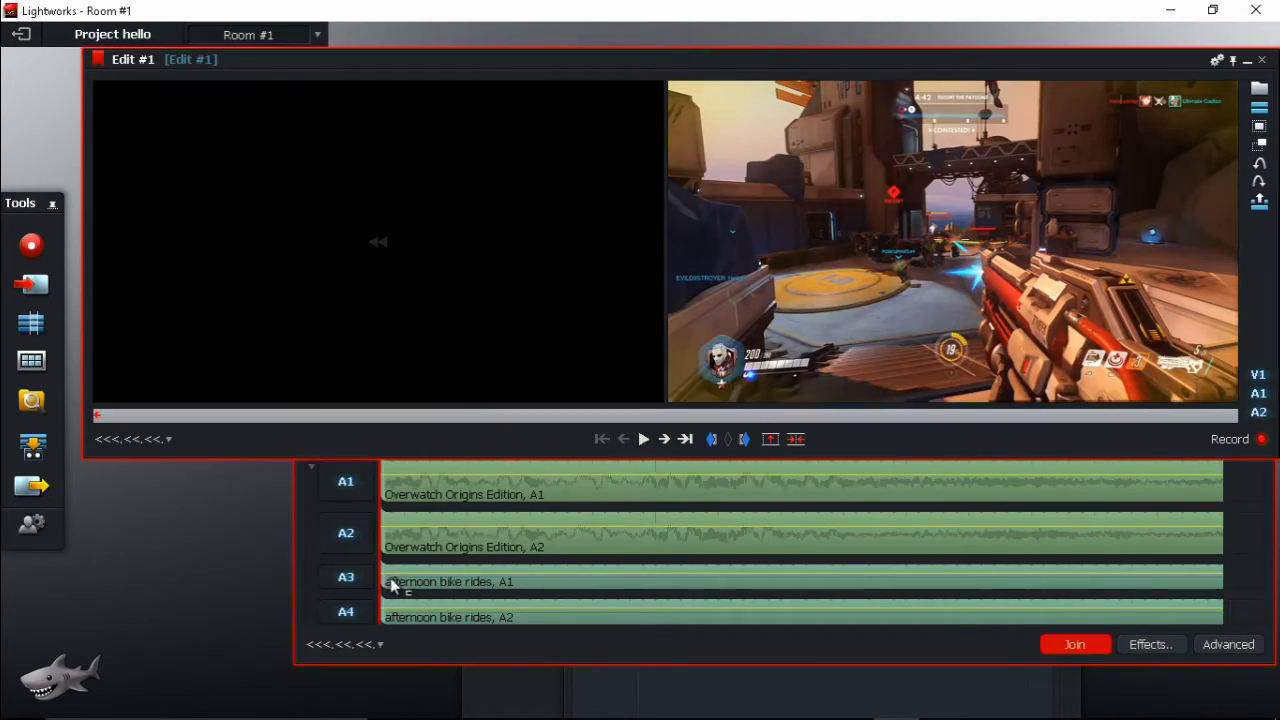
pyautogui.click(1074, 645)
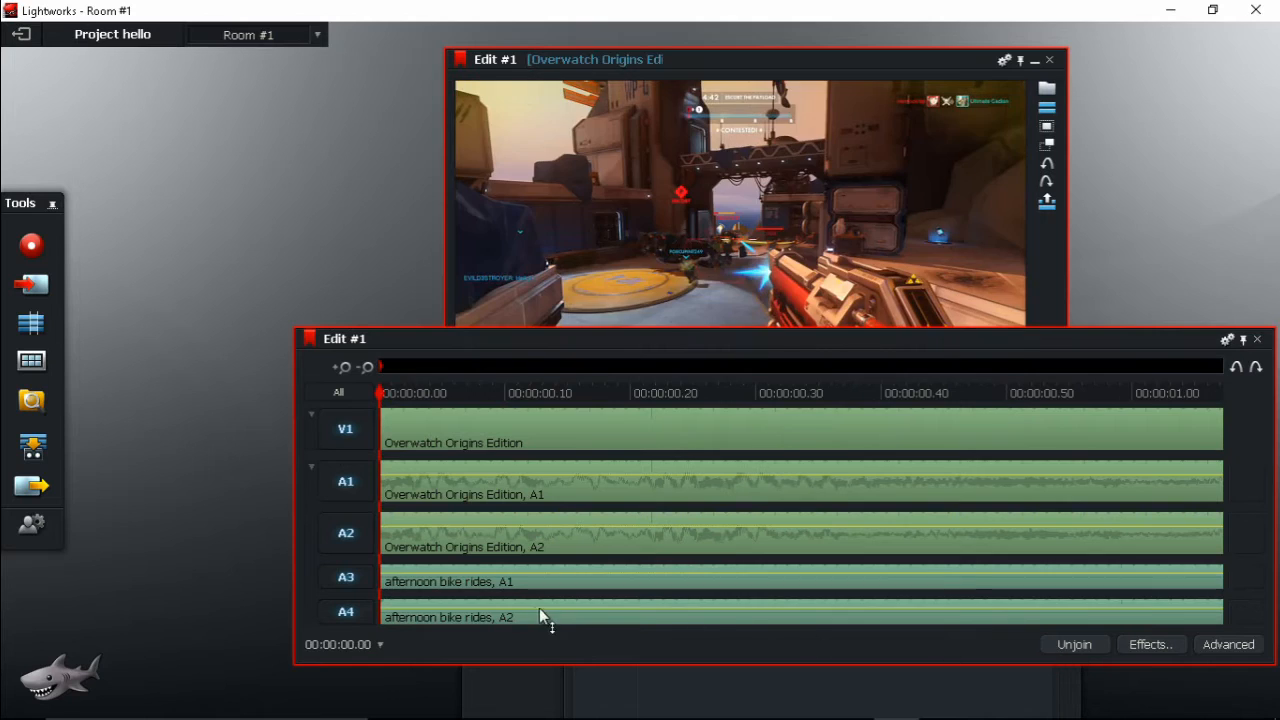
pyautogui.click(396, 571)
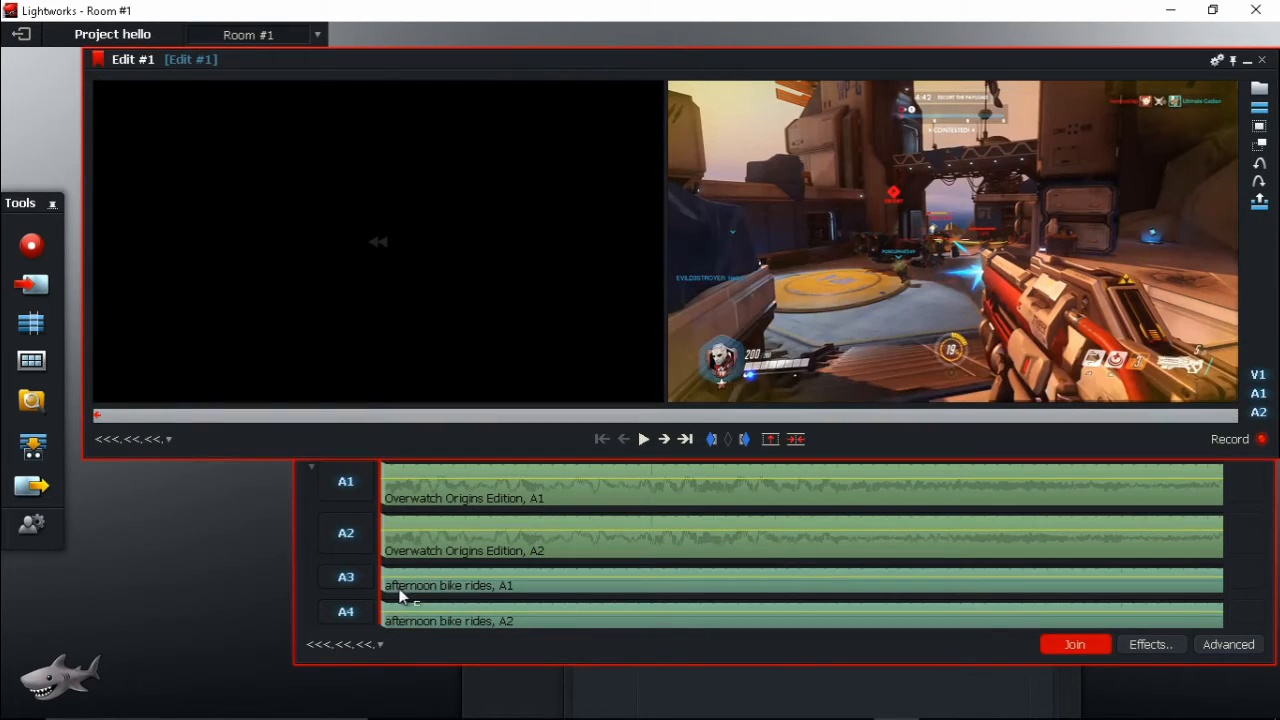
pyautogui.click(1062, 645)
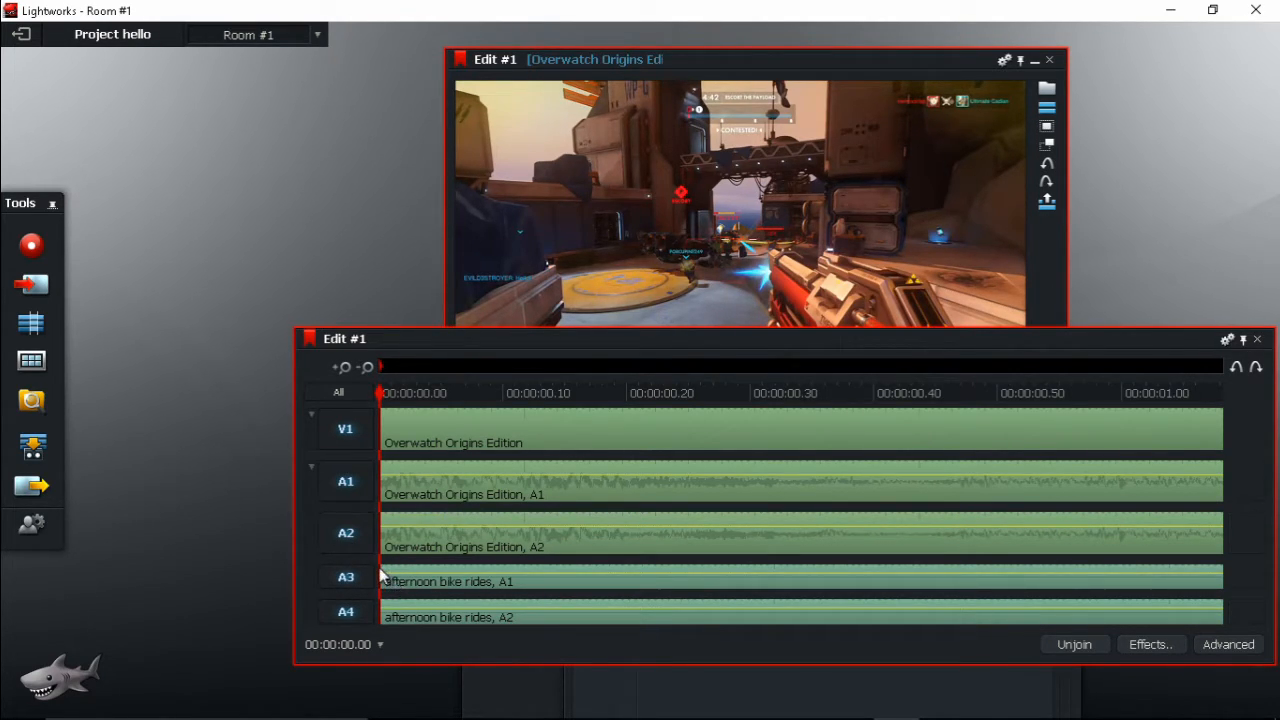
# Step: Add a short fade-in at the start of the afternoon bike rides clip on track A3
pyautogui.moveTo(382, 567); pyautogui.dragTo(444, 581)
pyautogui.press('Down')
pyautogui.click(1037, 252)
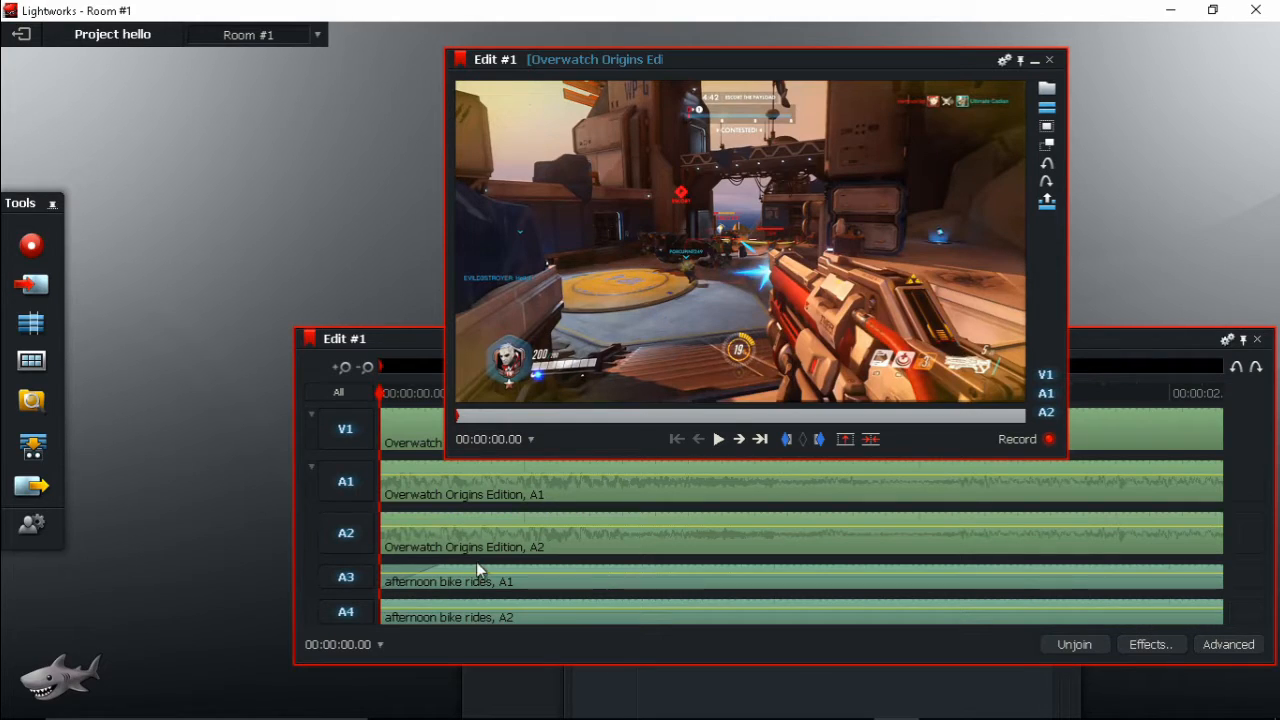
# Step: Add a level keyframe on track A3 just after 00:00:01.00, and reposition and enlarge the edit timeline window
pyautogui.click(1163, 341)
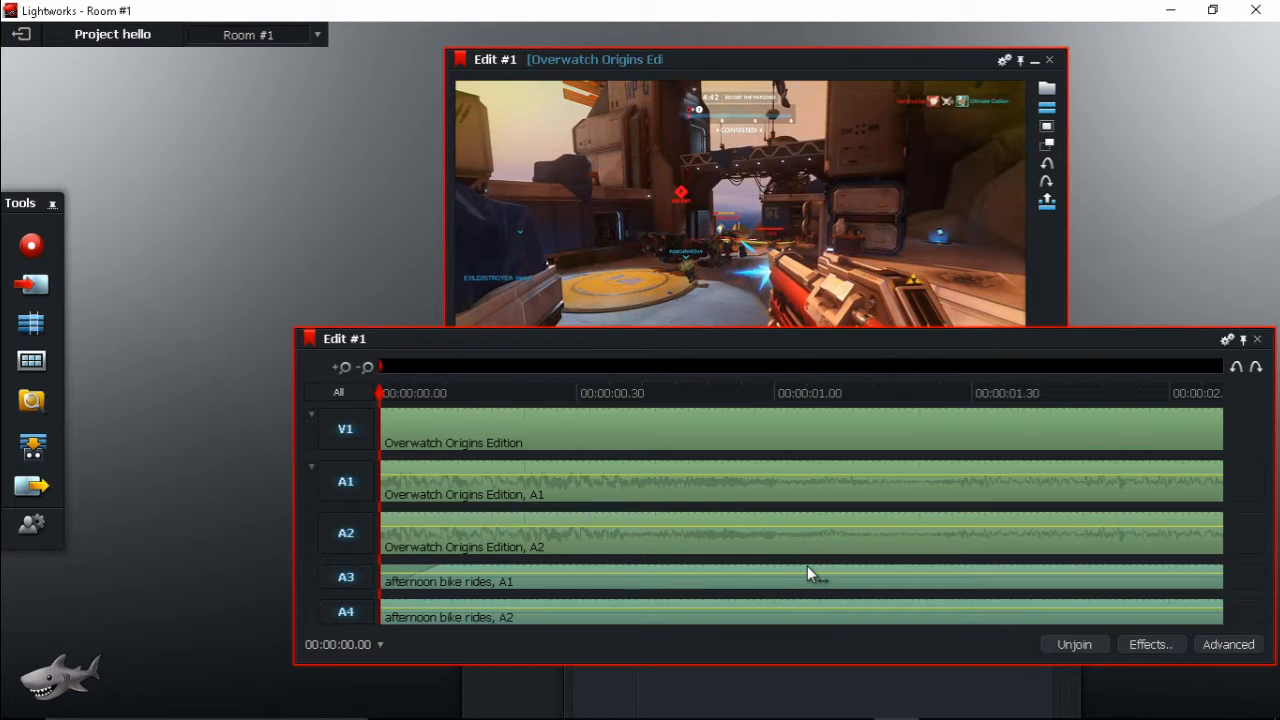
pyautogui.moveTo(808, 572); pyautogui.dragTo(831, 590)
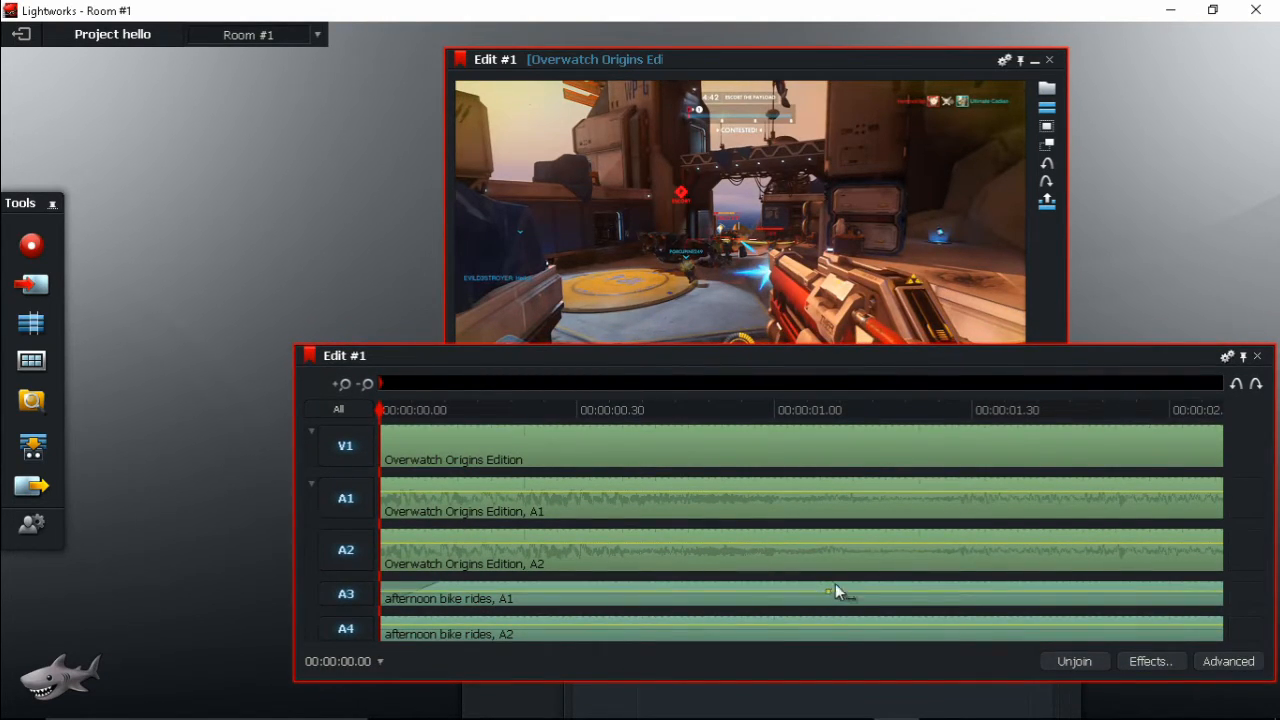
pyautogui.moveTo(1050, 354); pyautogui.dragTo(936, 287)
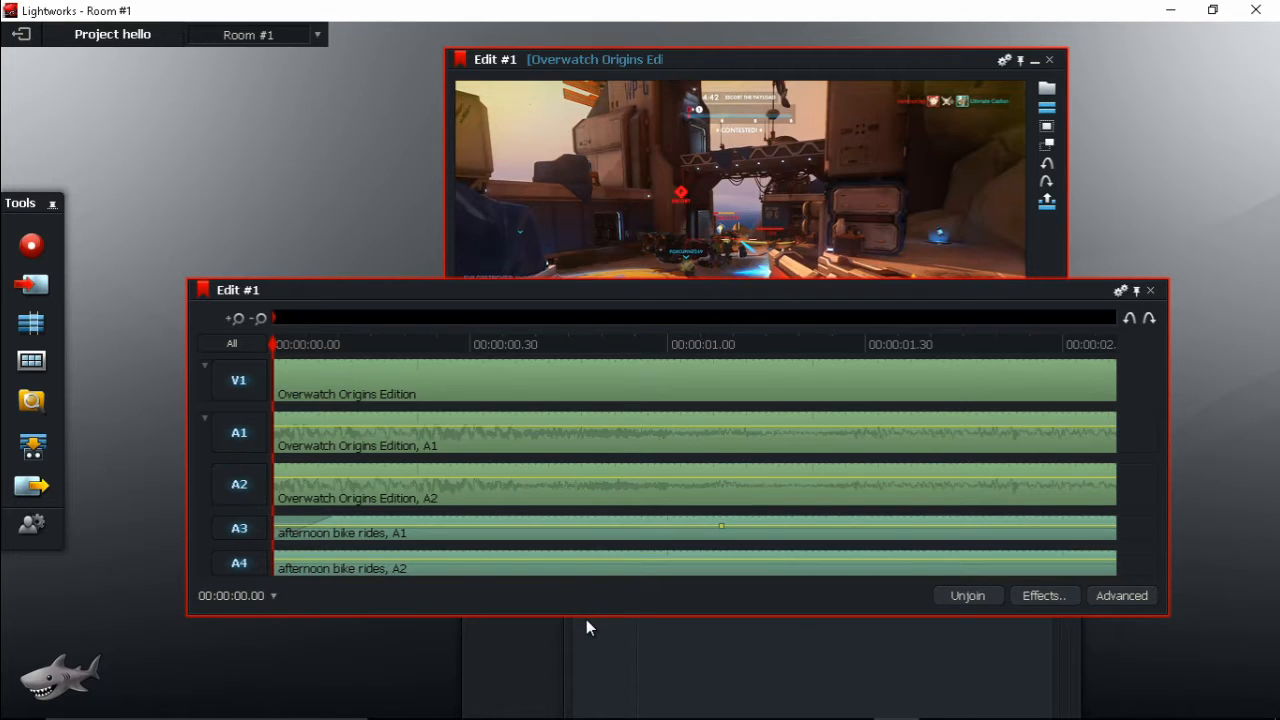
pyautogui.moveTo(592, 614); pyautogui.dragTo(589, 684)
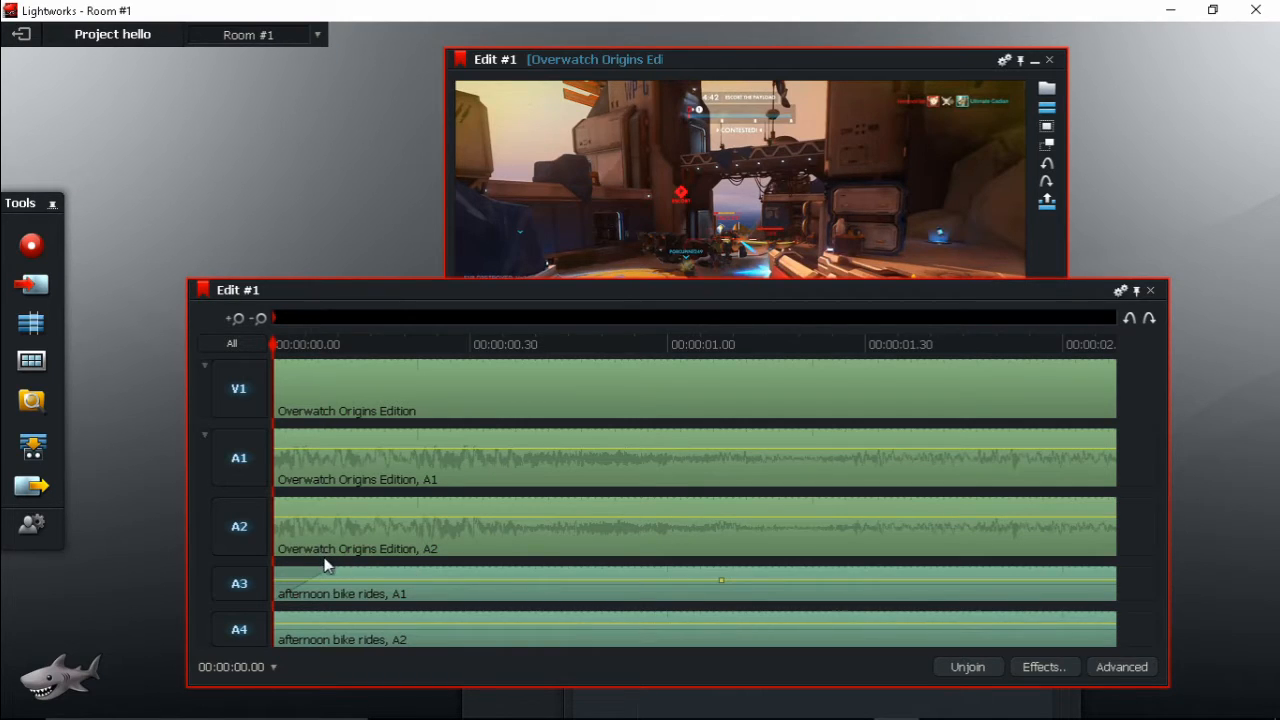
# Step: Show the full edit in the timeline and move the playhead near the end of the afternoon bike rides music
pyautogui.moveTo(330, 570)
pyautogui.mouseDown()
pyautogui.moveTo(290, 572)
pyautogui.moveTo(371, 571)
pyautogui.moveTo(297, 572)
pyautogui.moveTo(329, 571)
pyautogui.mouseUp()
pyautogui.click(260, 319)
pyautogui.click(260, 319)
pyautogui.click(260, 319)
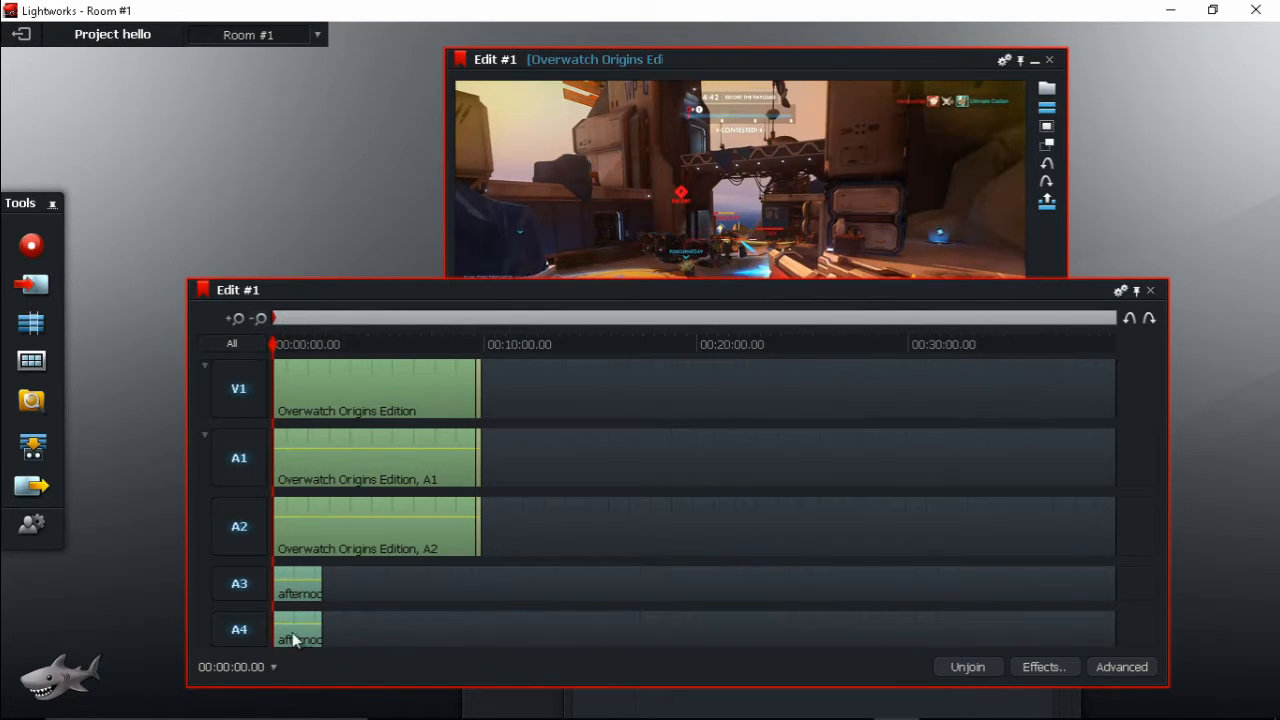
pyautogui.click(328, 597)
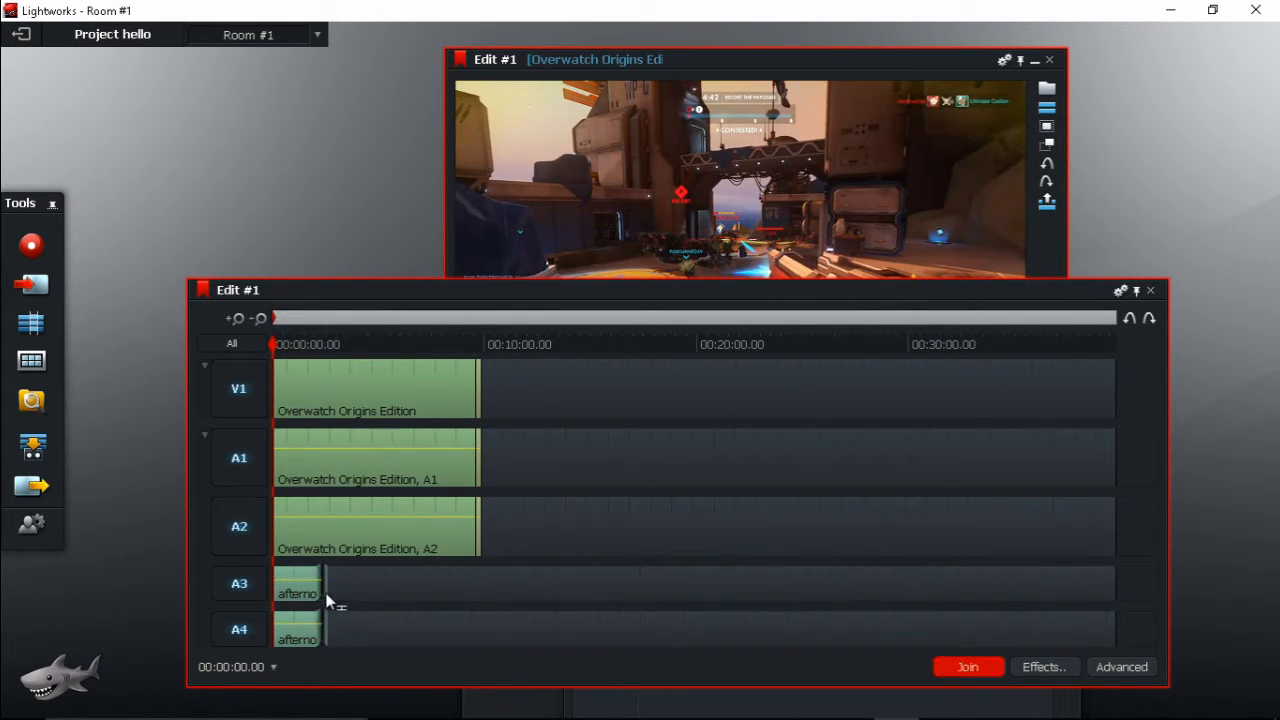
pyautogui.click(965, 668)
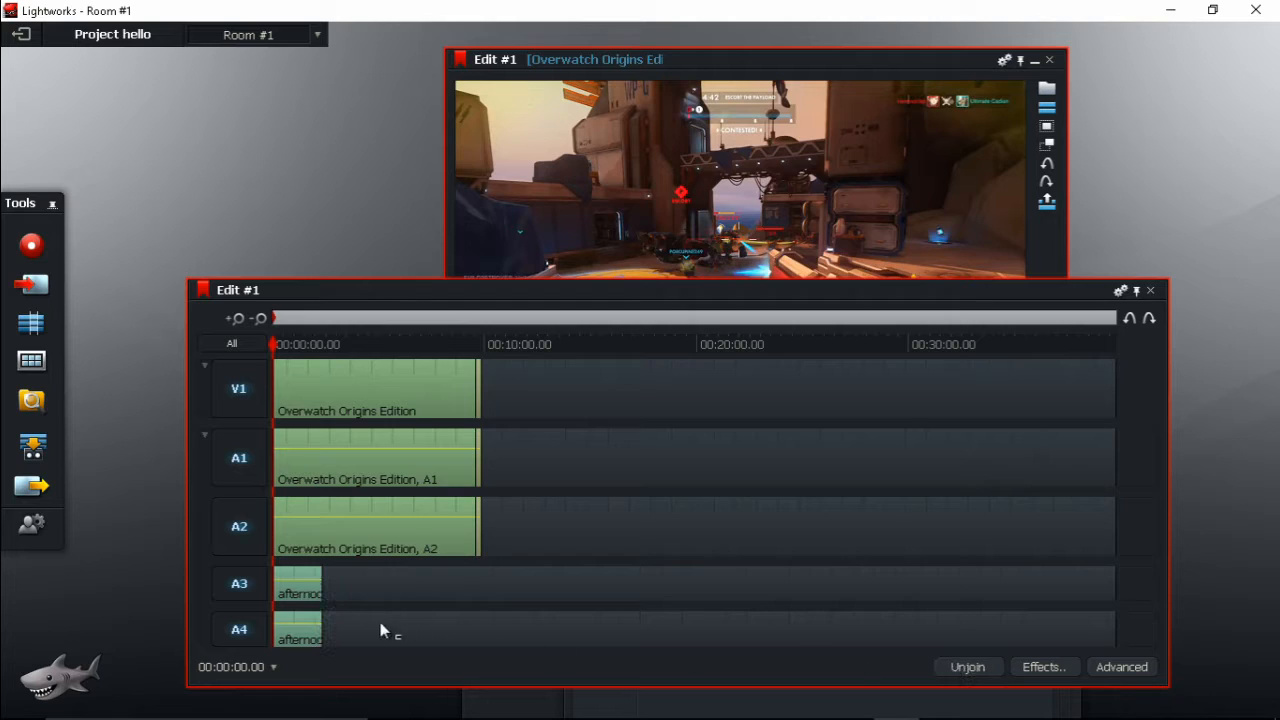
pyautogui.click(326, 586)
pyautogui.click(326, 586)
pyautogui.moveTo(334, 356)
pyautogui.mouseDown()
pyautogui.moveTo(347, 365)
pyautogui.moveTo(321, 358)
pyautogui.mouseUp()
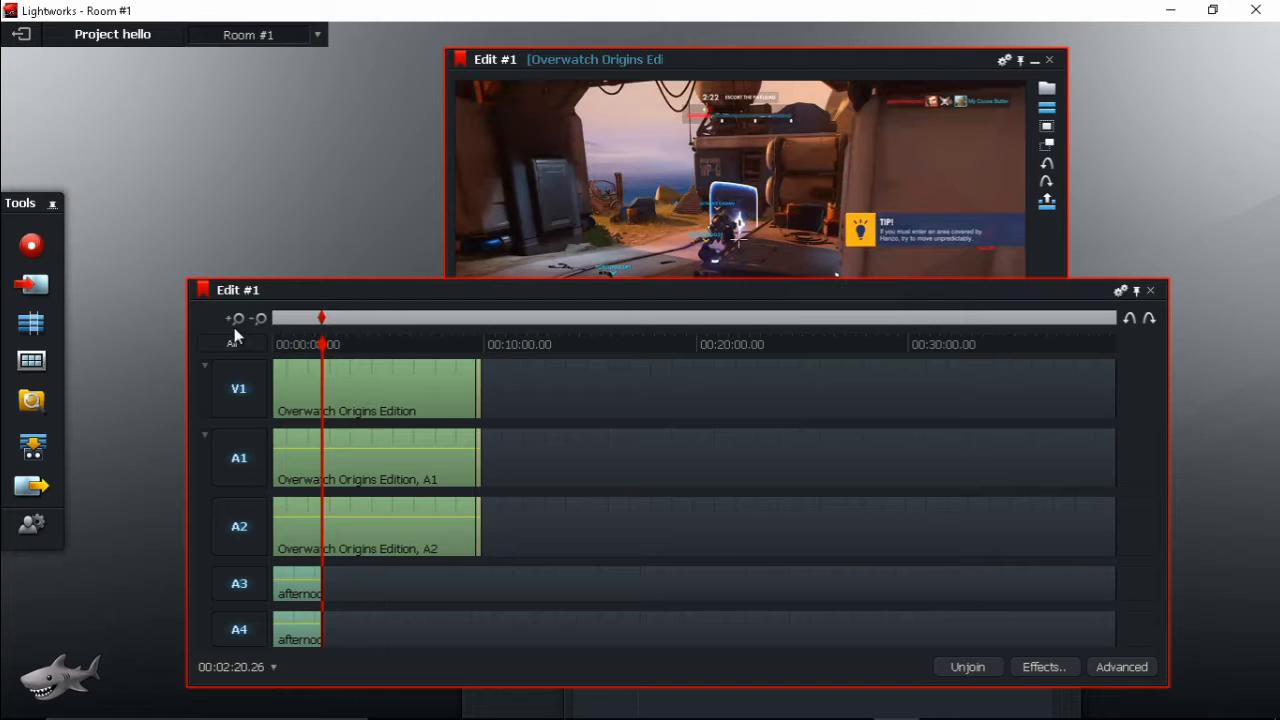
# Step: Add a short fade-out at the end of the afternoon bike rides clip on track A3
pyautogui.click(236, 320)
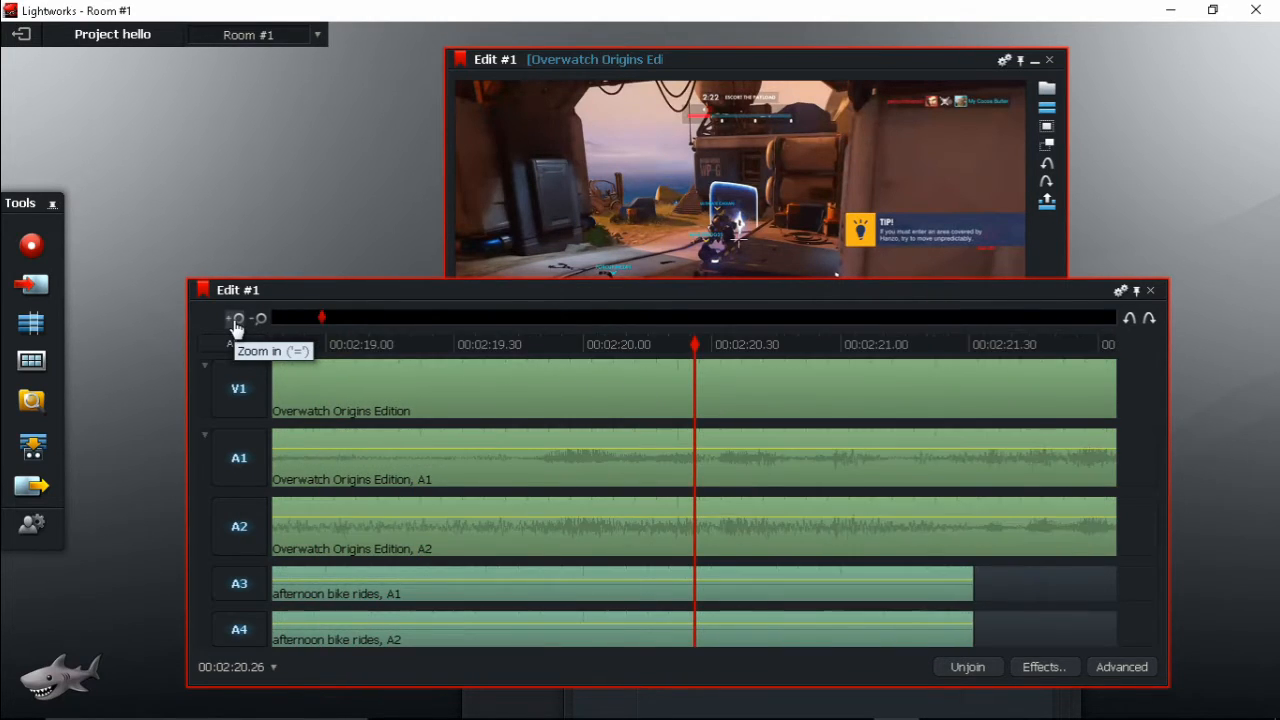
pyautogui.click(236, 321)
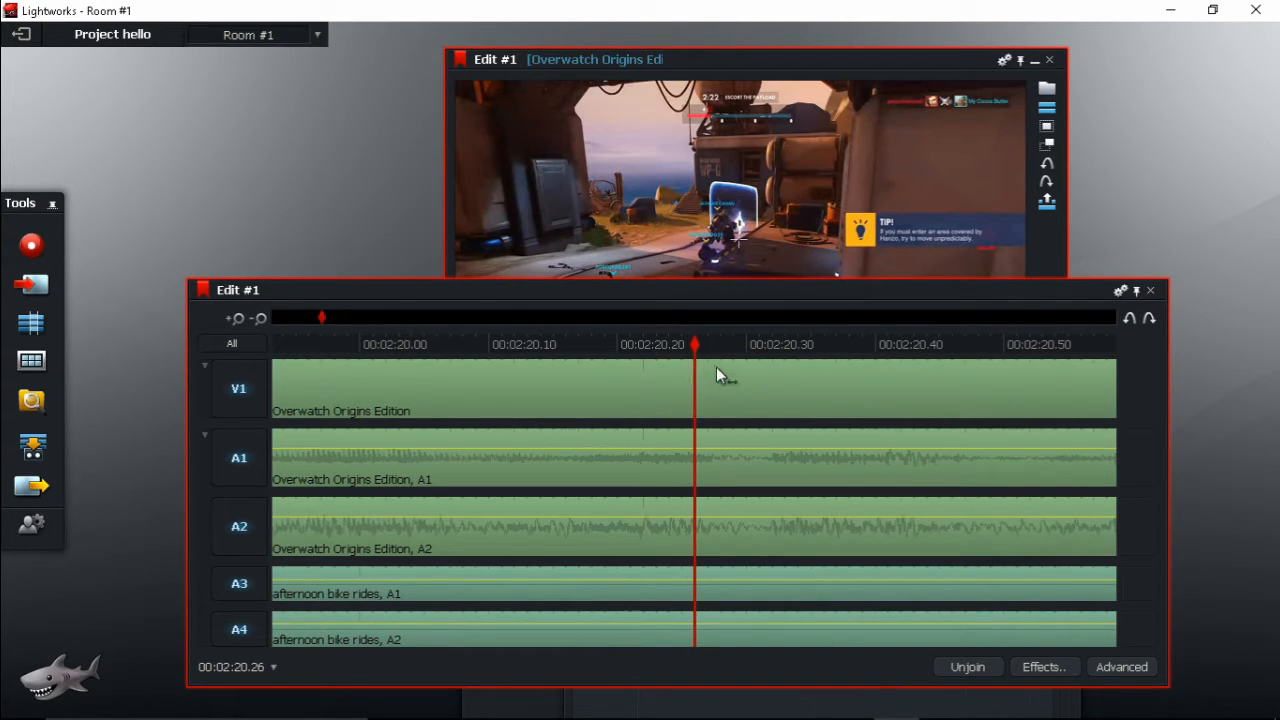
pyautogui.moveTo(695, 343); pyautogui.dragTo(1135, 344)
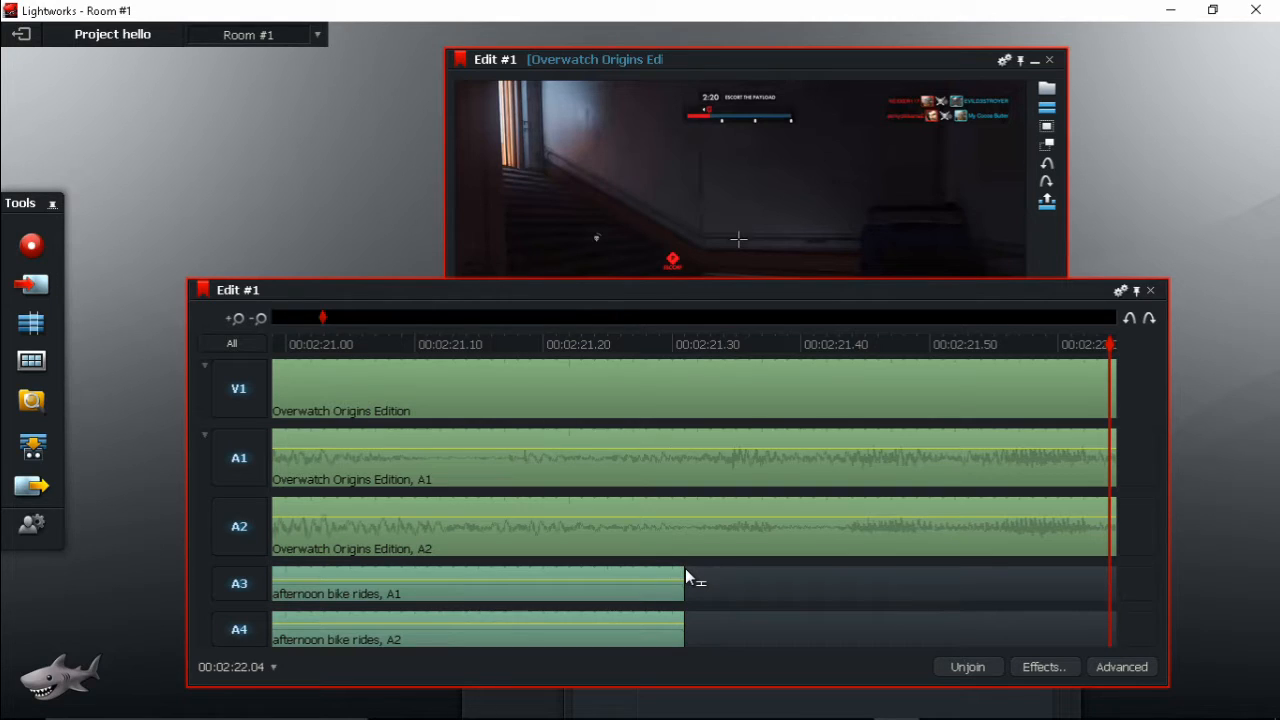
pyautogui.click(237, 319)
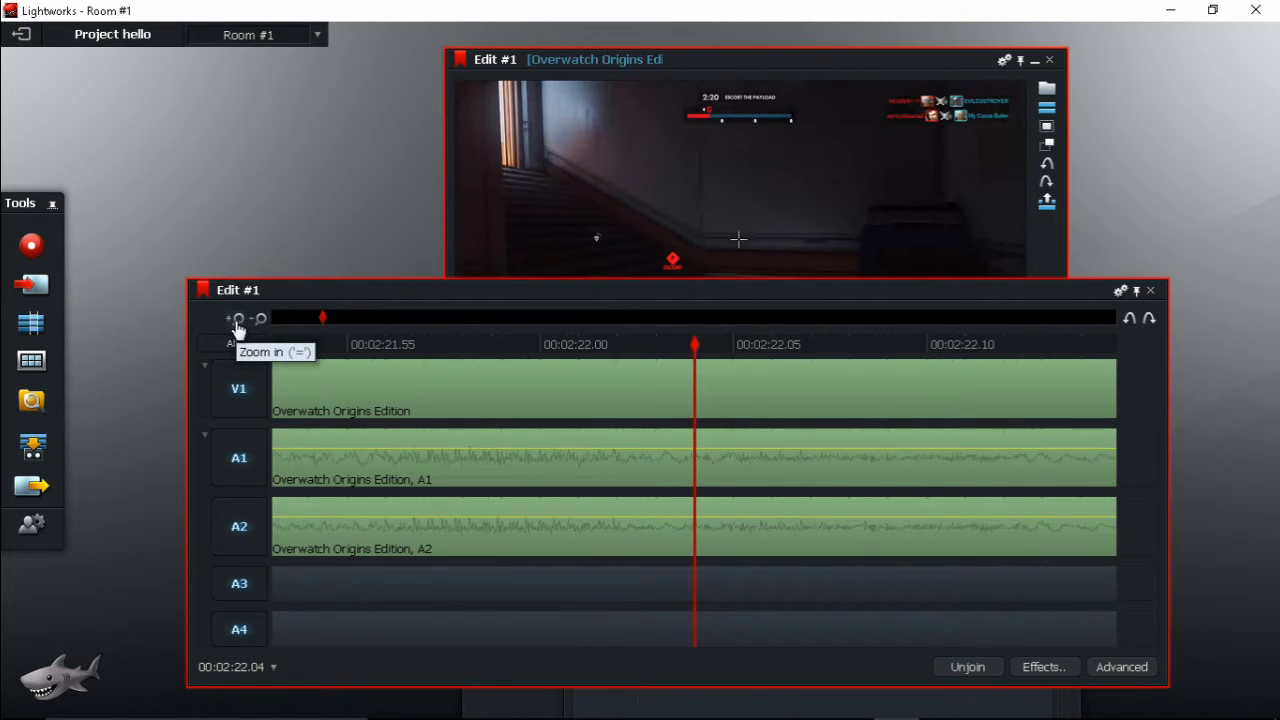
pyautogui.click(237, 321)
pyautogui.moveTo(696, 344); pyautogui.dragTo(240, 385)
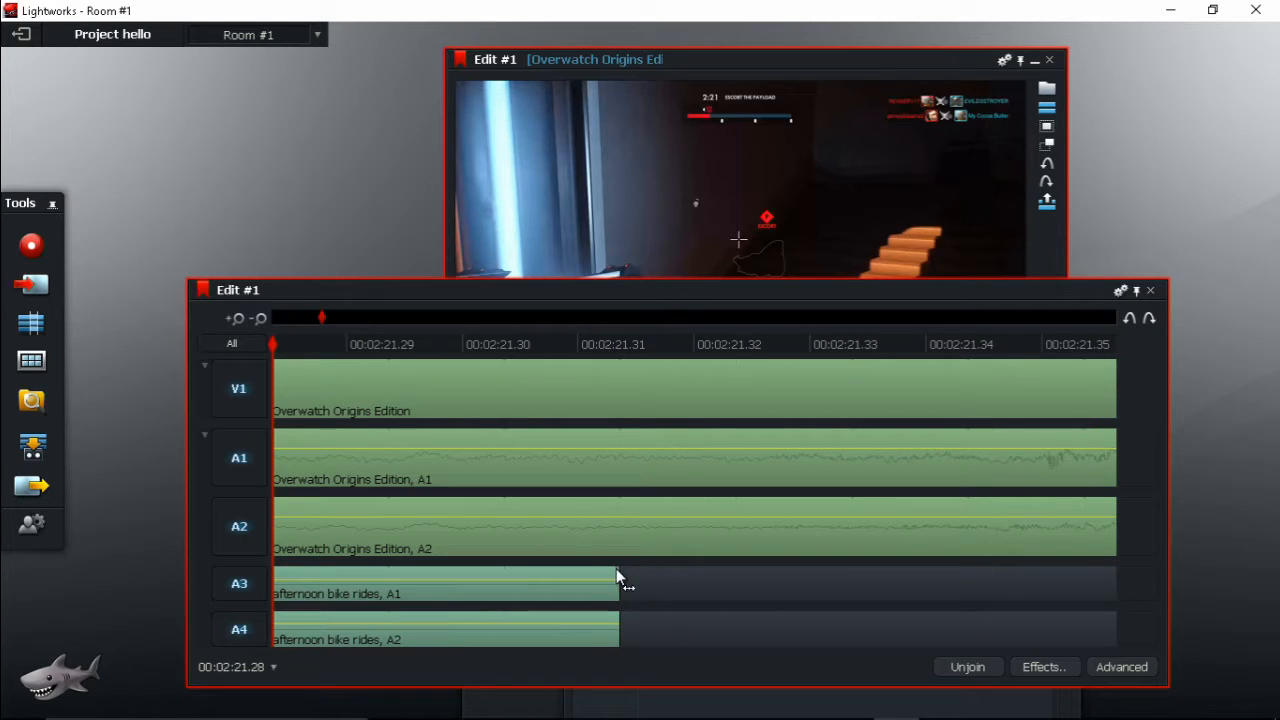
pyautogui.moveTo(618, 578); pyautogui.dragTo(432, 600)
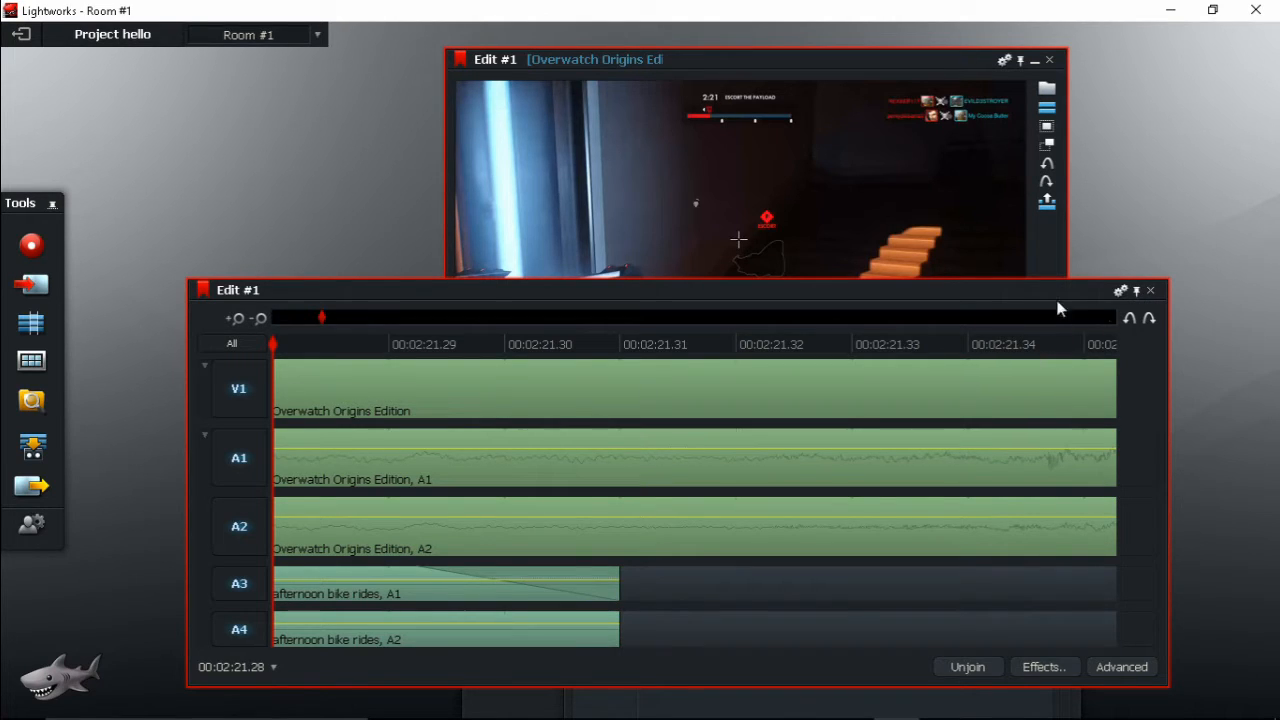
# Step: Close the timeline and viewer of Edit #1
pyautogui.moveTo(1019, 296); pyautogui.dragTo(1054, 333)
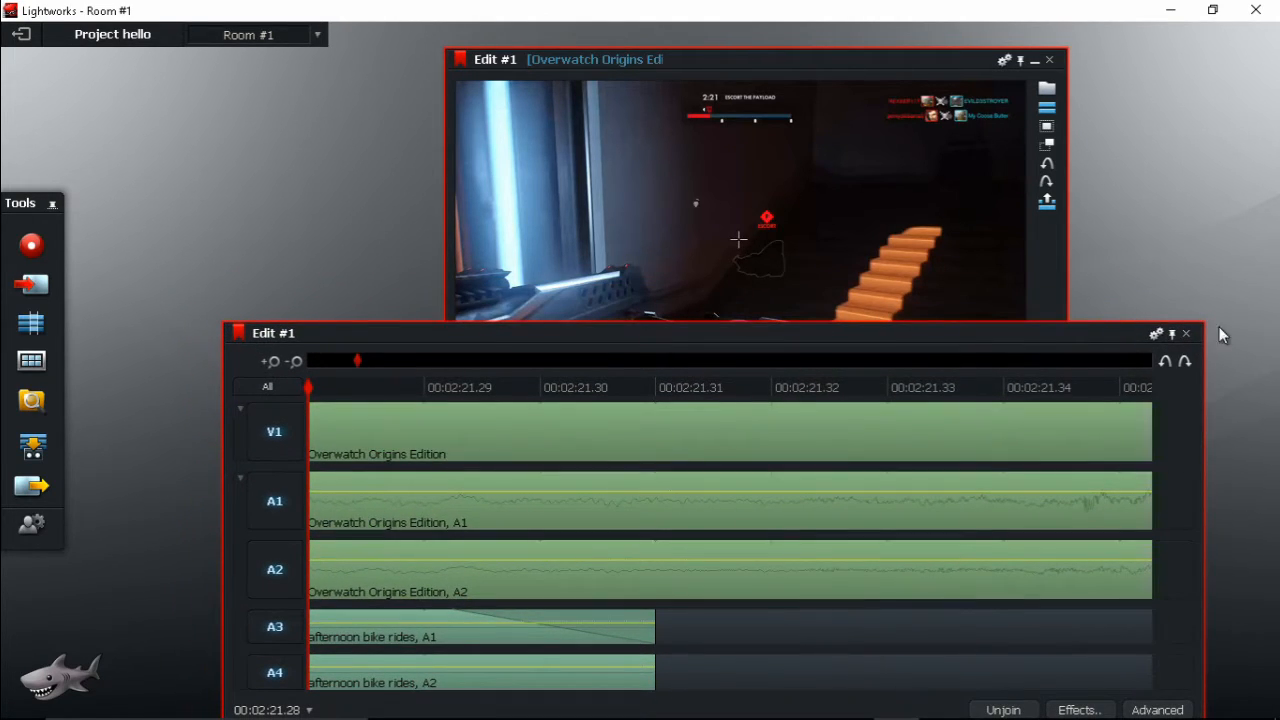
pyautogui.click(1186, 334)
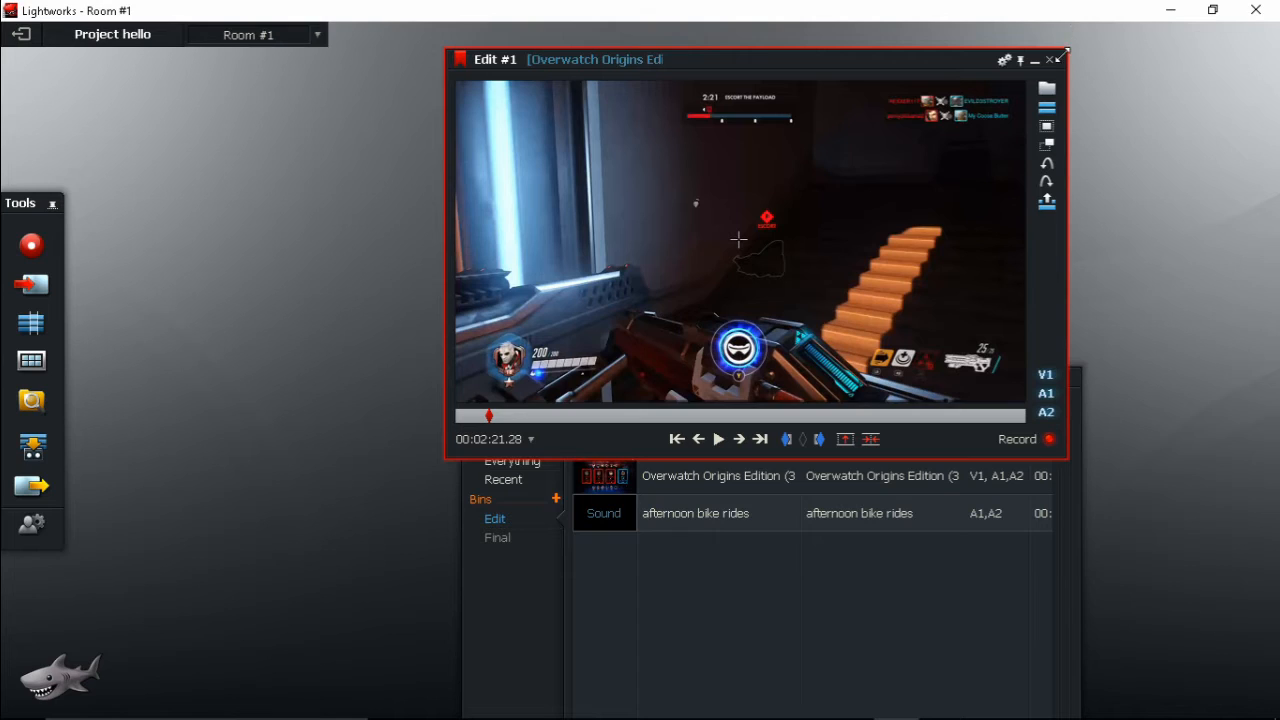
pyautogui.click(1049, 61)
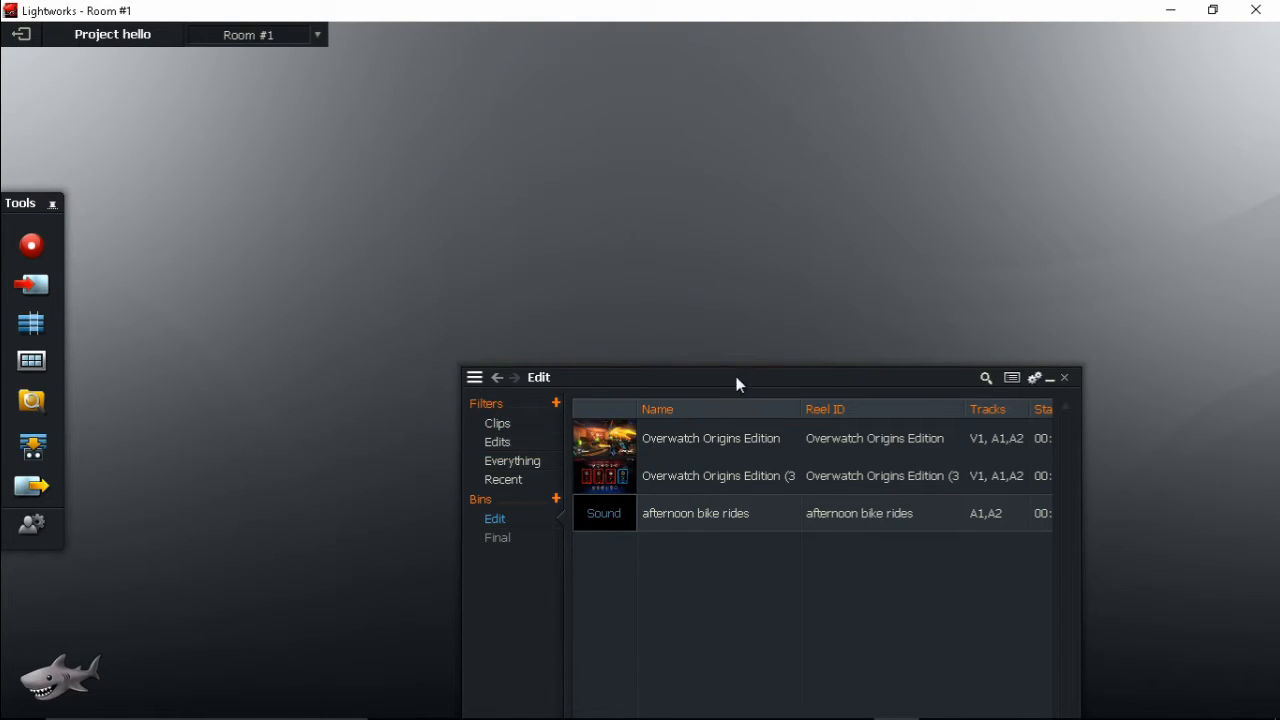
# Step: Create a new edit, insert the afternoon bike rides sound clip from the bin into it and close the bin
pyautogui.click(735, 409)
pyautogui.moveTo(752, 386); pyautogui.dragTo(696, 210)
pyautogui.click(31, 333)
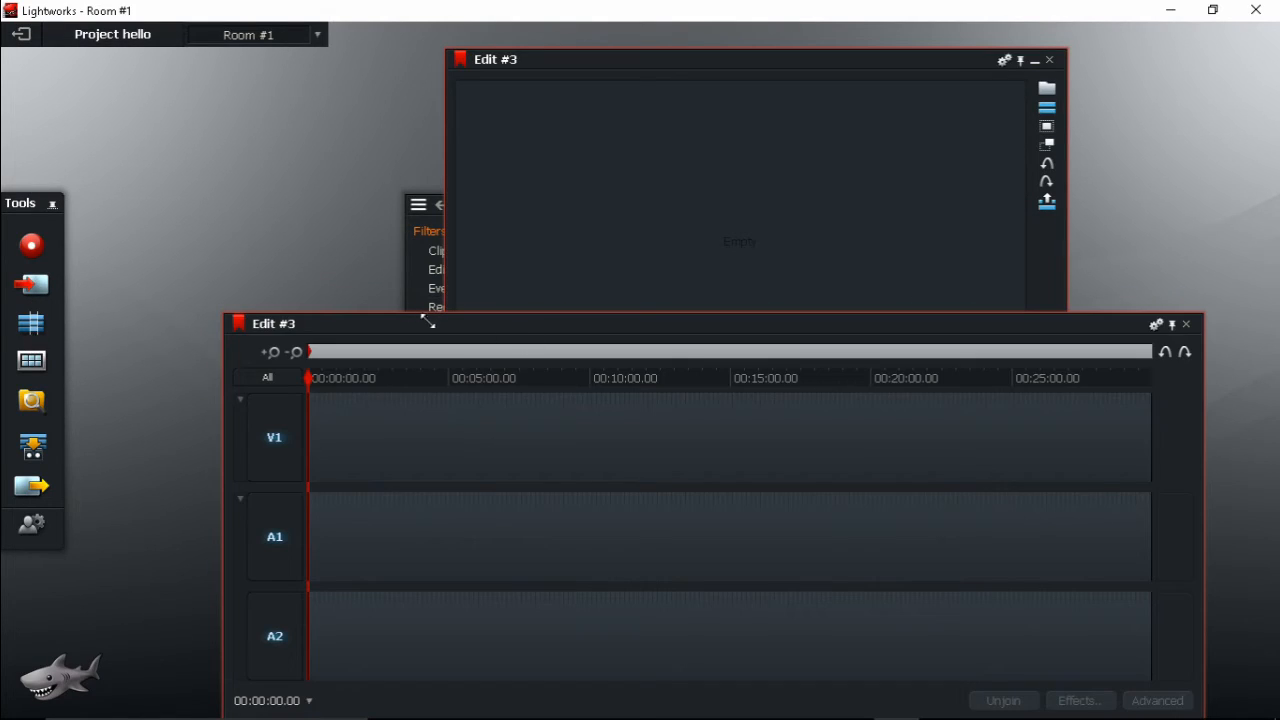
pyautogui.click(418, 278)
pyautogui.moveTo(551, 262); pyautogui.dragTo(733, 187)
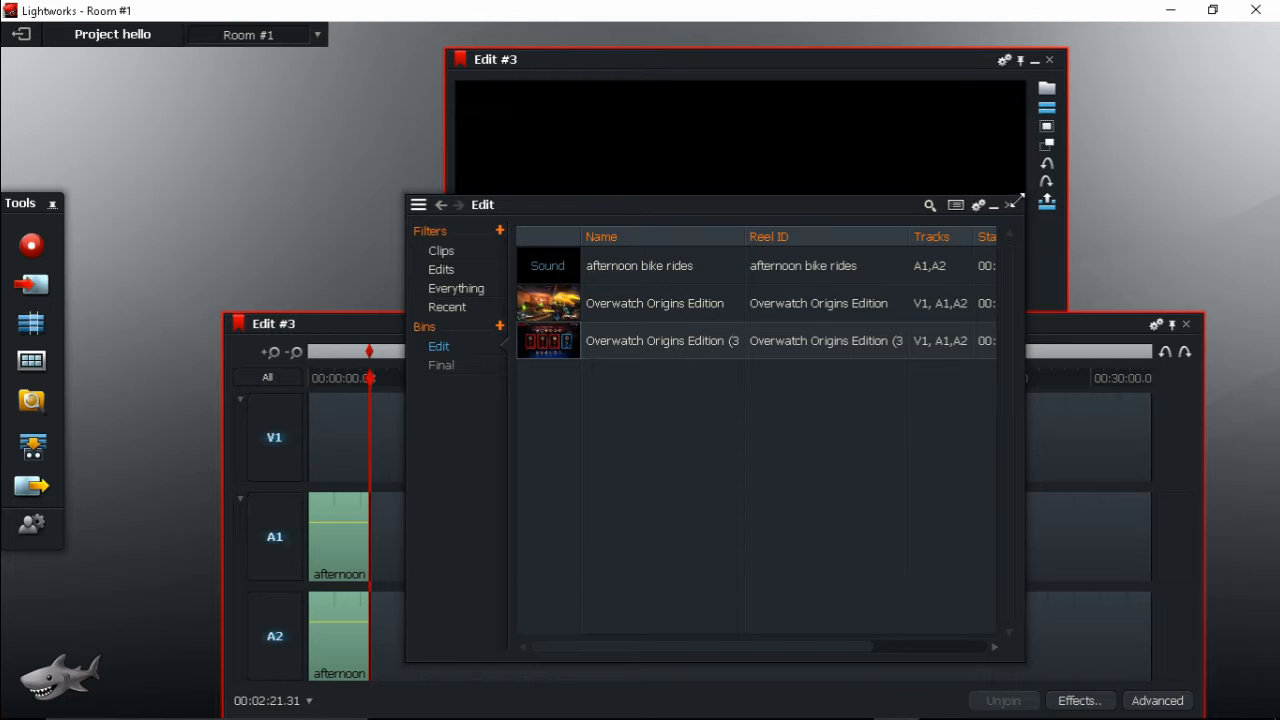
pyautogui.click(1010, 205)
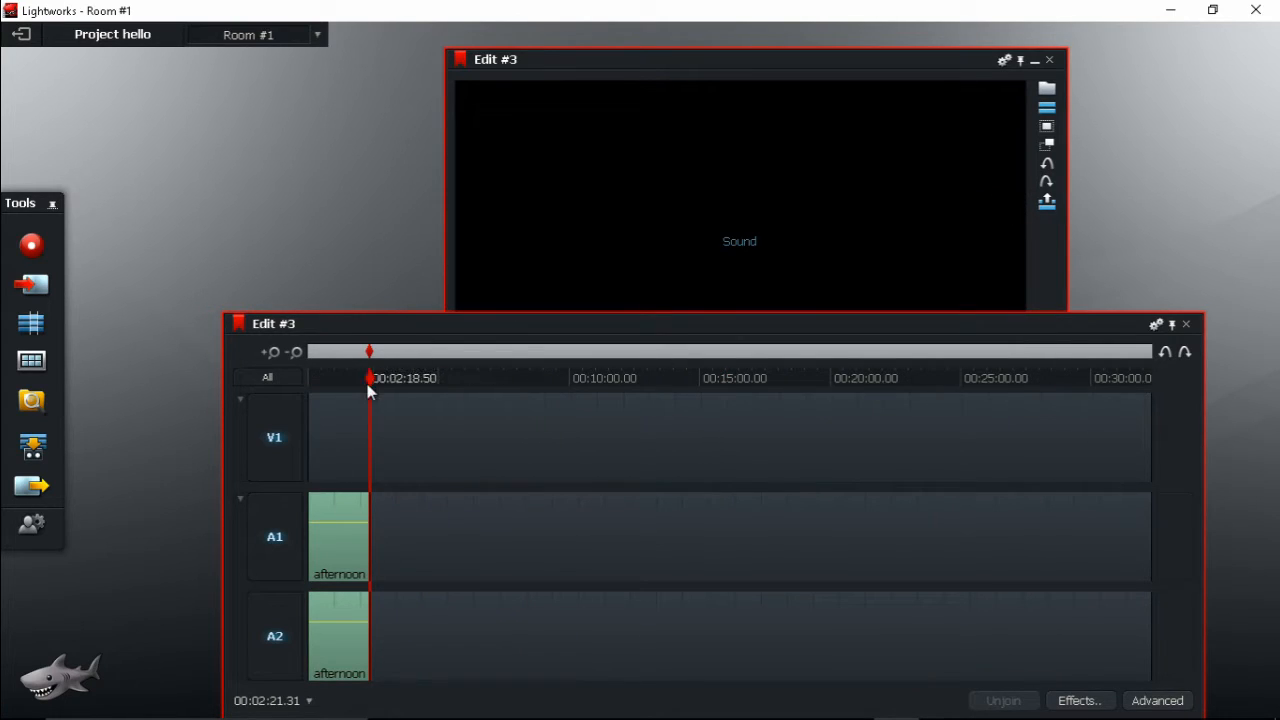
# Step: Return the playhead to the start of Edit #3, enlarge the music waveform and mark the start point
pyautogui.moveTo(373, 383); pyautogui.dragTo(294, 391)
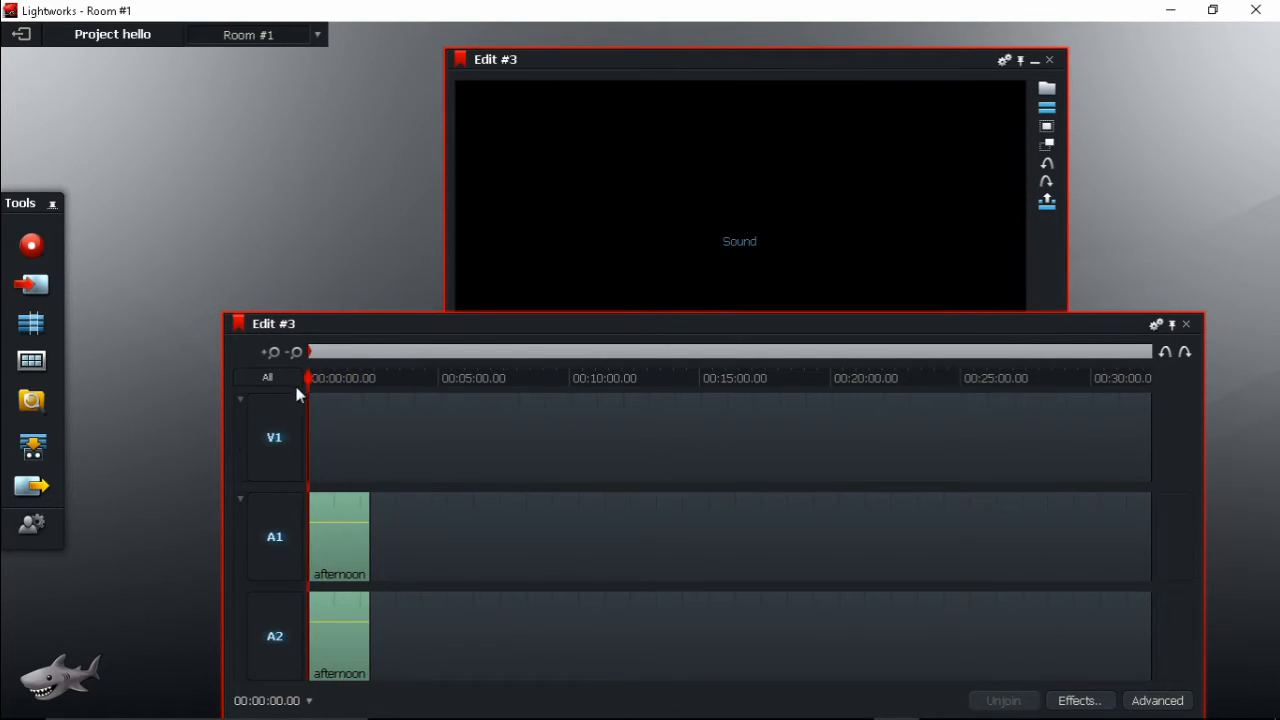
pyautogui.click(270, 358)
pyautogui.click(270, 352)
pyautogui.click(270, 352)
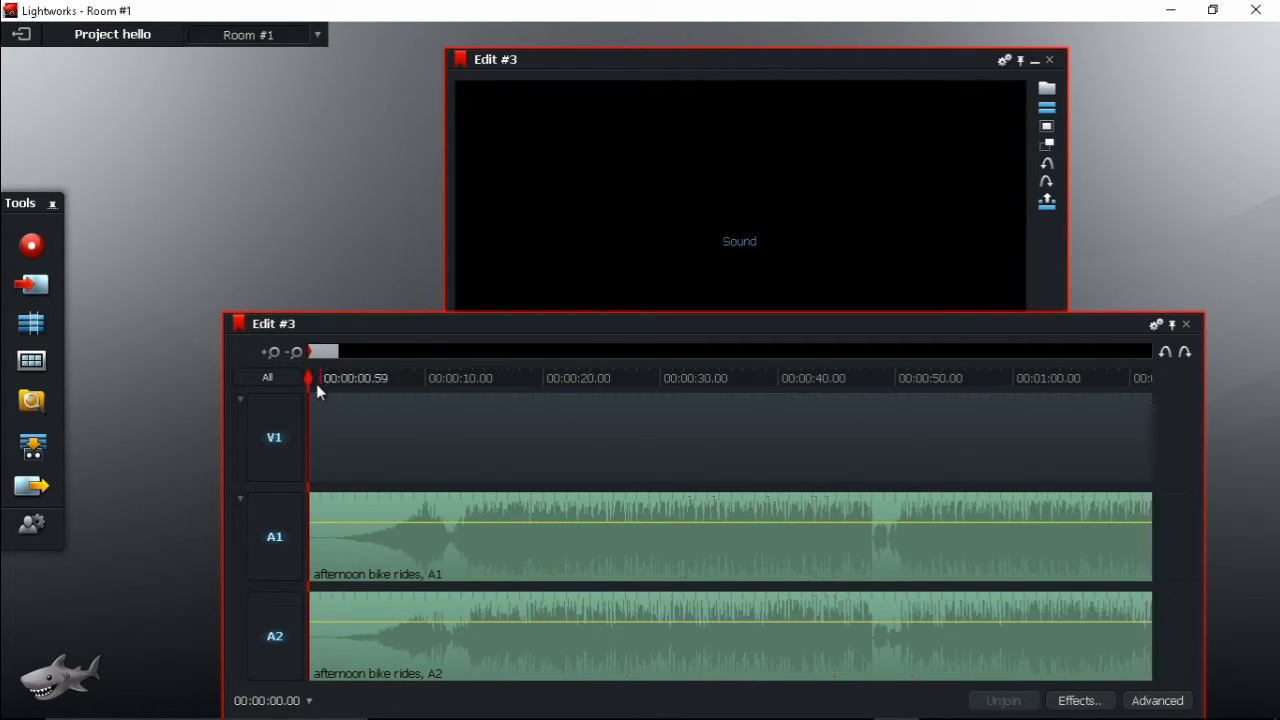
pyautogui.moveTo(317, 385); pyautogui.dragTo(307, 372)
pyautogui.moveTo(947, 300)
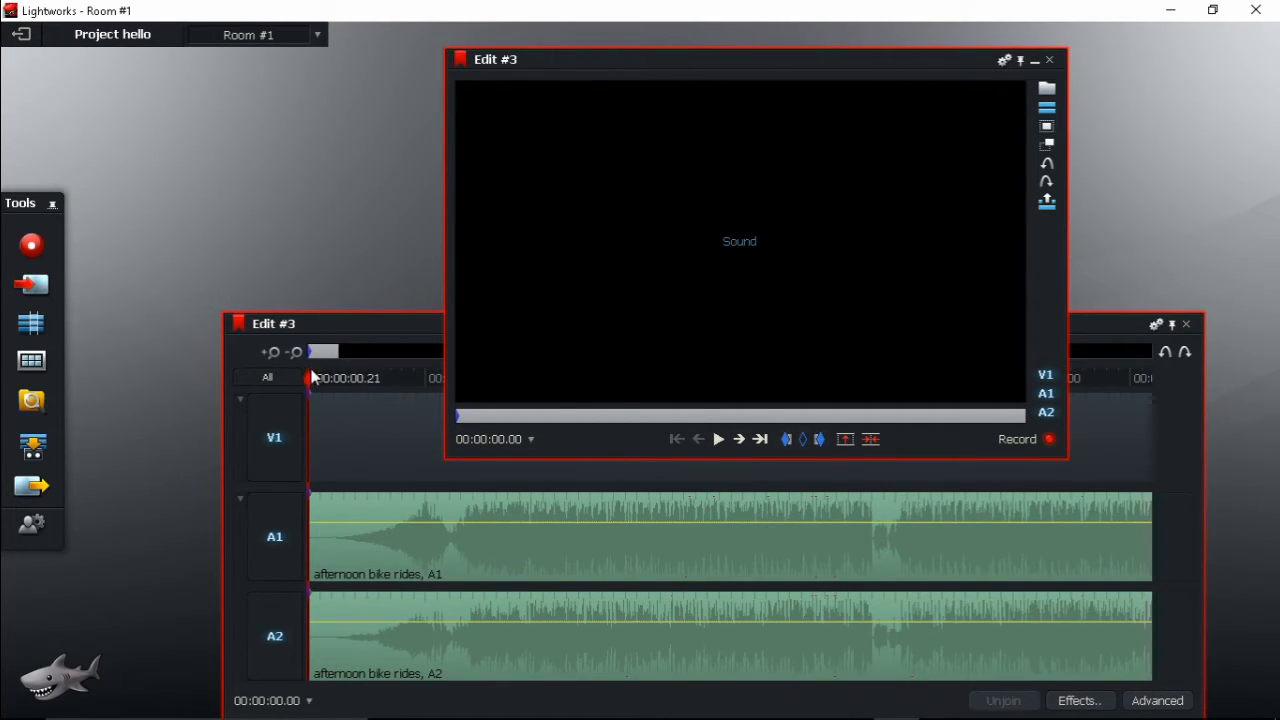
# Step: Mark the music at 00:00:08.32, where the quiet intro ends, and delete the marked section
pyautogui.moveTo(306, 377); pyautogui.dragTo(408, 390)
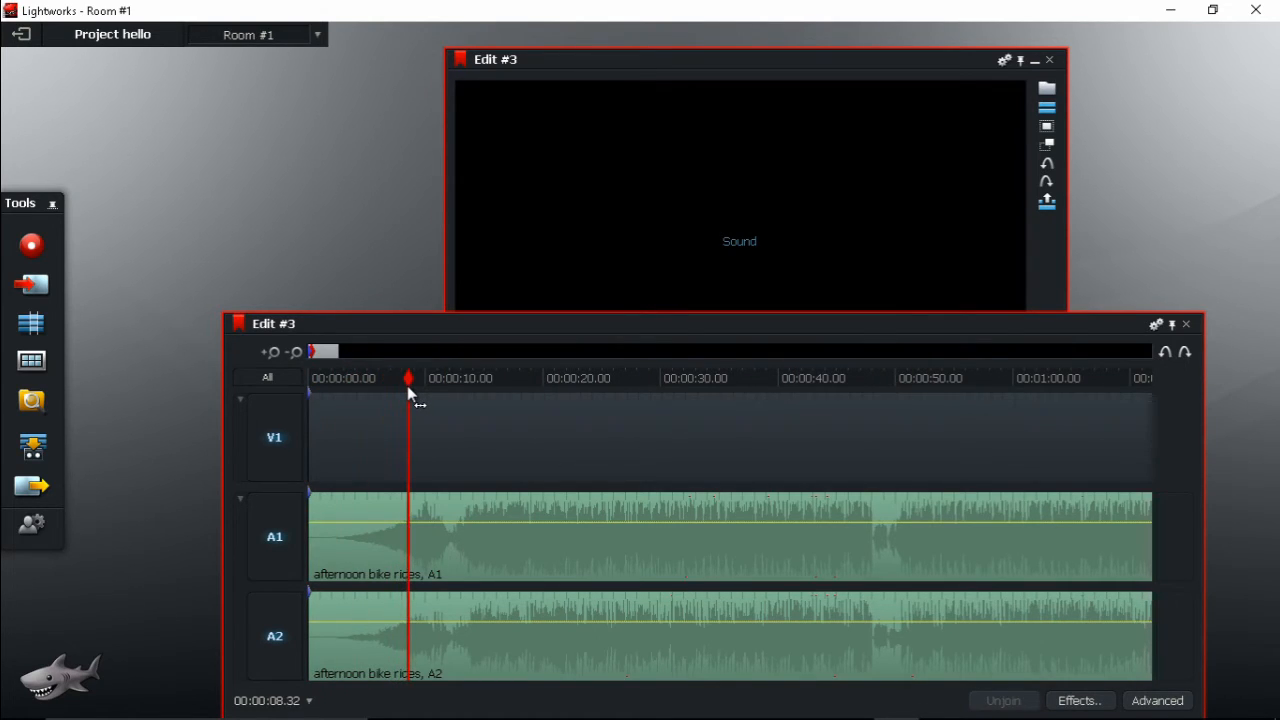
pyautogui.click(1045, 265)
pyautogui.click(821, 440)
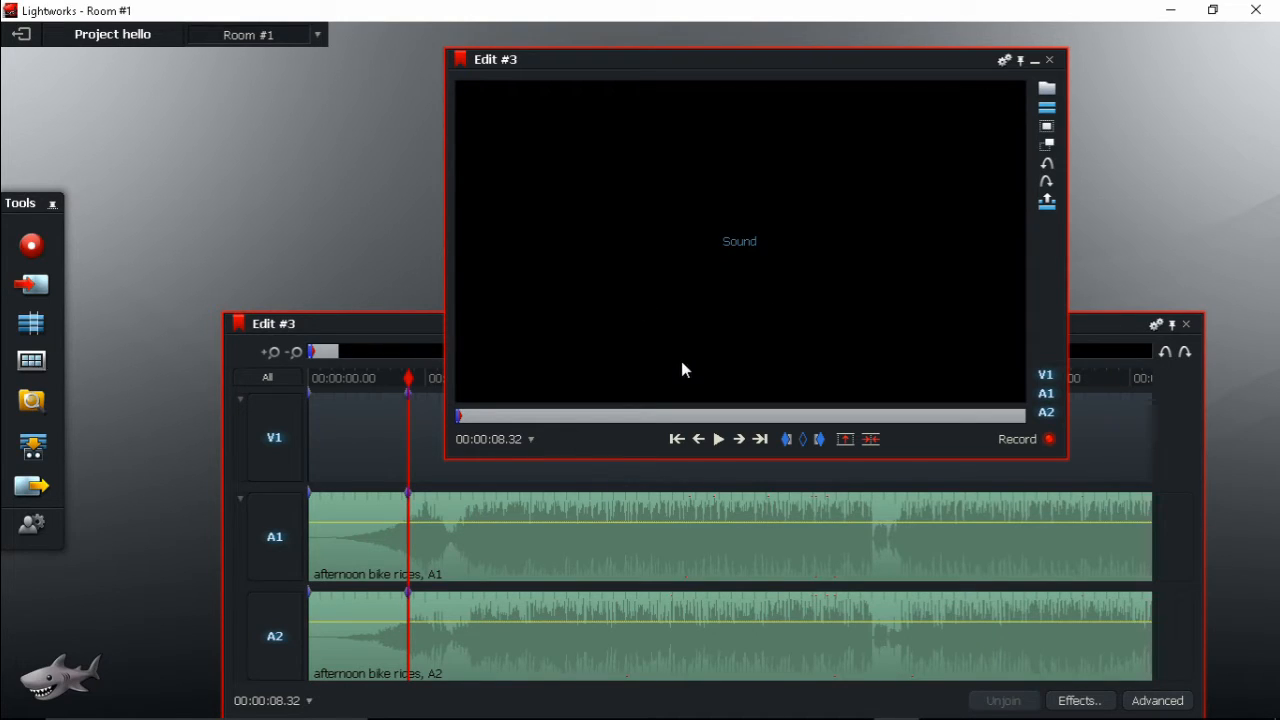
pyautogui.click(871, 441)
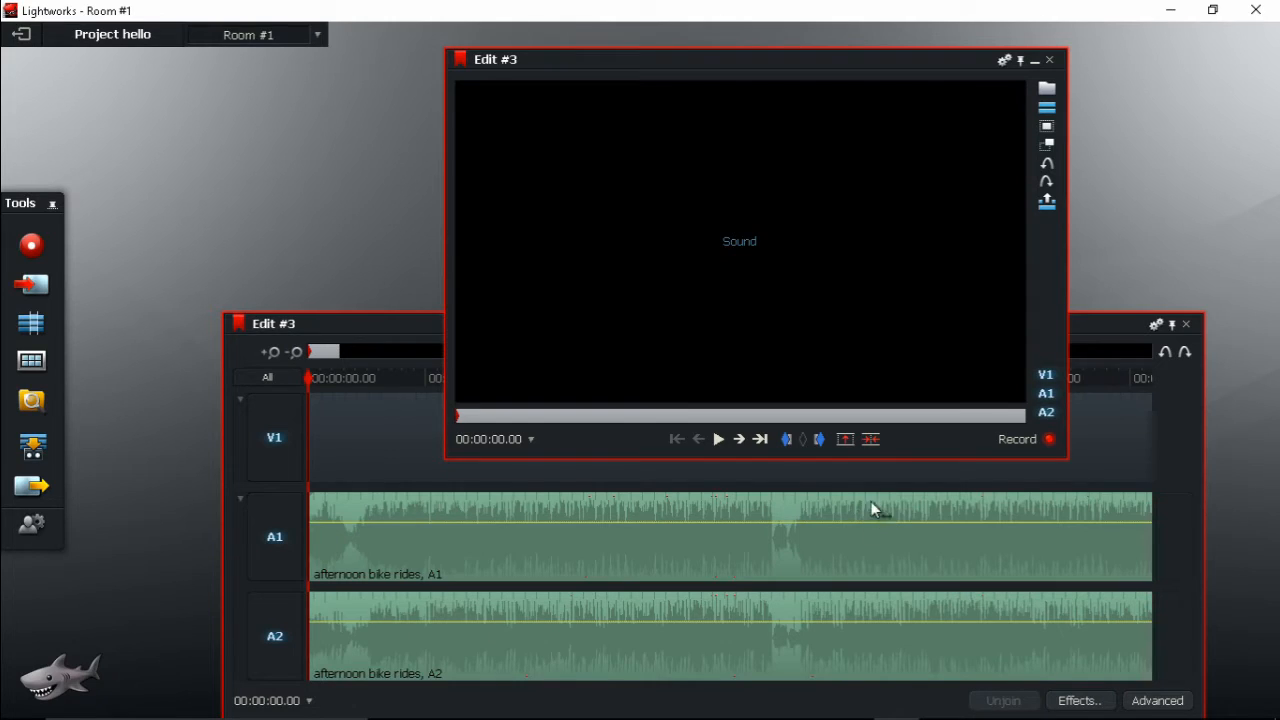
# Step: Play back the start of the trimmed music in Edit #3 and move its timeline window up slightly
pyautogui.click(718, 439)
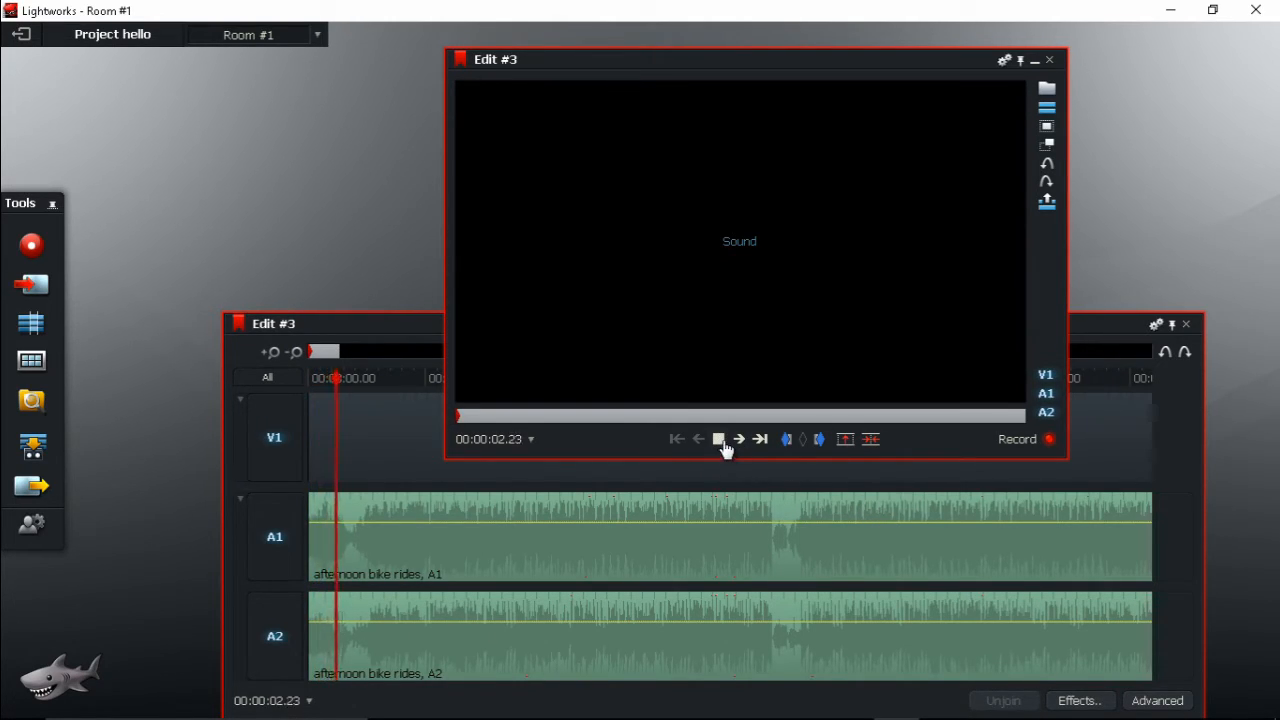
pyautogui.click(719, 440)
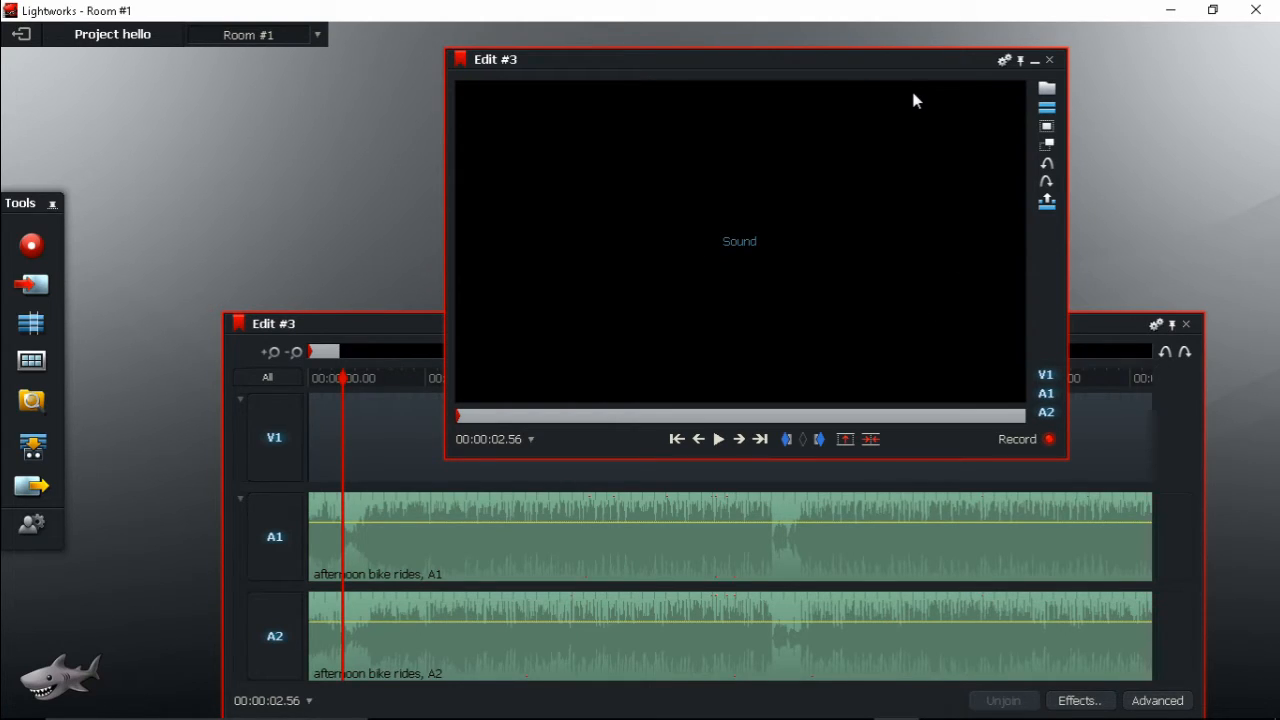
pyautogui.click(336, 328)
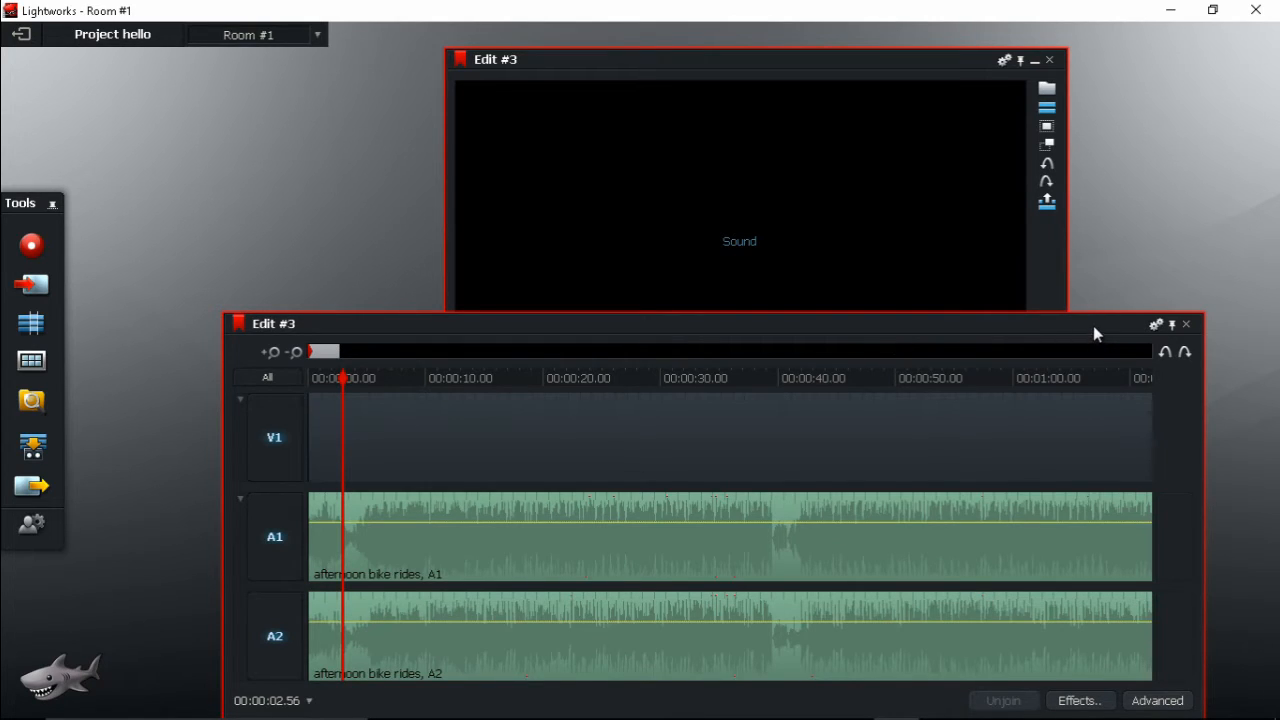
pyautogui.moveTo(1093, 327); pyautogui.dragTo(1086, 331)
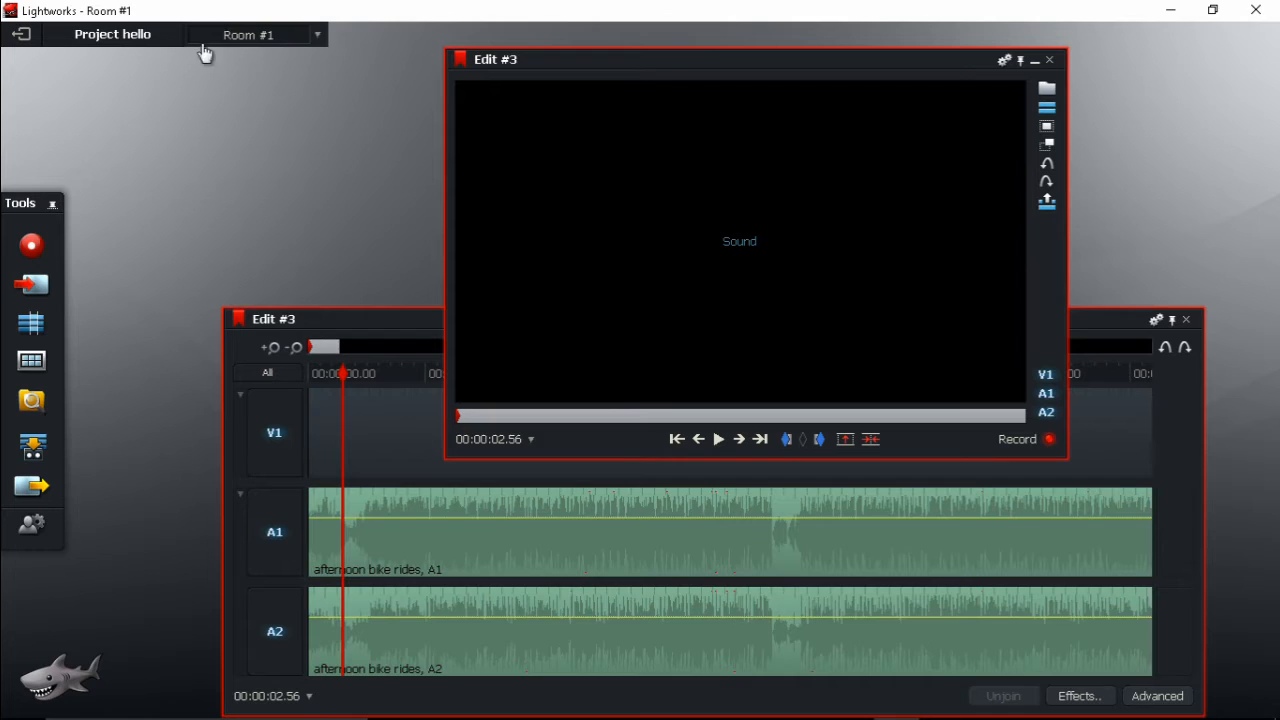
# Step: Minimise the Edit #3 viewer and reopen Edit #1 from the project's recent items
pyautogui.click(318, 36)
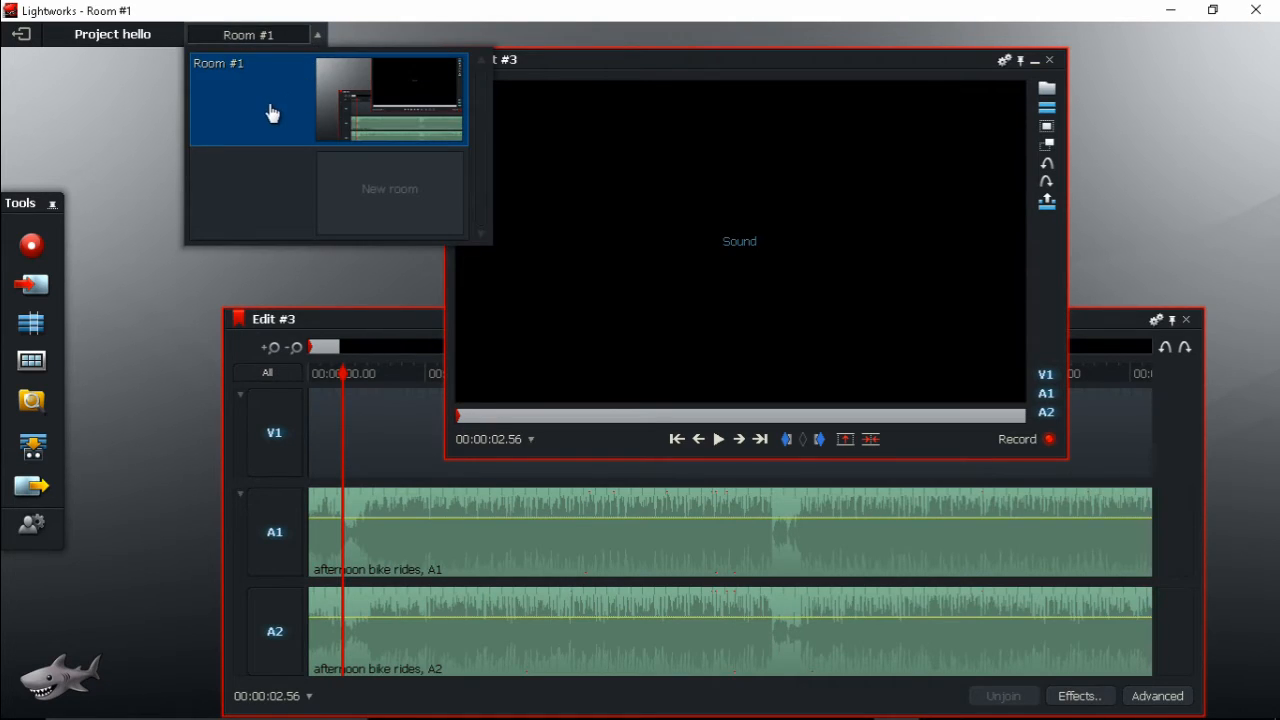
pyautogui.click(1042, 66)
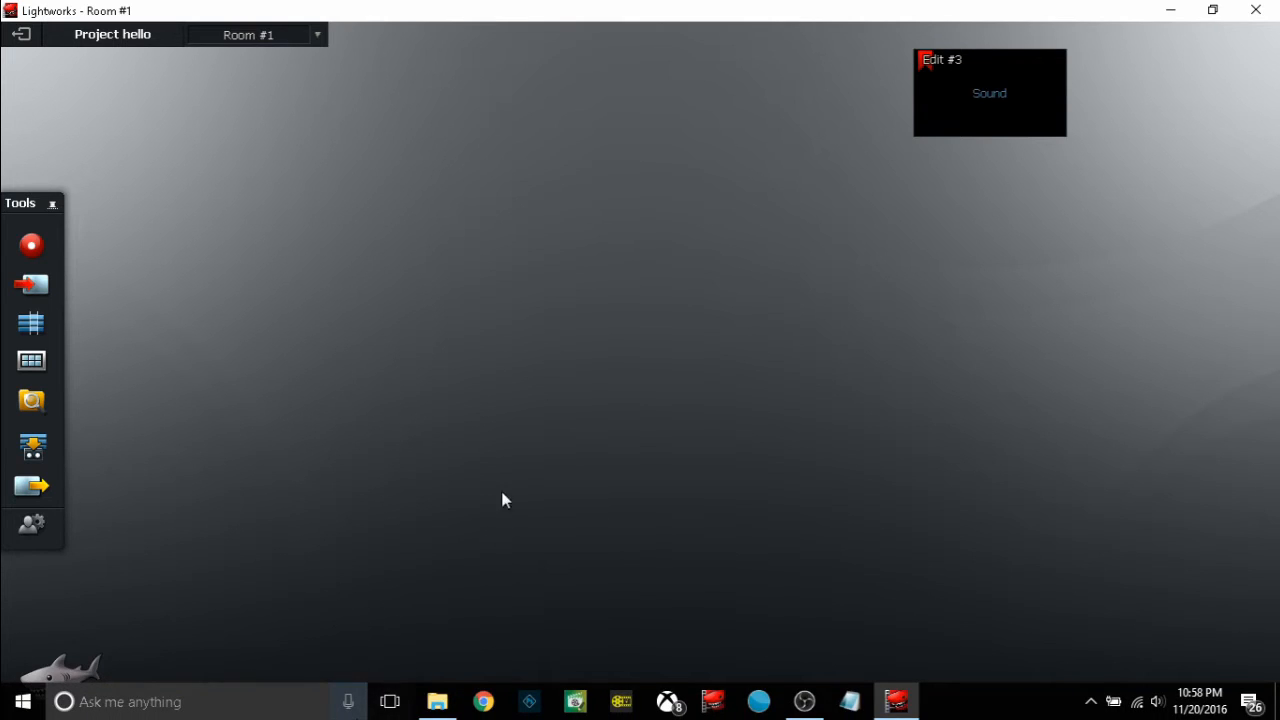
pyautogui.click(45, 370)
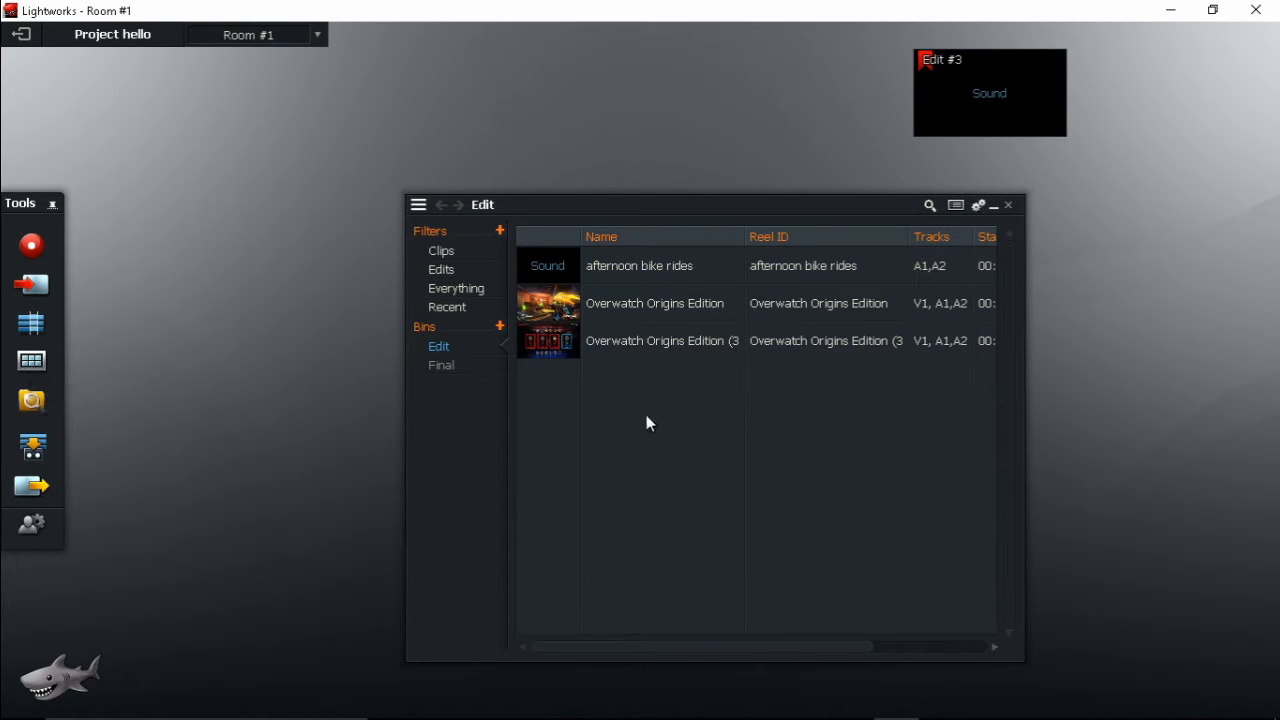
pyautogui.click(443, 349)
pyautogui.click(442, 365)
pyautogui.click(443, 348)
pyautogui.click(466, 310)
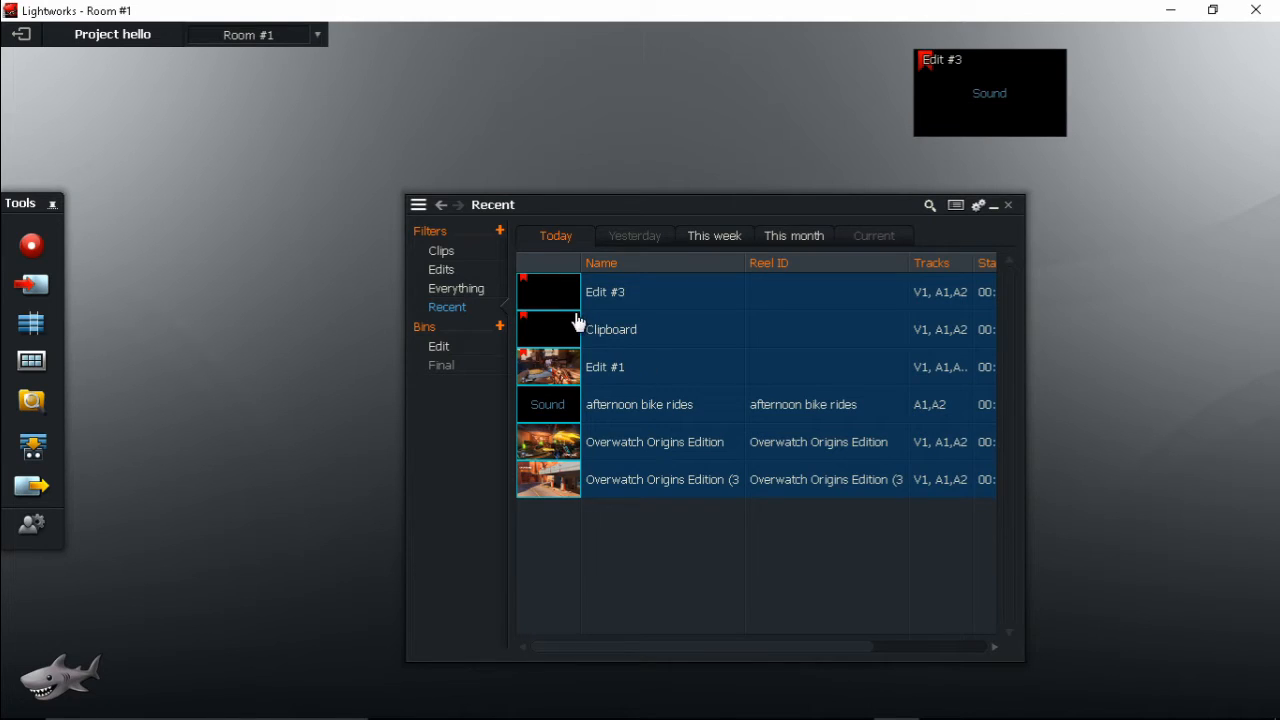
pyautogui.click(562, 368)
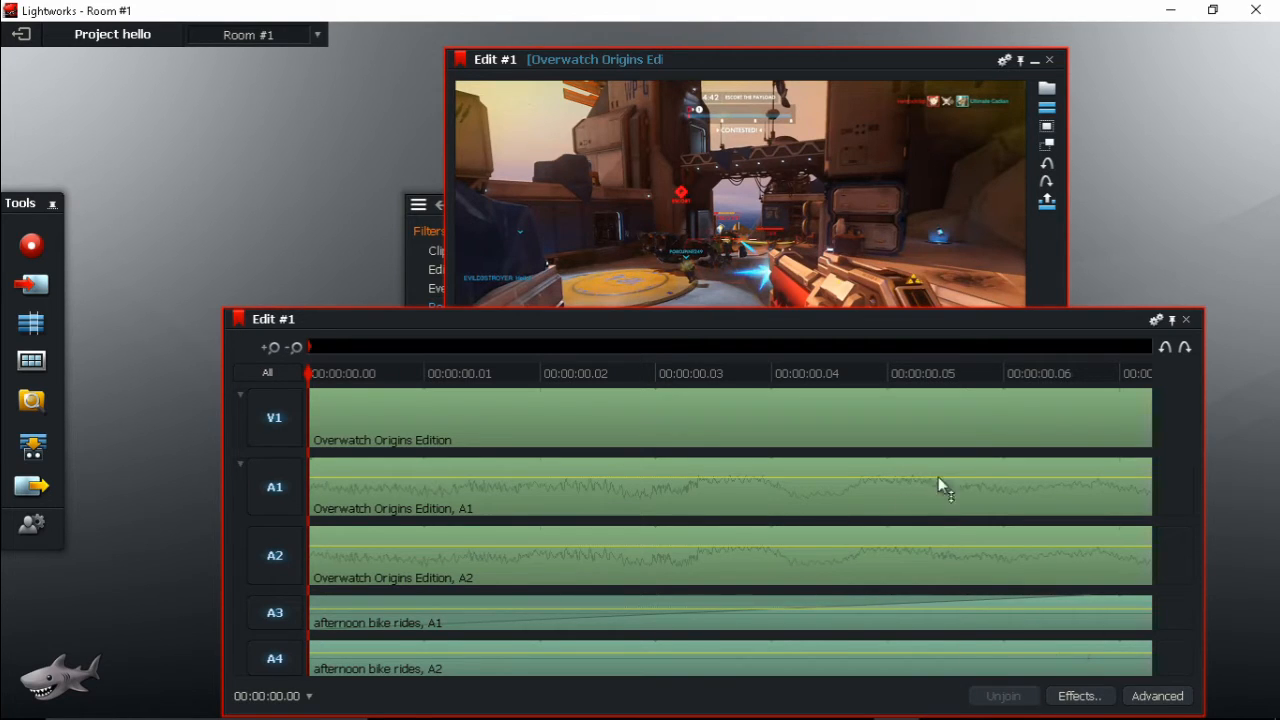
# Step: Add a Titles effect to the current clip of Edit #1 and move its text to the lower-left part of the picture
pyautogui.click(1056, 300)
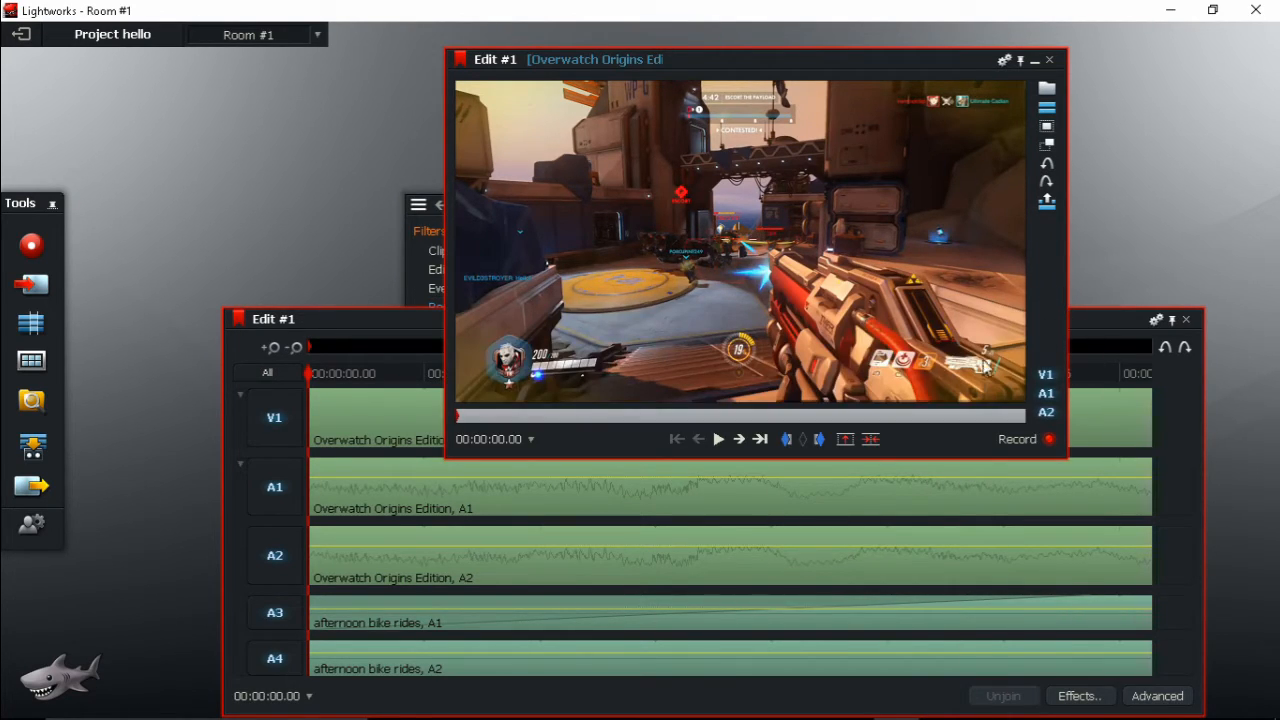
pyautogui.click(1120, 322)
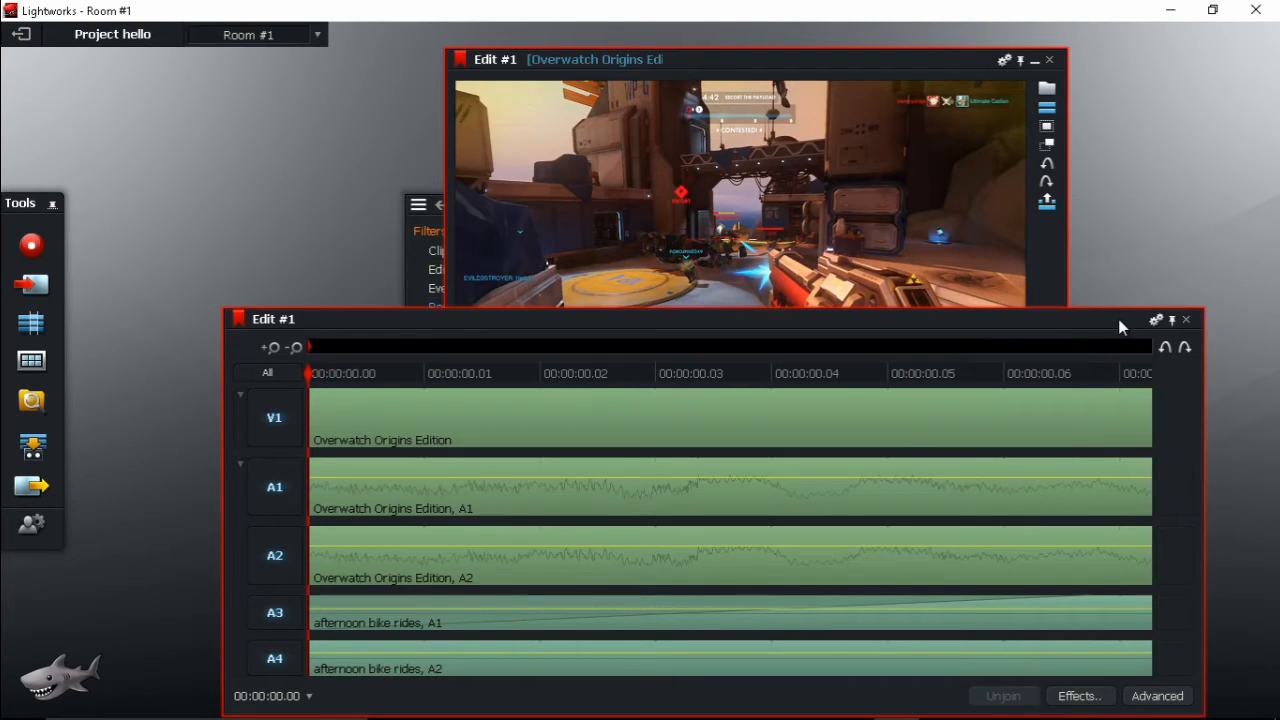
pyautogui.click(1080, 697)
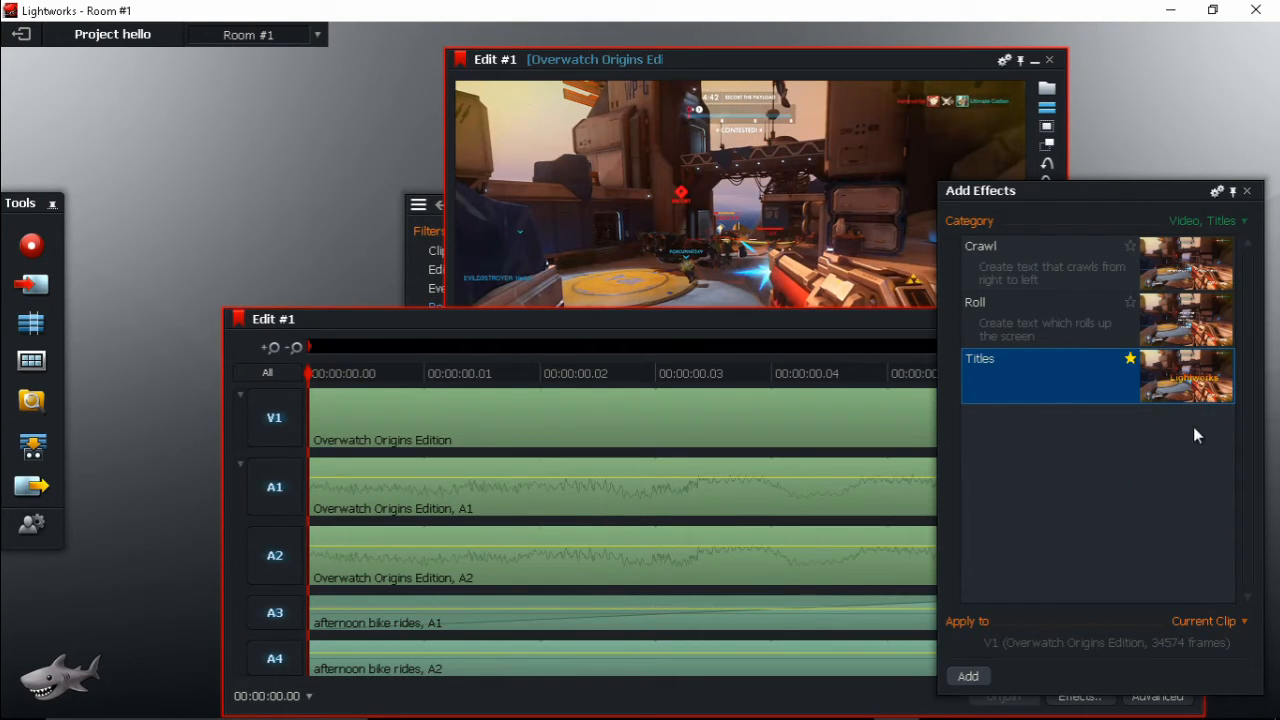
pyautogui.doubleClick(1174, 375)
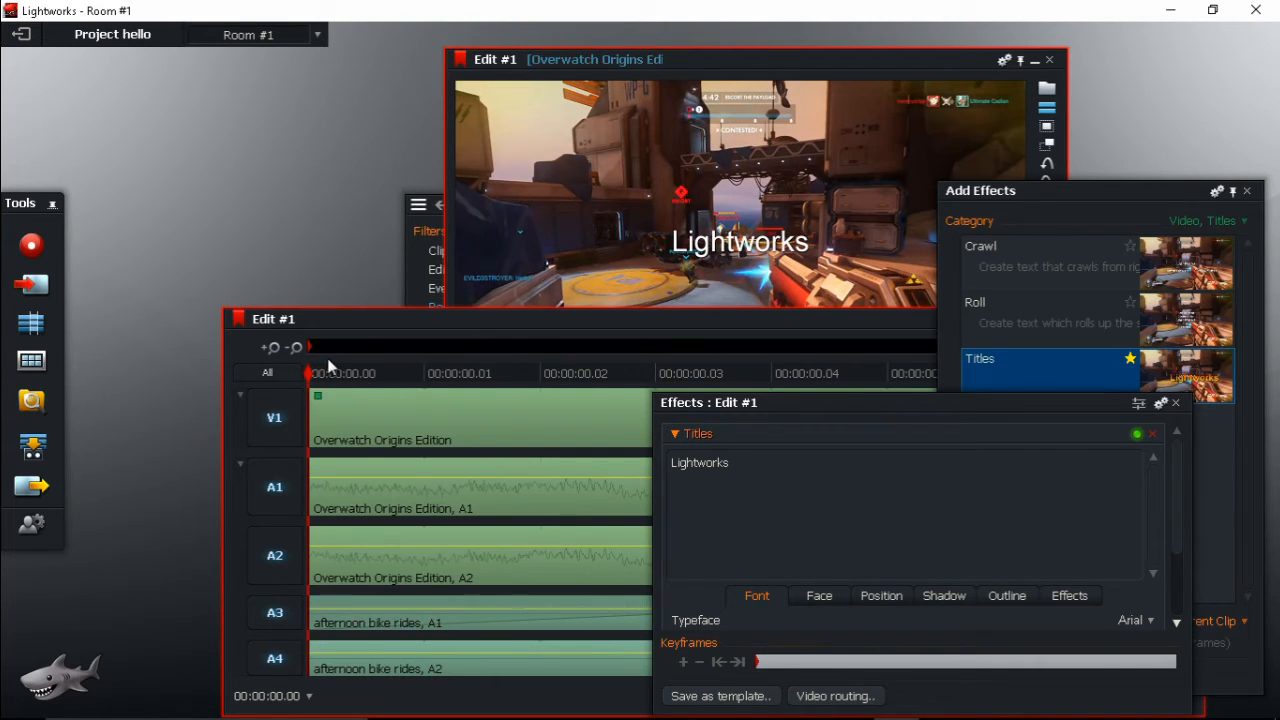
pyautogui.moveTo(745, 263); pyautogui.dragTo(652, 331)
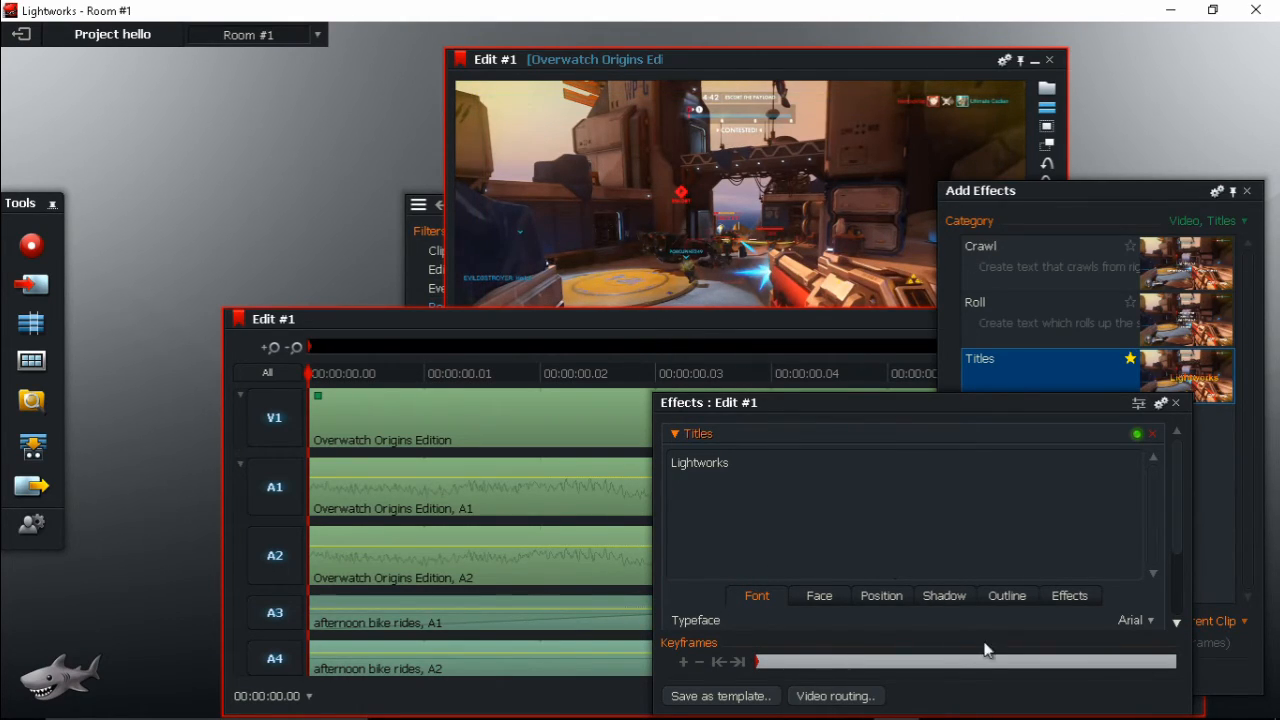
# Step: Check the title in the viewer at 00:00:06.24 and move the playhead to the end of the music clip
pyautogui.click(760, 664)
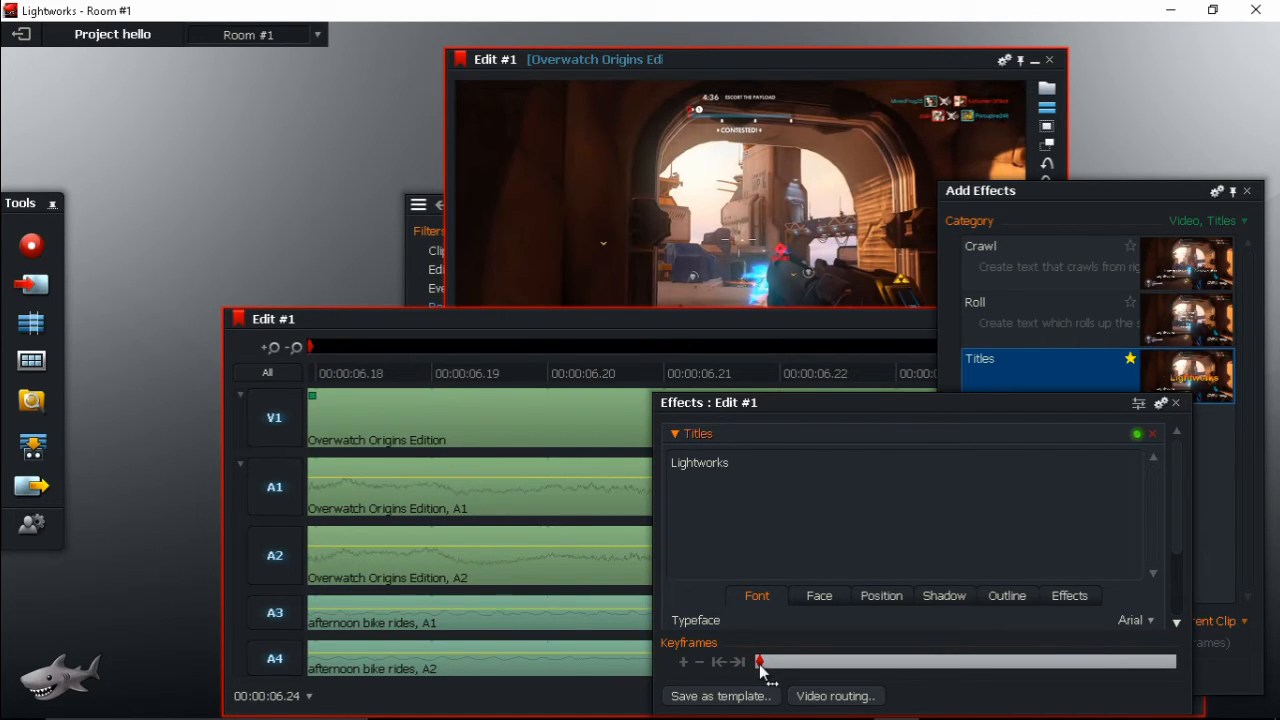
pyautogui.moveTo(955, 50); pyautogui.dragTo(924, 65)
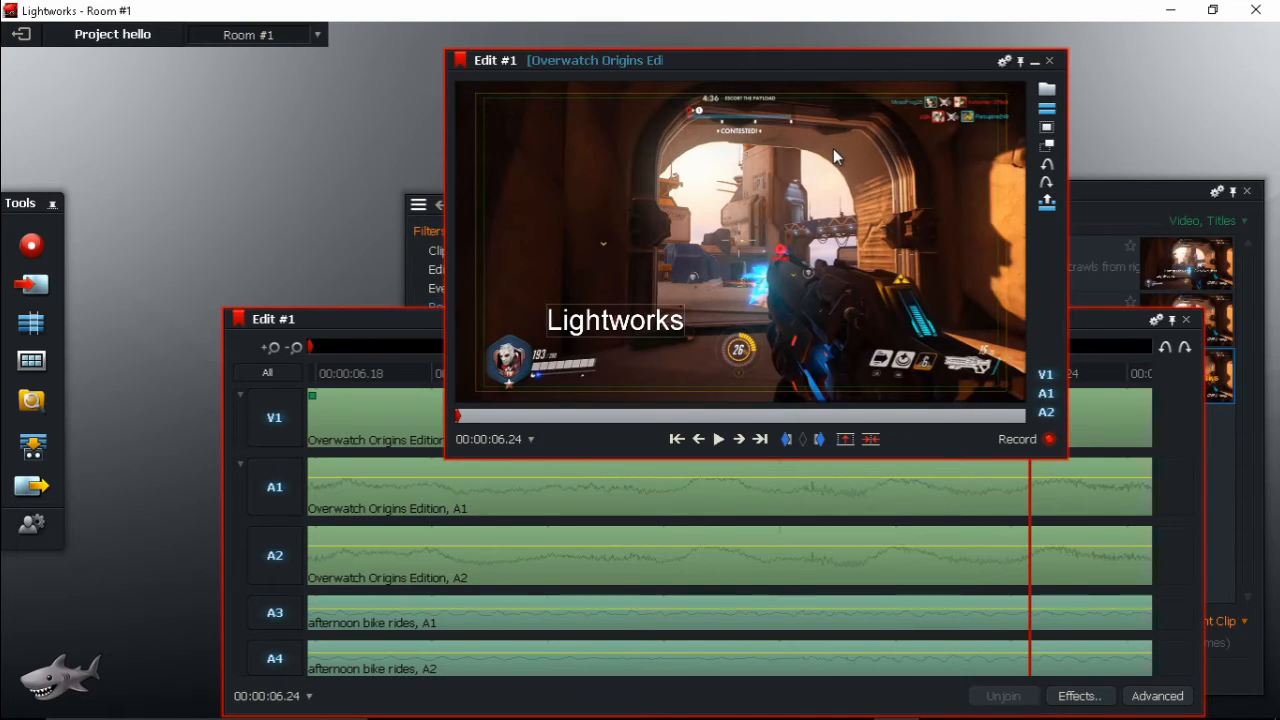
pyautogui.click(1250, 559)
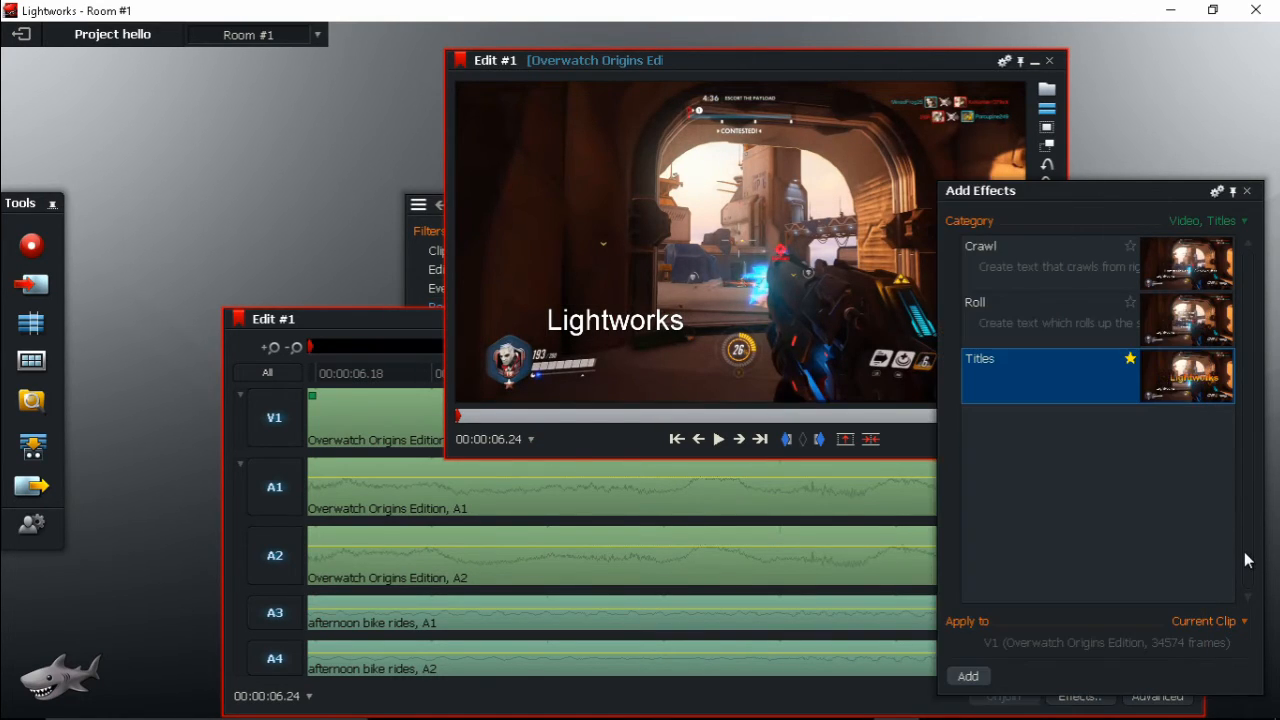
pyautogui.click(846, 706)
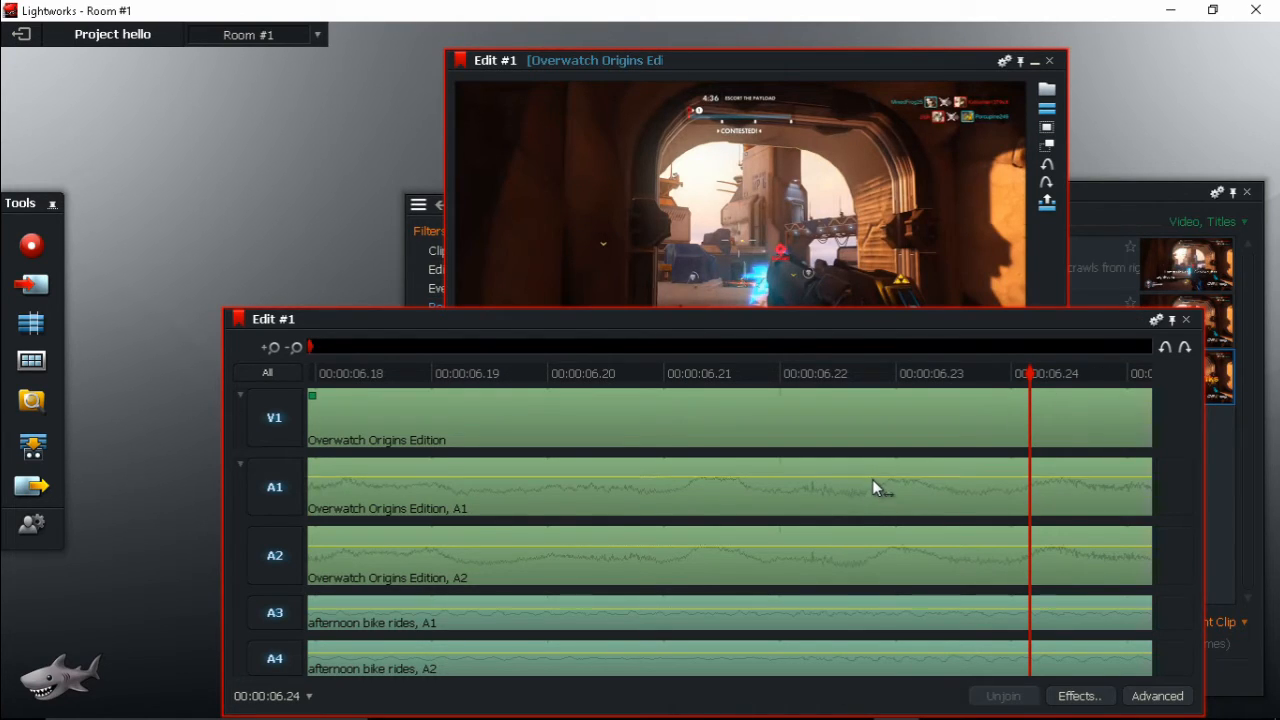
pyautogui.press('s')
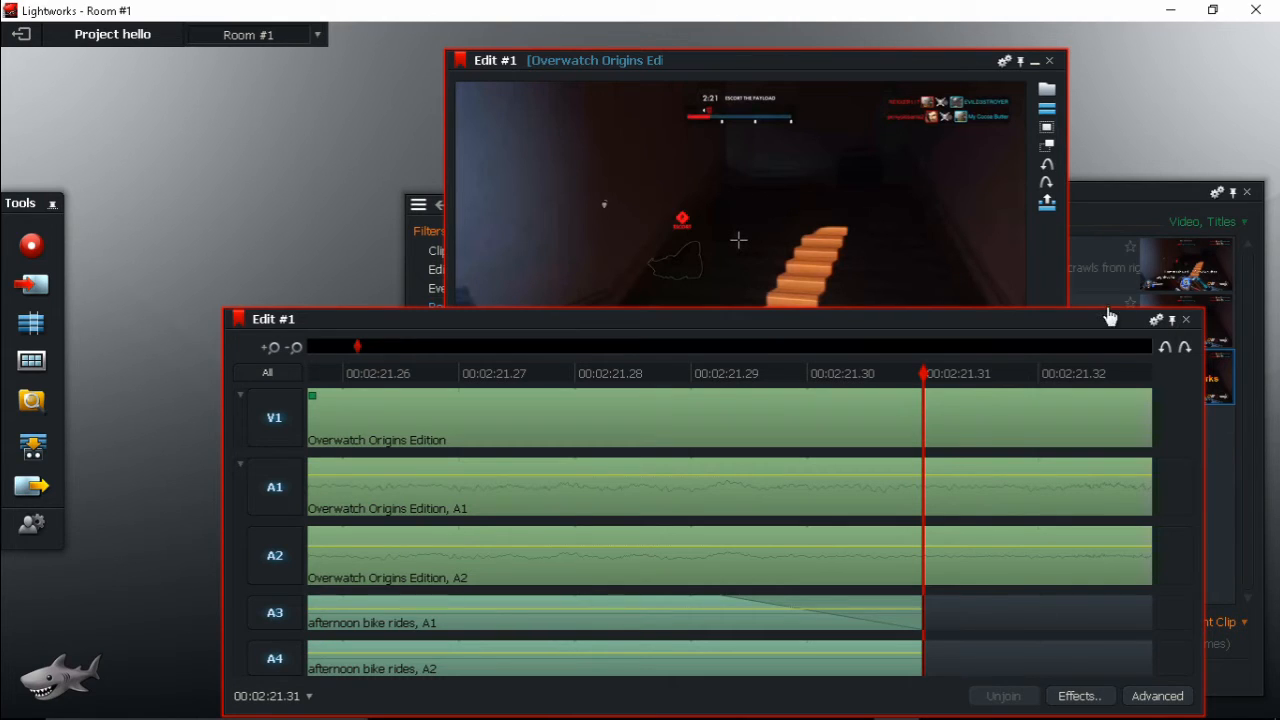
# Step: Shift the timeline window aside, reopen the Titles effect settings of the V1 clip and scrub the video to about 00:00:34
pyautogui.moveTo(1063, 324); pyautogui.dragTo(994, 347)
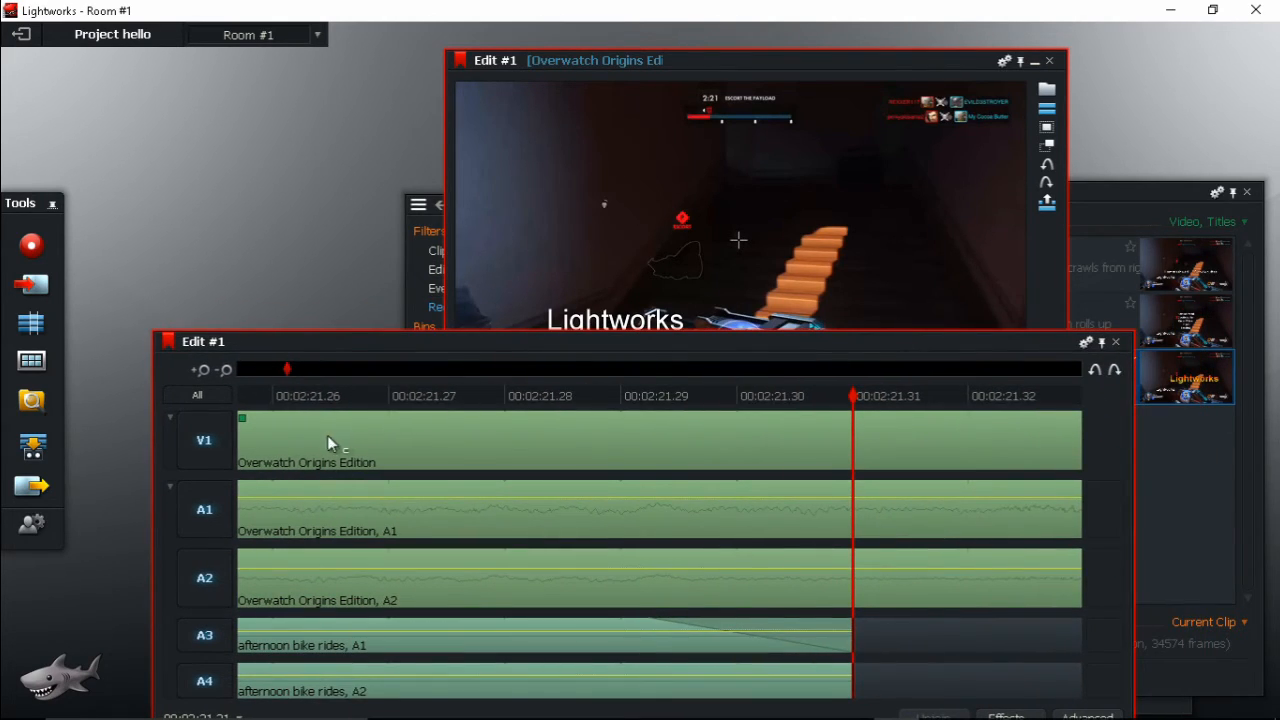
pyautogui.rightClick(245, 424)
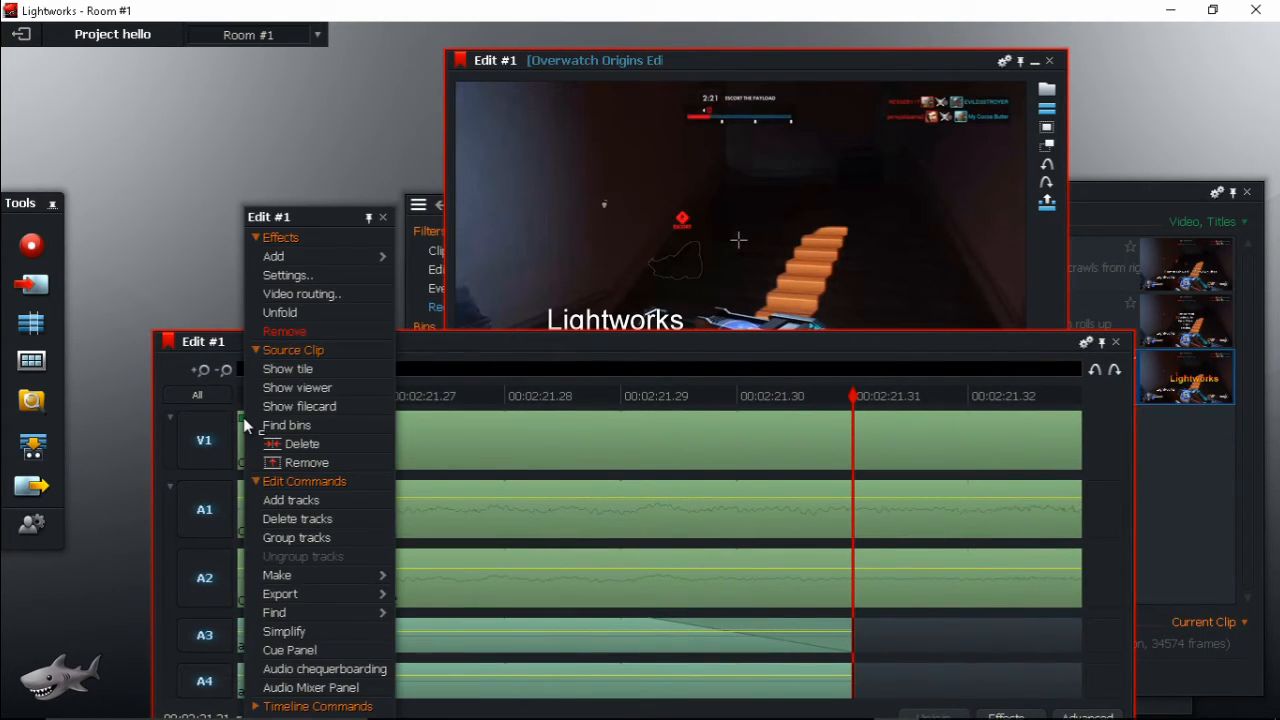
pyautogui.click(337, 276)
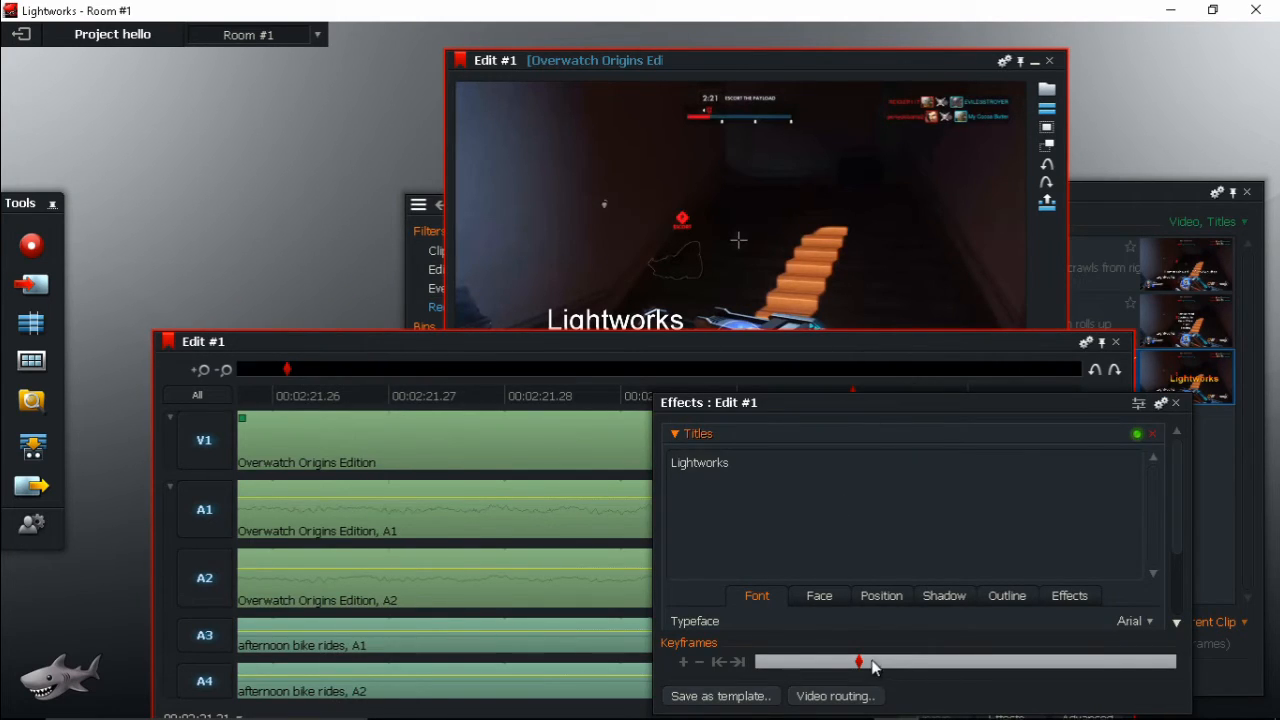
pyautogui.moveTo(857, 663)
pyautogui.mouseDown()
pyautogui.moveTo(804, 664)
pyautogui.moveTo(767, 690)
pyautogui.mouseUp()
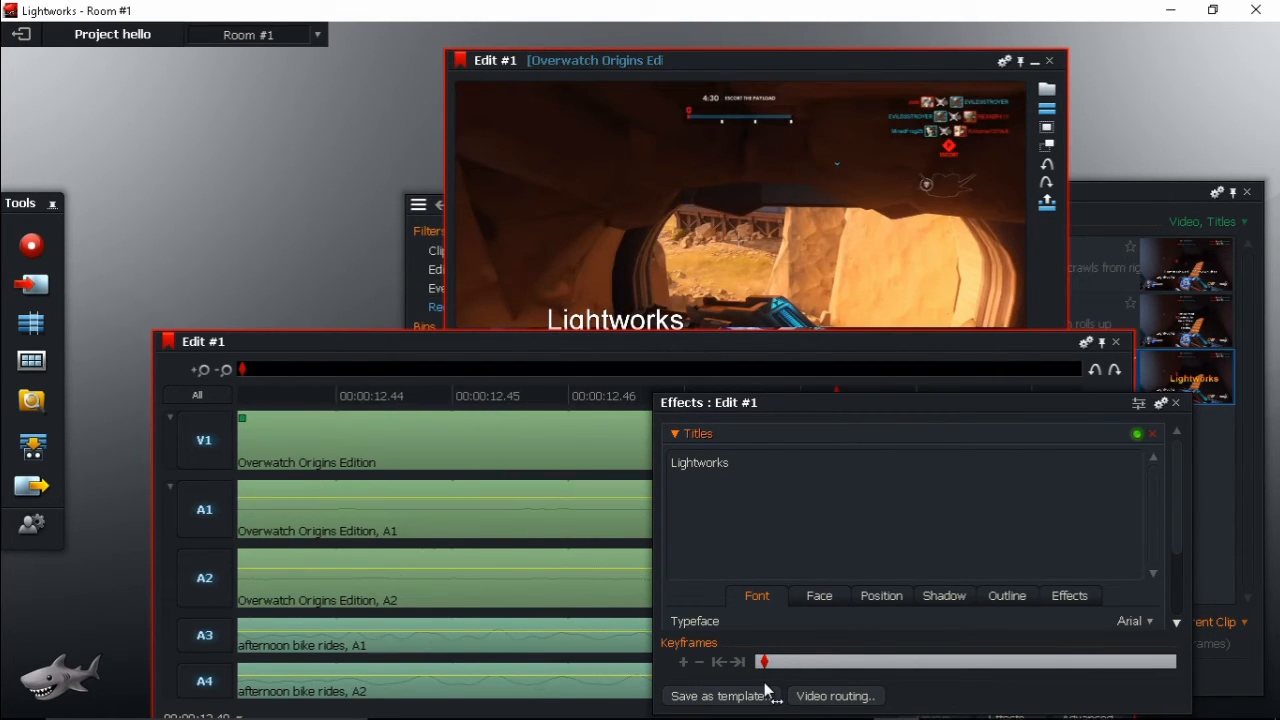
pyautogui.moveTo(767, 690); pyautogui.dragTo(858, 689)
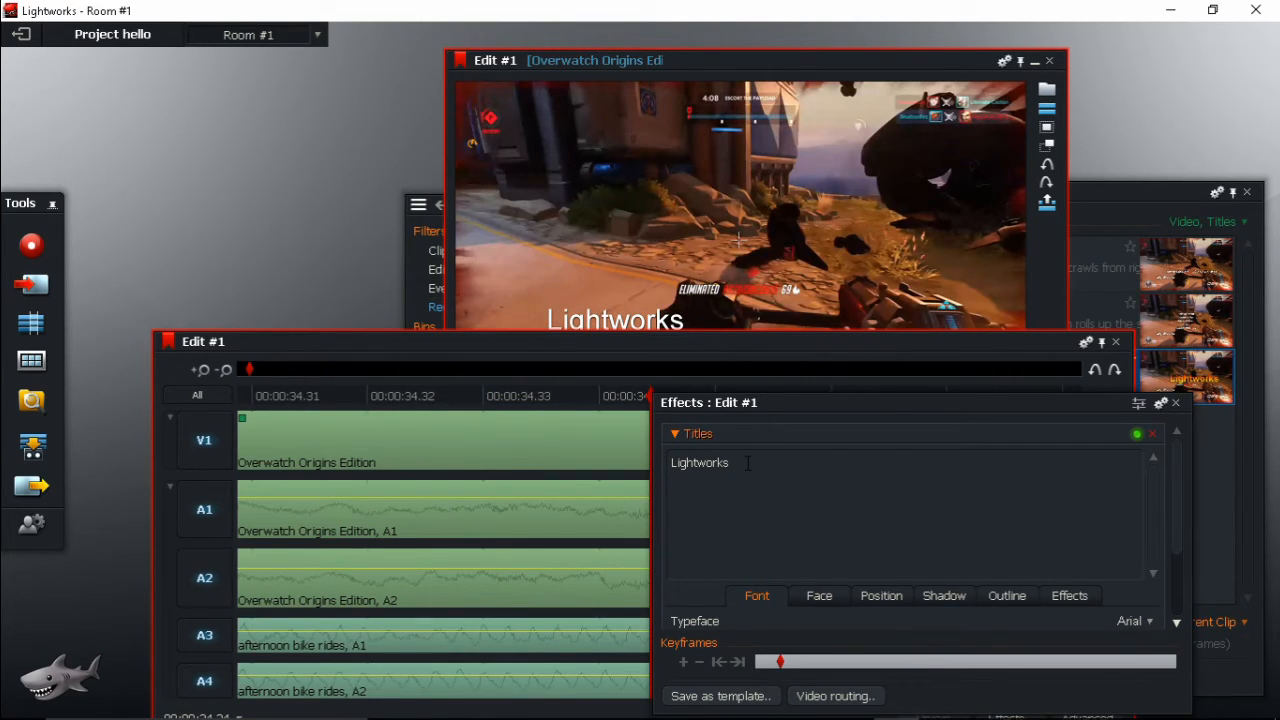
# Step: Replace the title text with "He;llo" and close the effect settings
pyautogui.moveTo(748, 463); pyautogui.dragTo(671, 462)
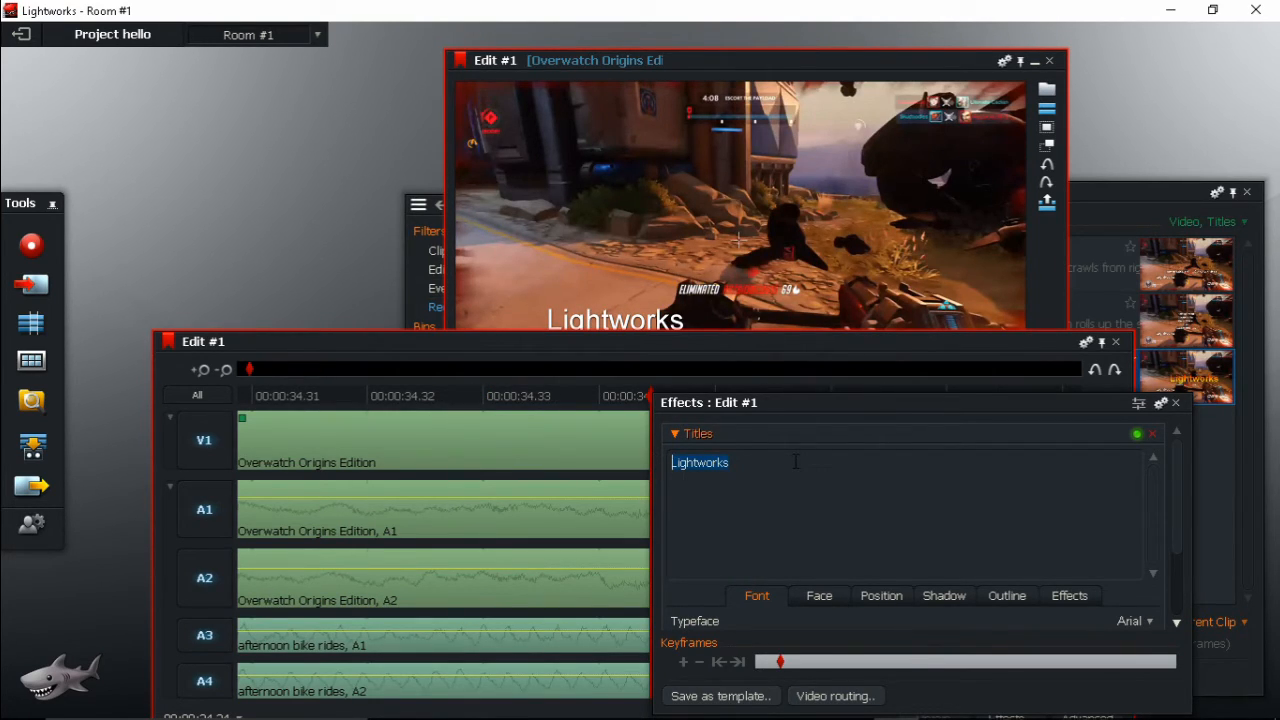
pyautogui.write('He')
pyautogui.write(';l')
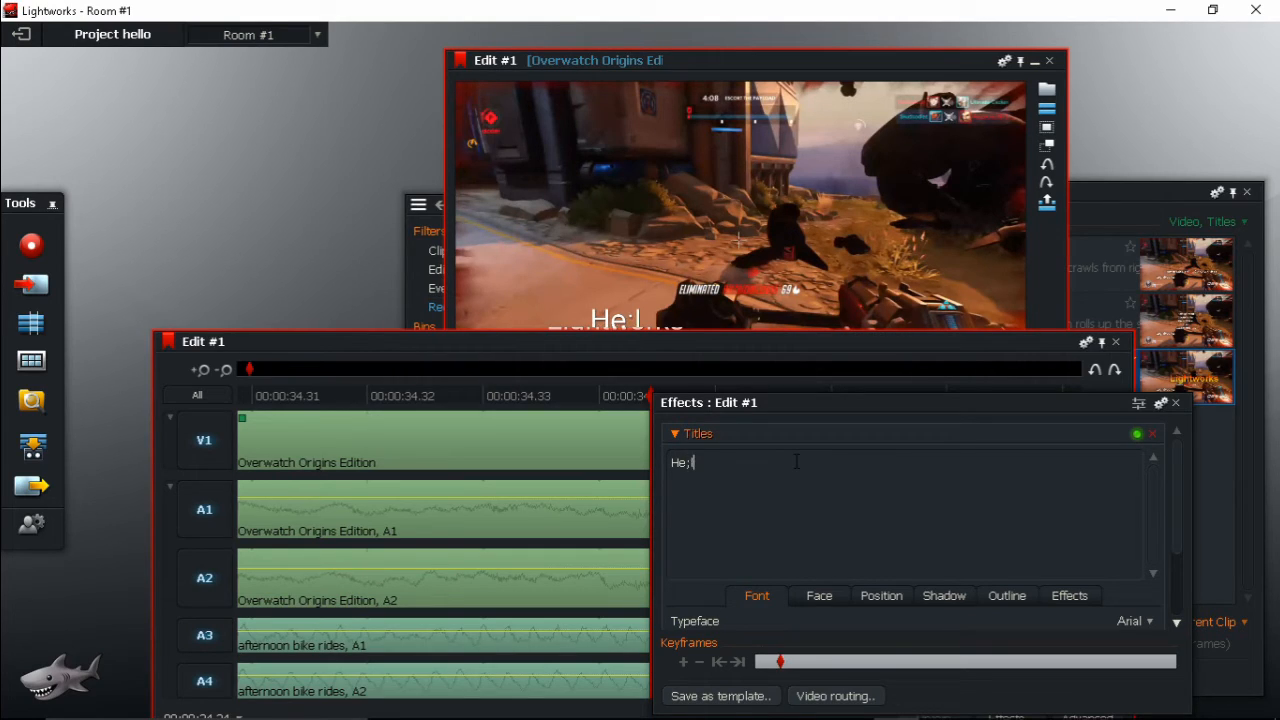
pyautogui.write('lo')
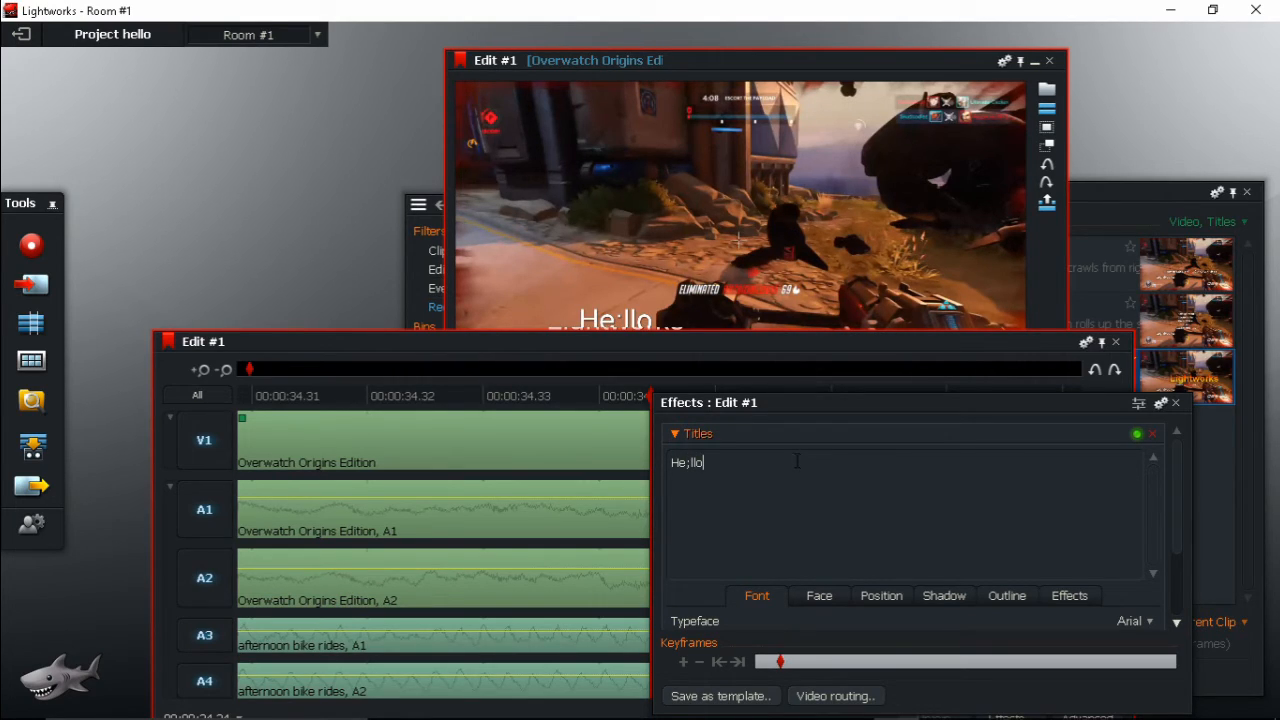
pyautogui.click(1177, 403)
# Step: Zoom the timeline out to show all of Edit #1 and return the playhead to its start
pyautogui.moveTo(651, 396); pyautogui.dragTo(160, 365)
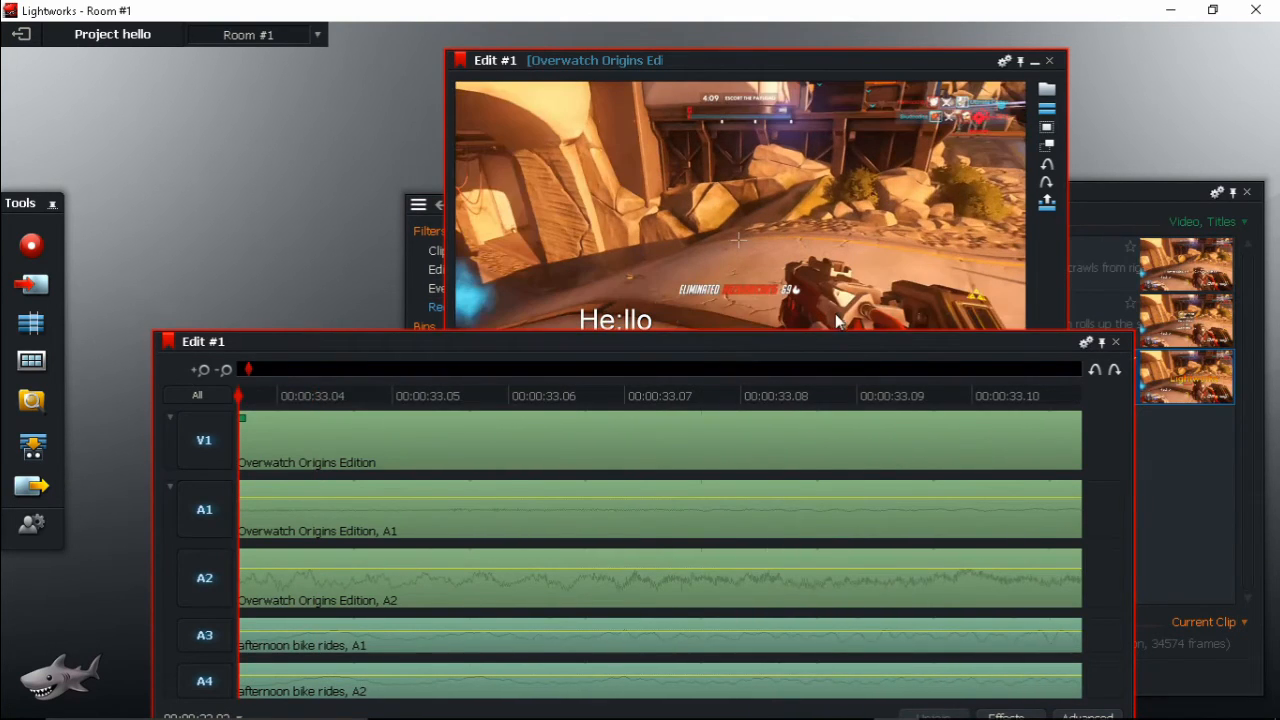
pyautogui.click(227, 371)
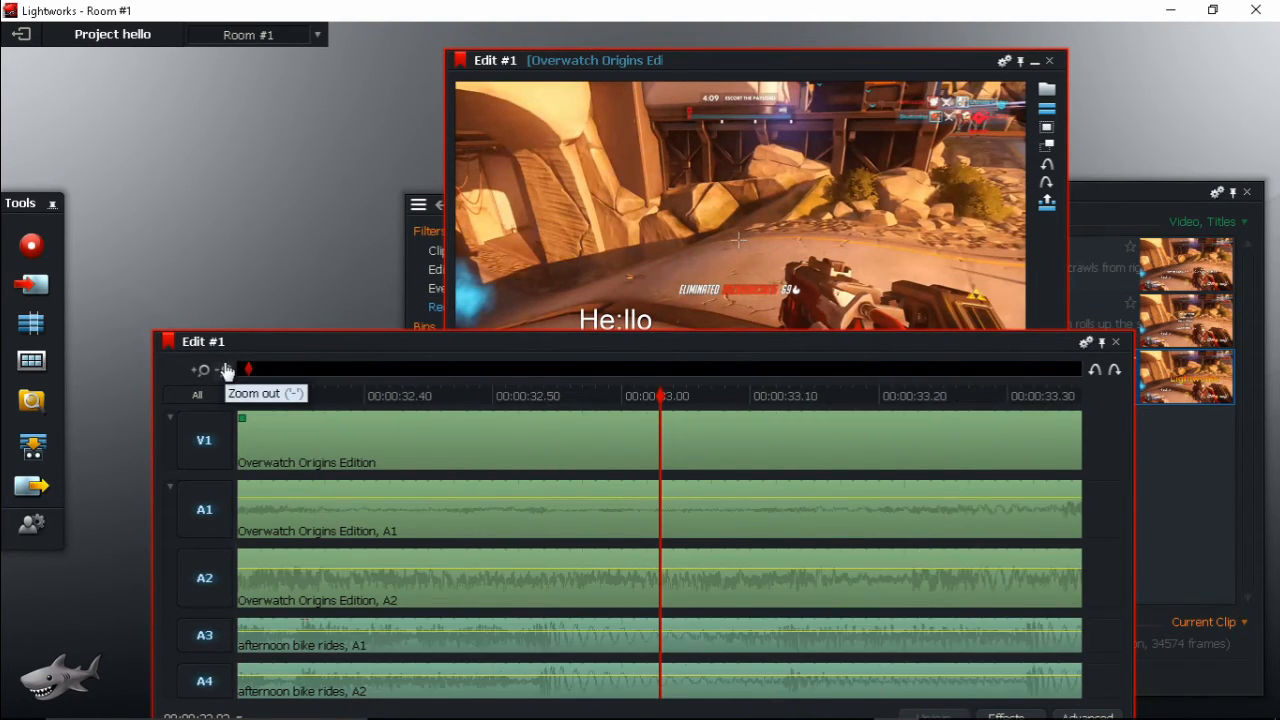
pyautogui.click(227, 371)
pyautogui.click(227, 371)
pyautogui.click(227, 371)
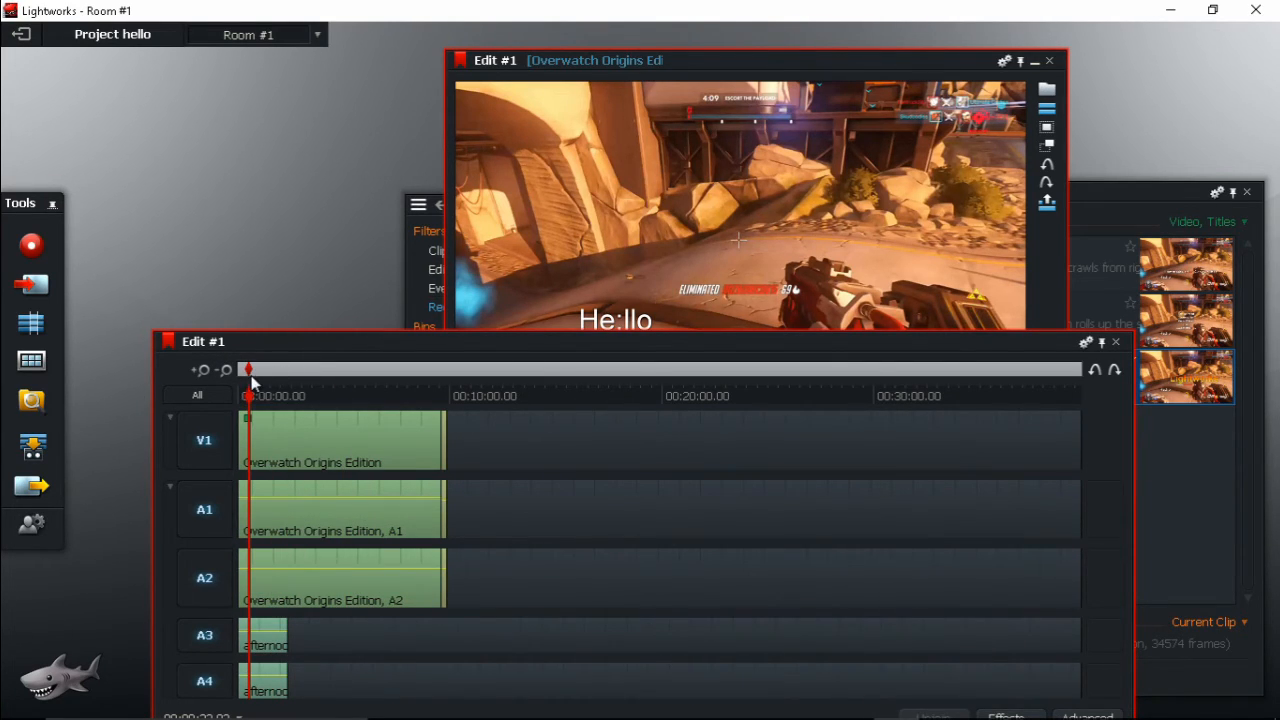
pyautogui.moveTo(250, 371); pyautogui.dragTo(228, 372)
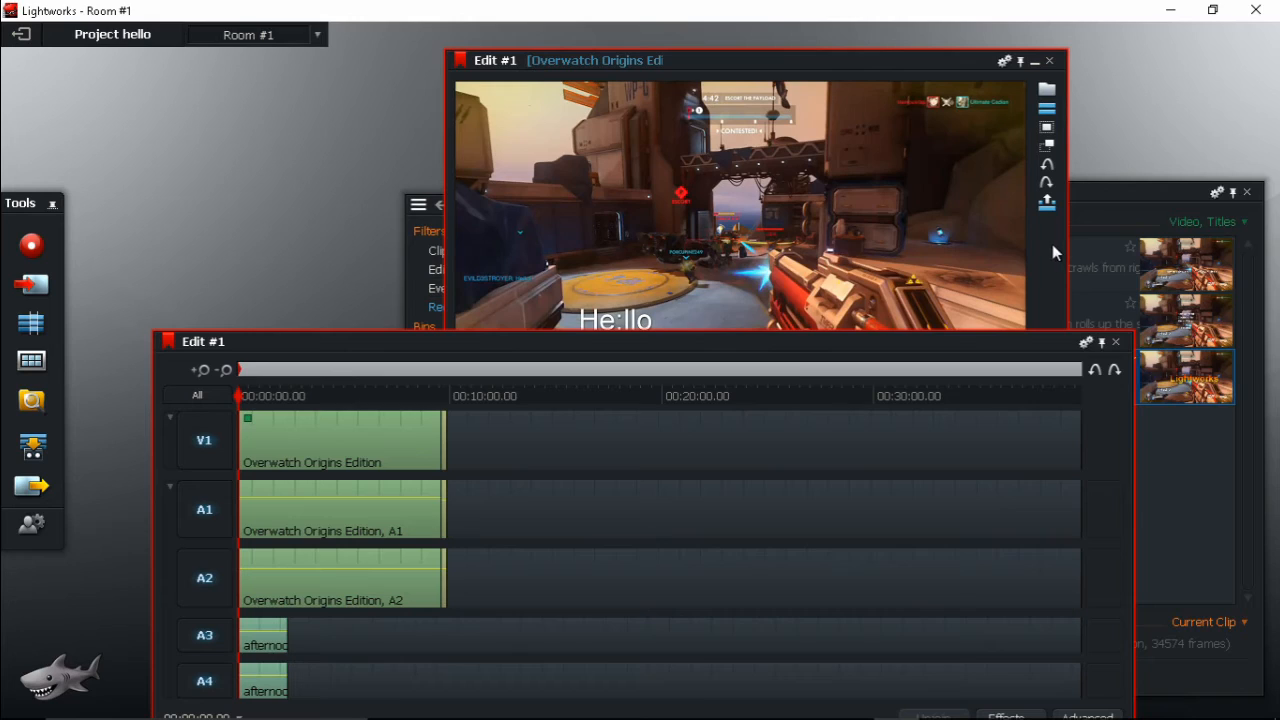
# Step: Mark the start of Edit #1 and play it up to 00:00:02.39 to define the marked section
pyautogui.click(1042, 276)
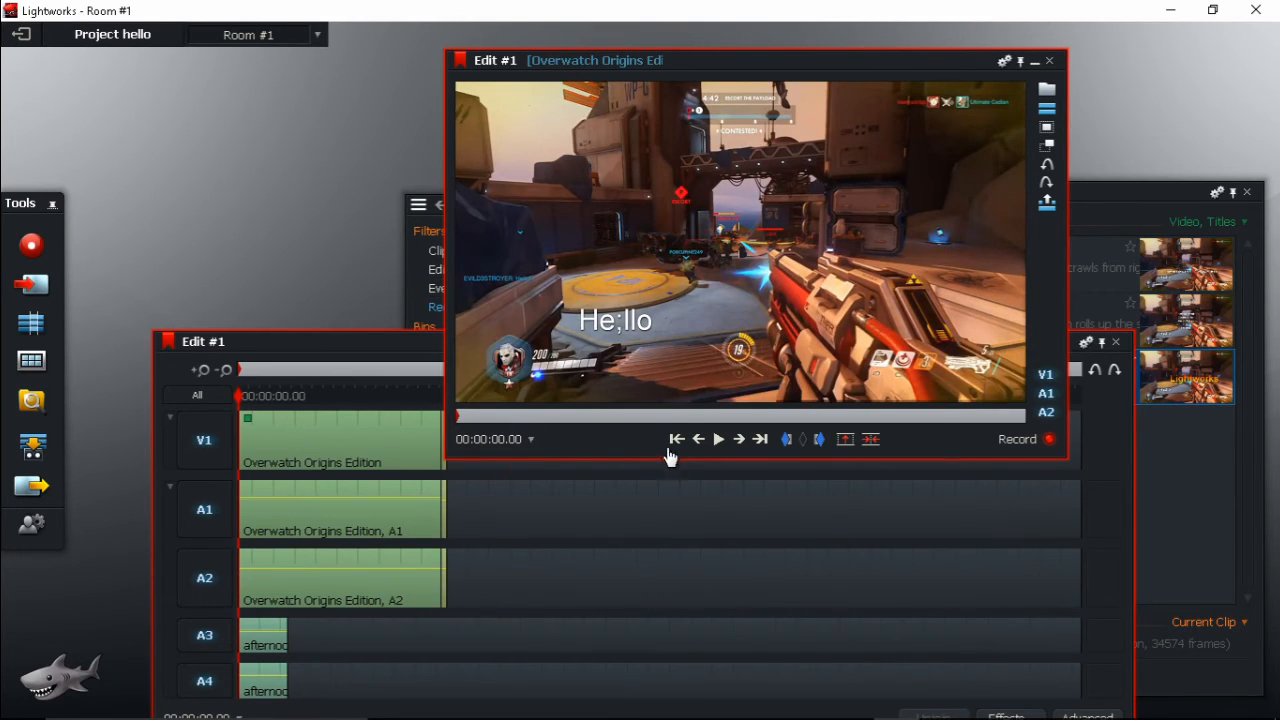
pyautogui.click(792, 446)
pyautogui.click(719, 444)
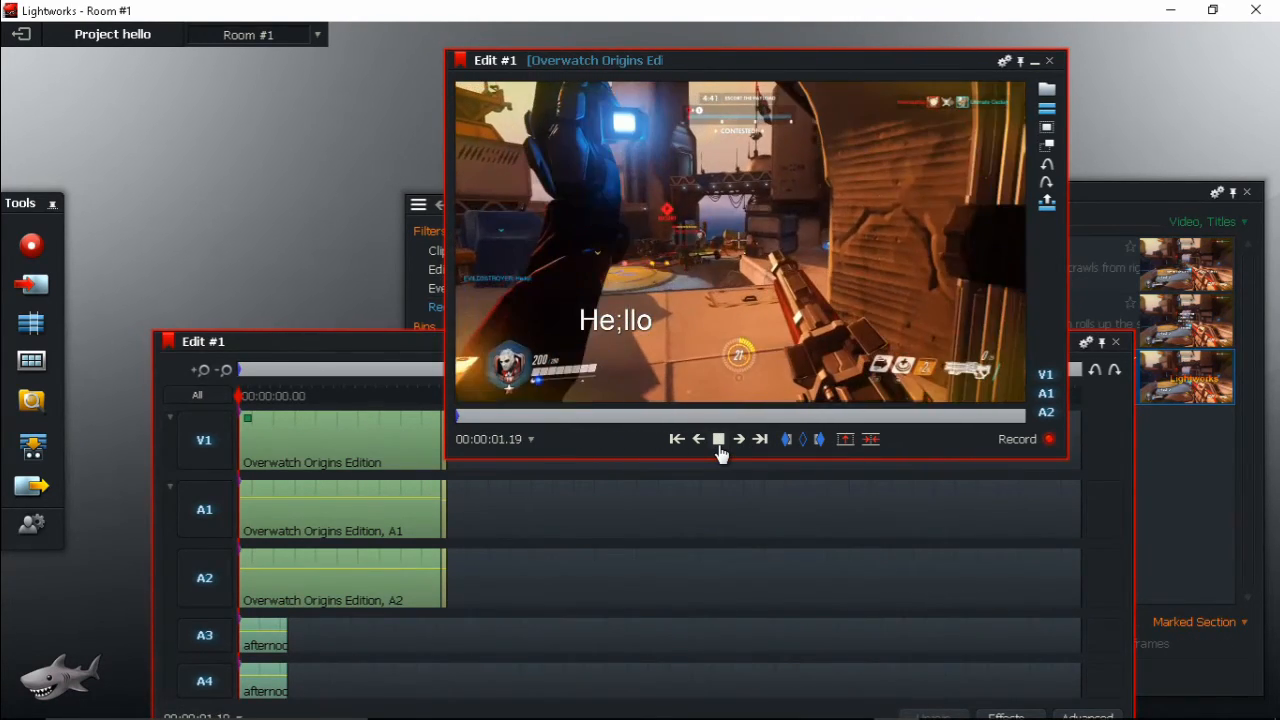
pyautogui.click(719, 447)
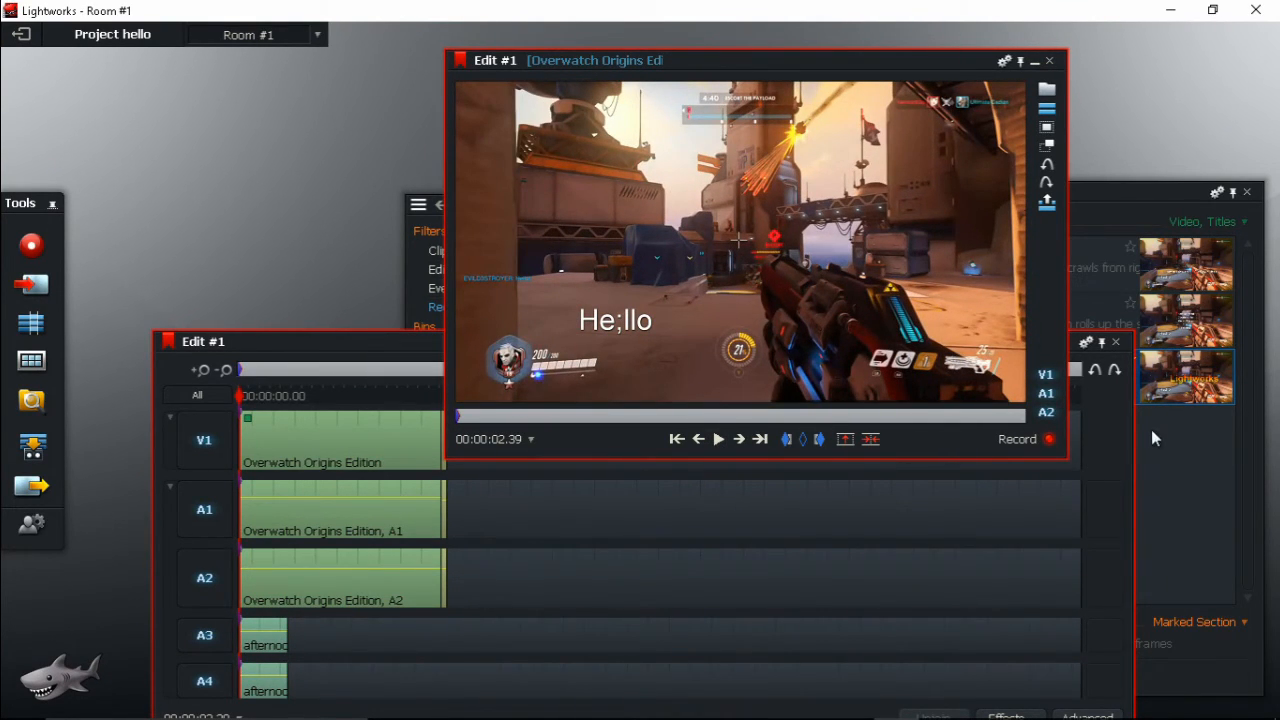
# Step: Add a Titles effect reading "hello" to the marked section, place it in the picture's upper-left corner and close the effects windows
pyautogui.click(1110, 442)
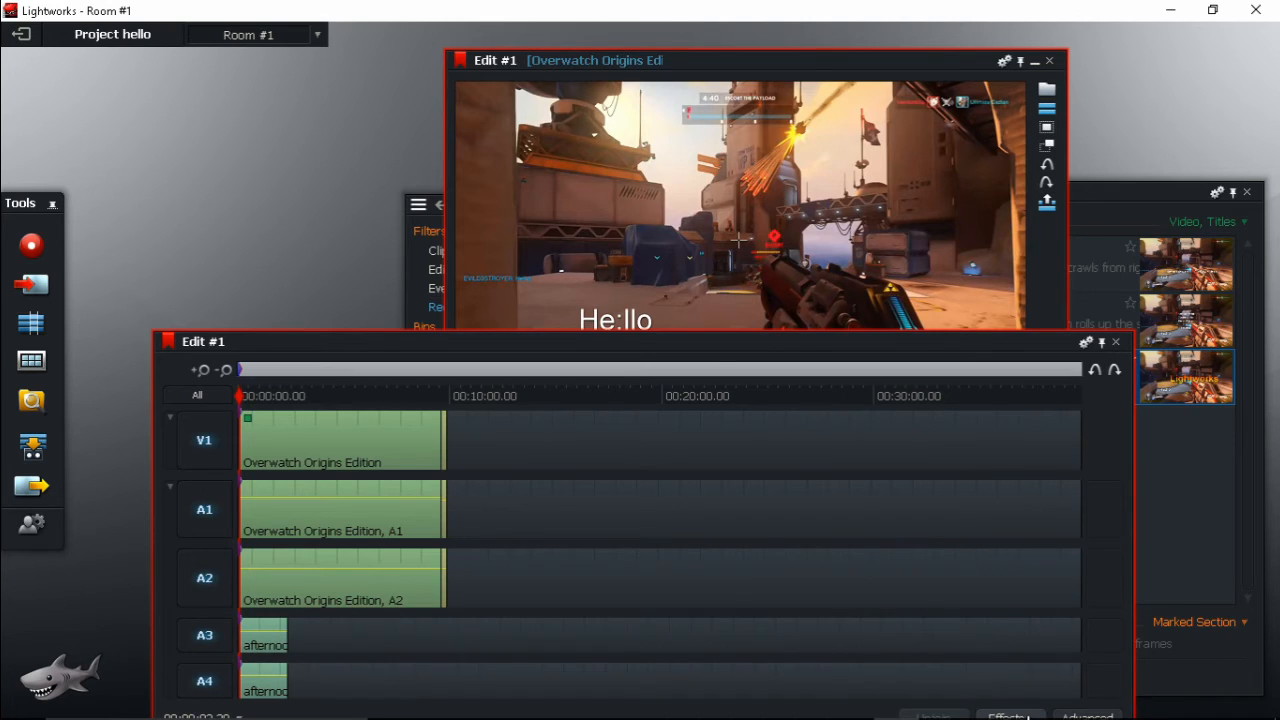
pyautogui.moveTo(1034, 717)
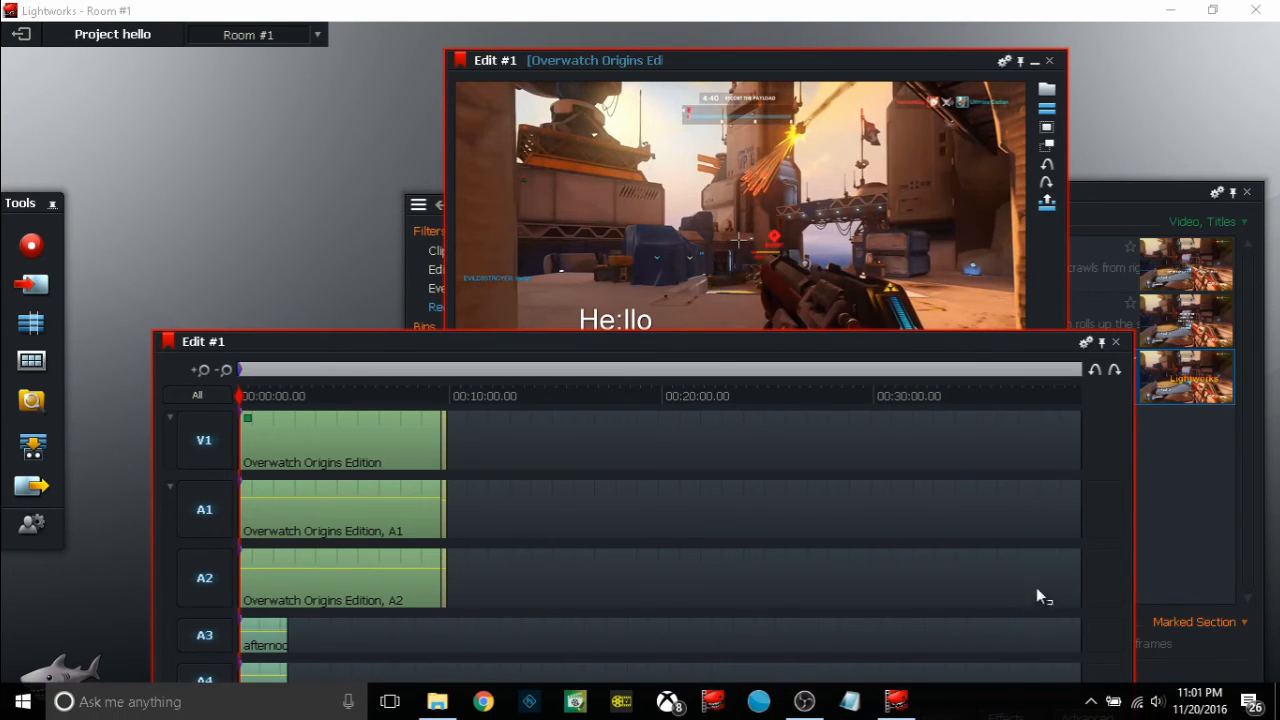
pyautogui.click(1167, 464)
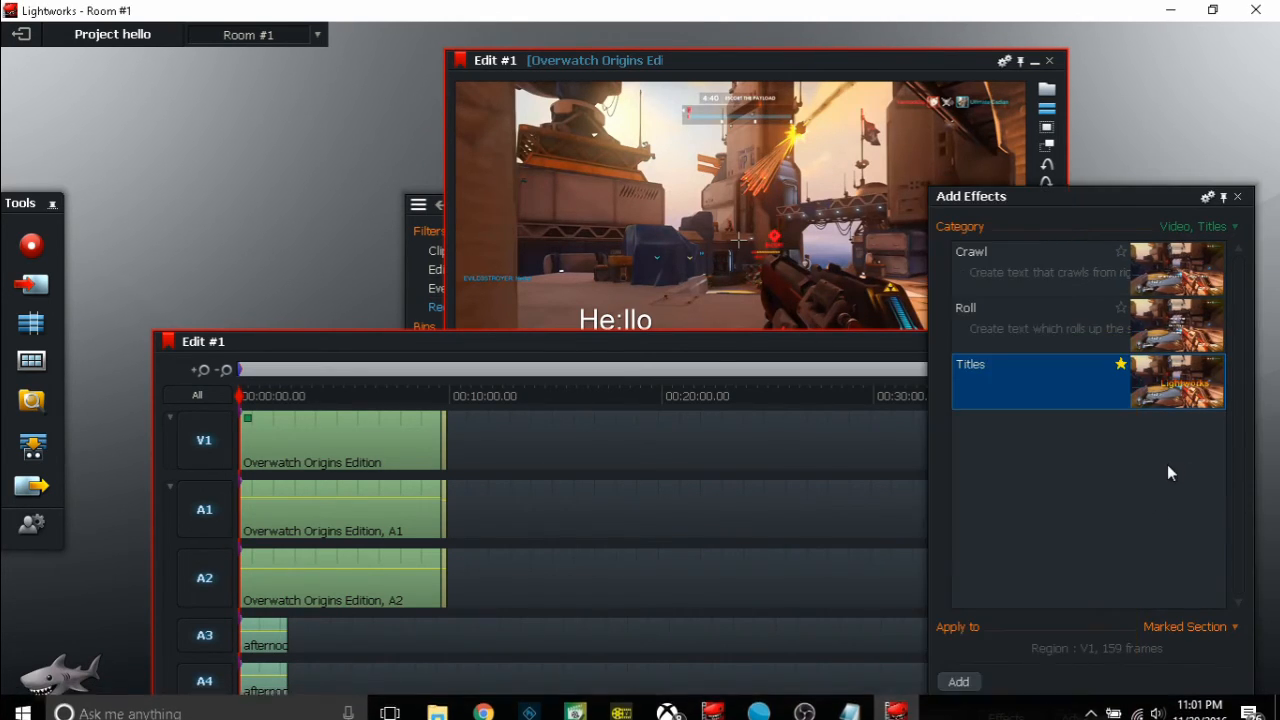
pyautogui.doubleClick(1028, 391)
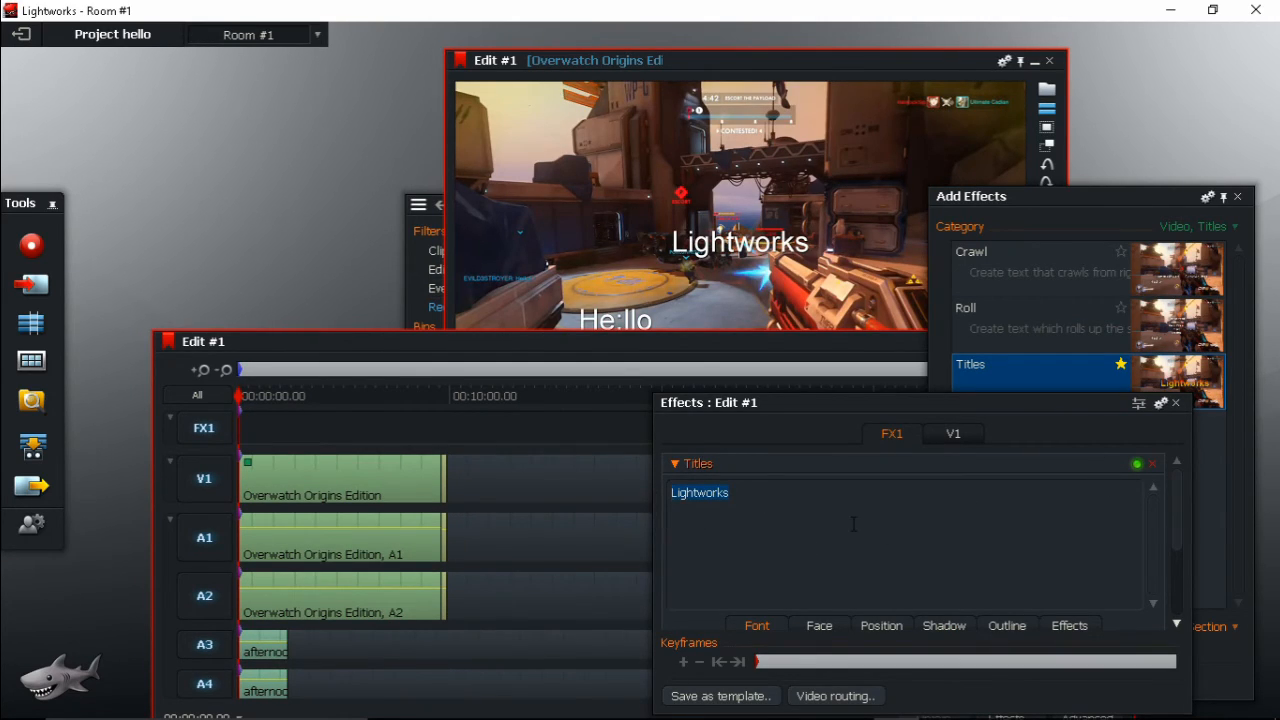
pyautogui.write('hello')
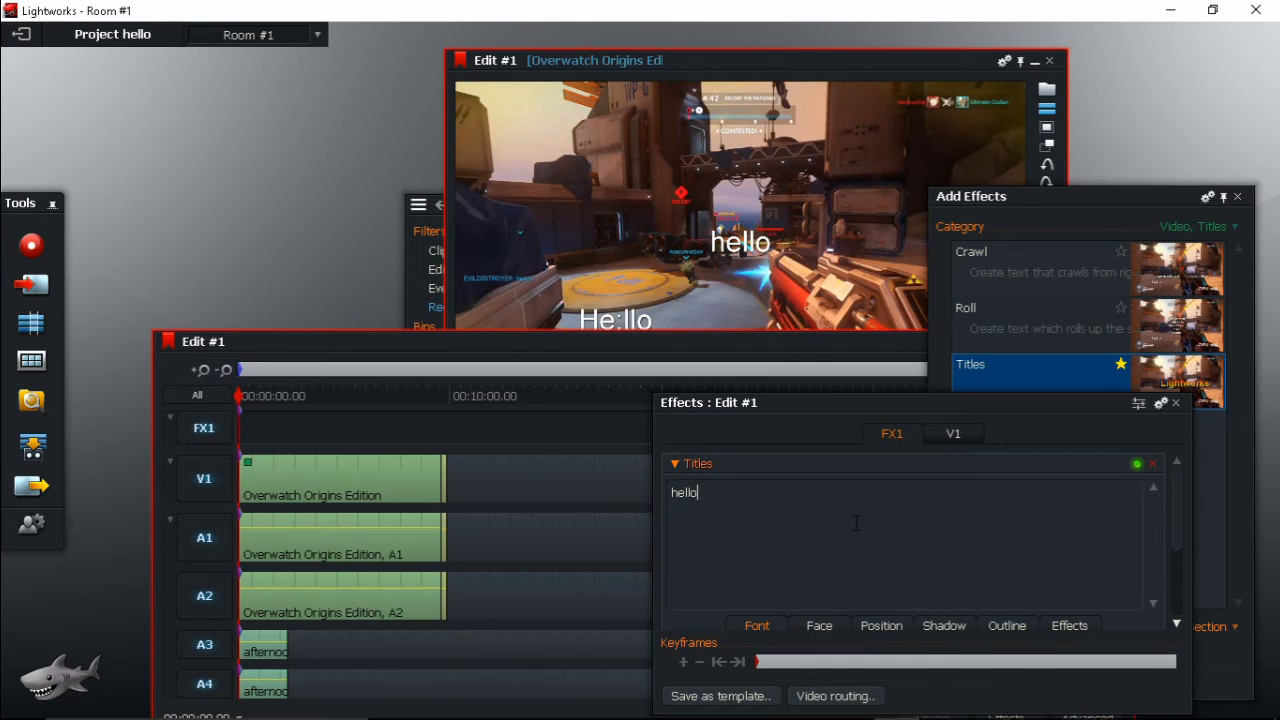
pyautogui.moveTo(756, 255); pyautogui.dragTo(522, 108)
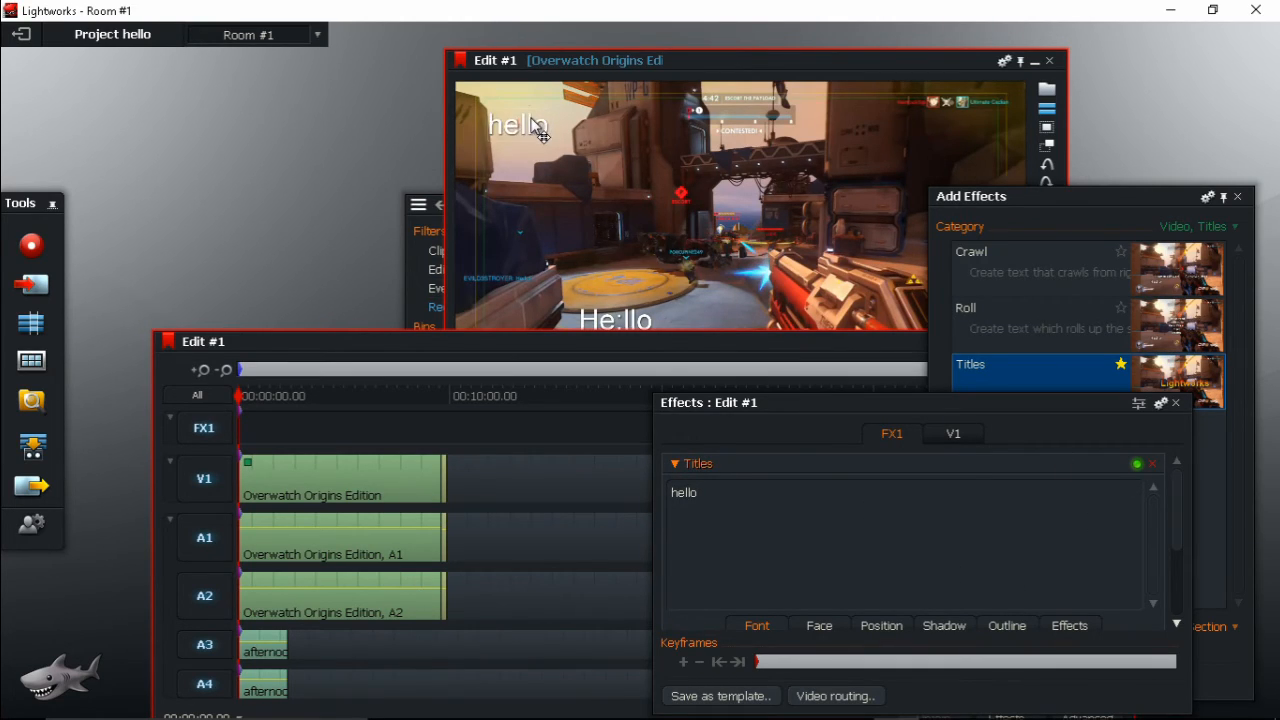
pyautogui.click(1177, 402)
pyautogui.click(1238, 197)
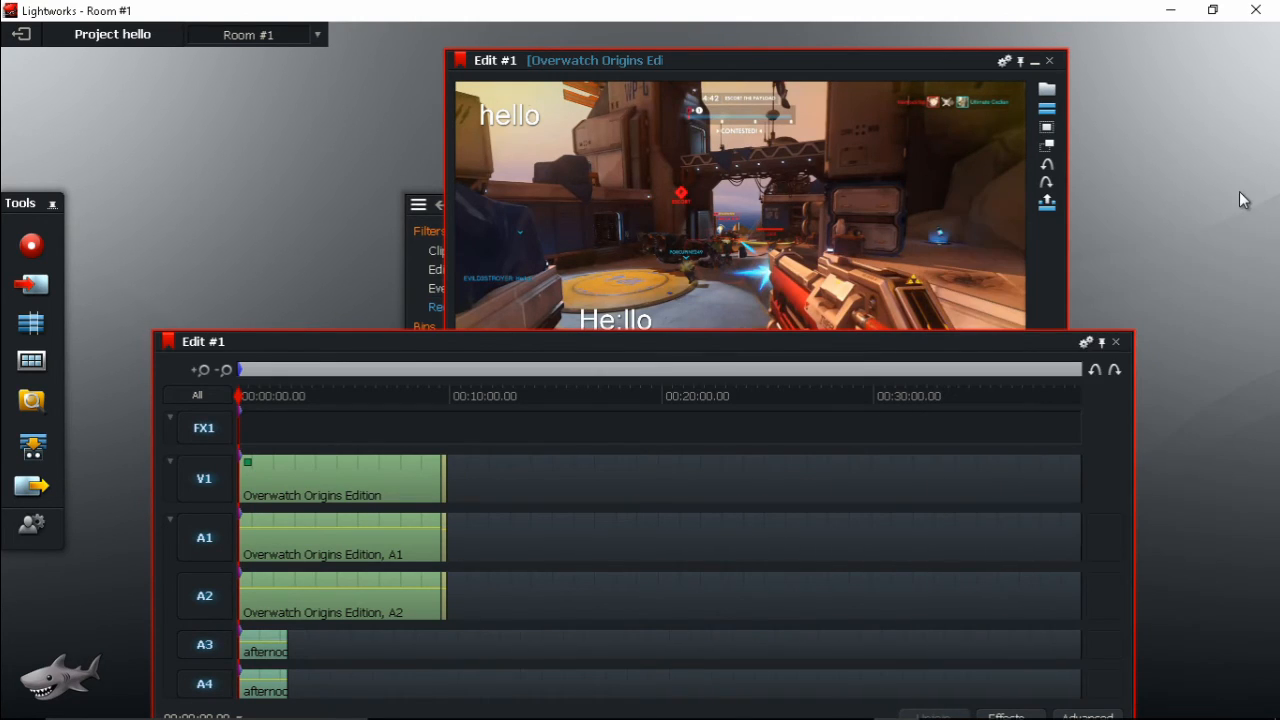
# Step: Play Edit #1 from the start to 00:00:08.22 to check how long the "hello" title stays on screen
pyautogui.click(1041, 272)
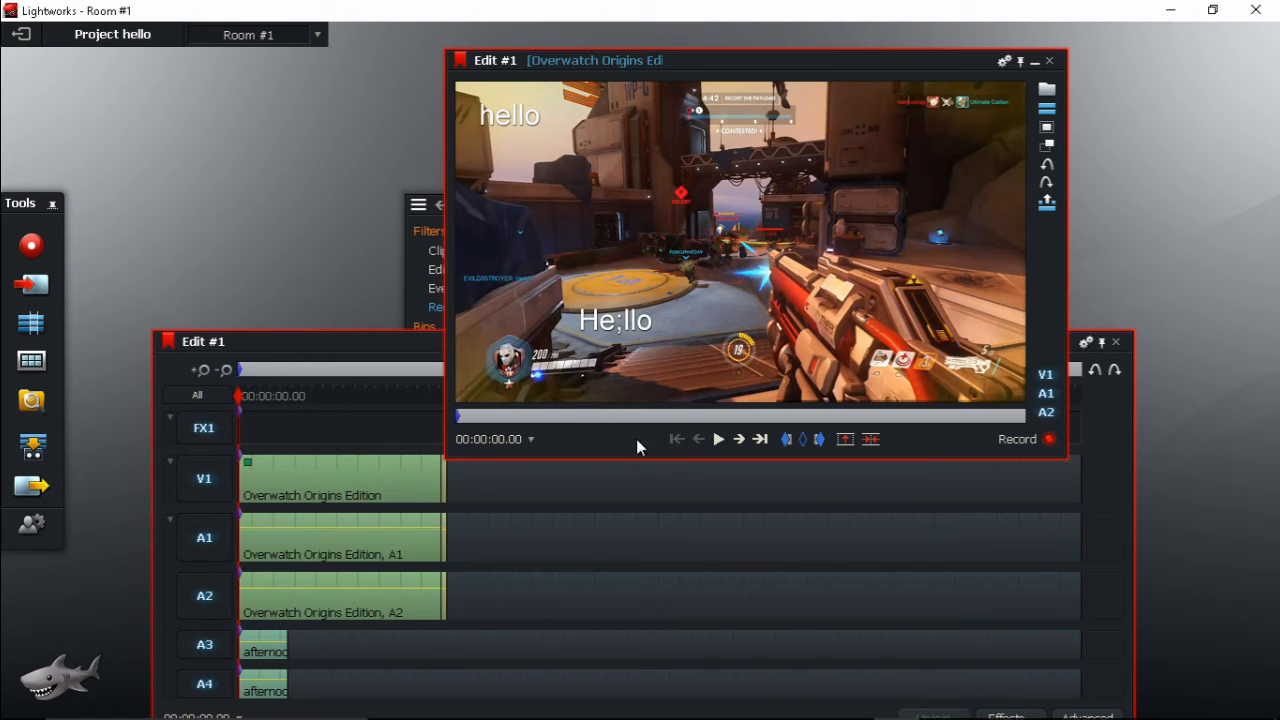
pyautogui.click(718, 439)
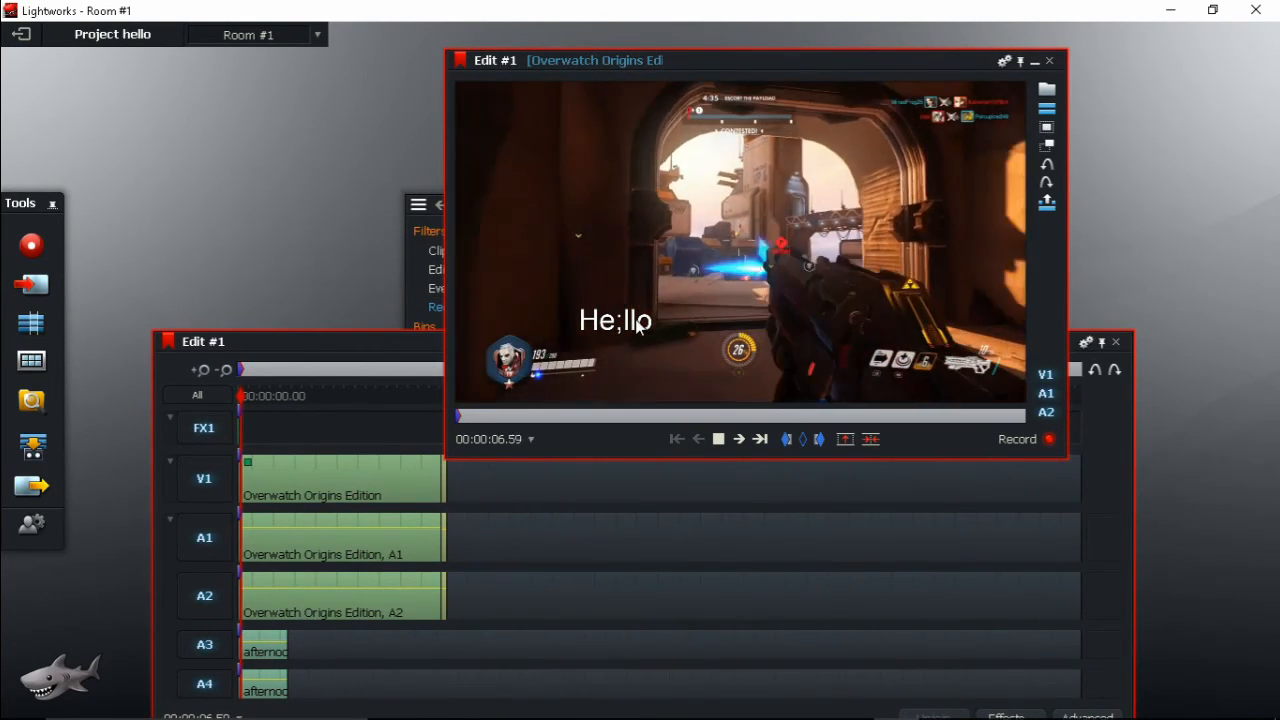
pyautogui.click(718, 439)
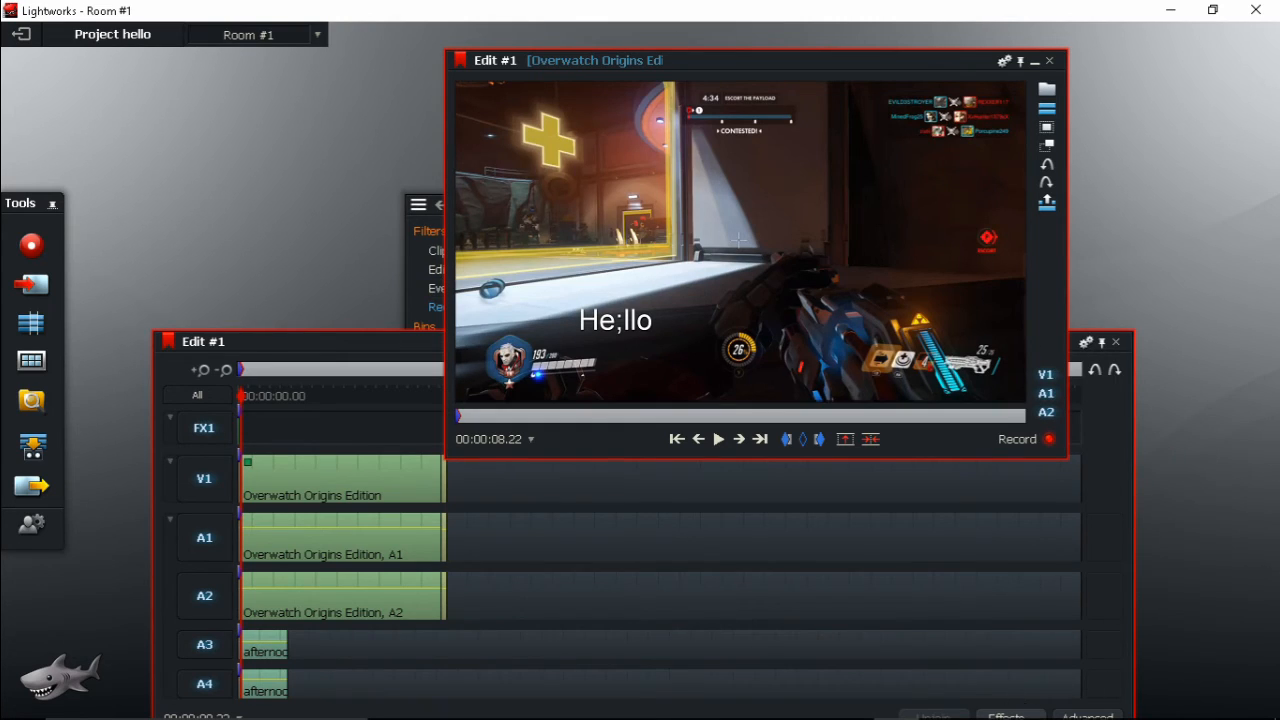
# Step: Bring the Edit #1 timeline in front of the viewer and move it higher so its lower controls are fully visible
pyautogui.moveTo(1010, 718)
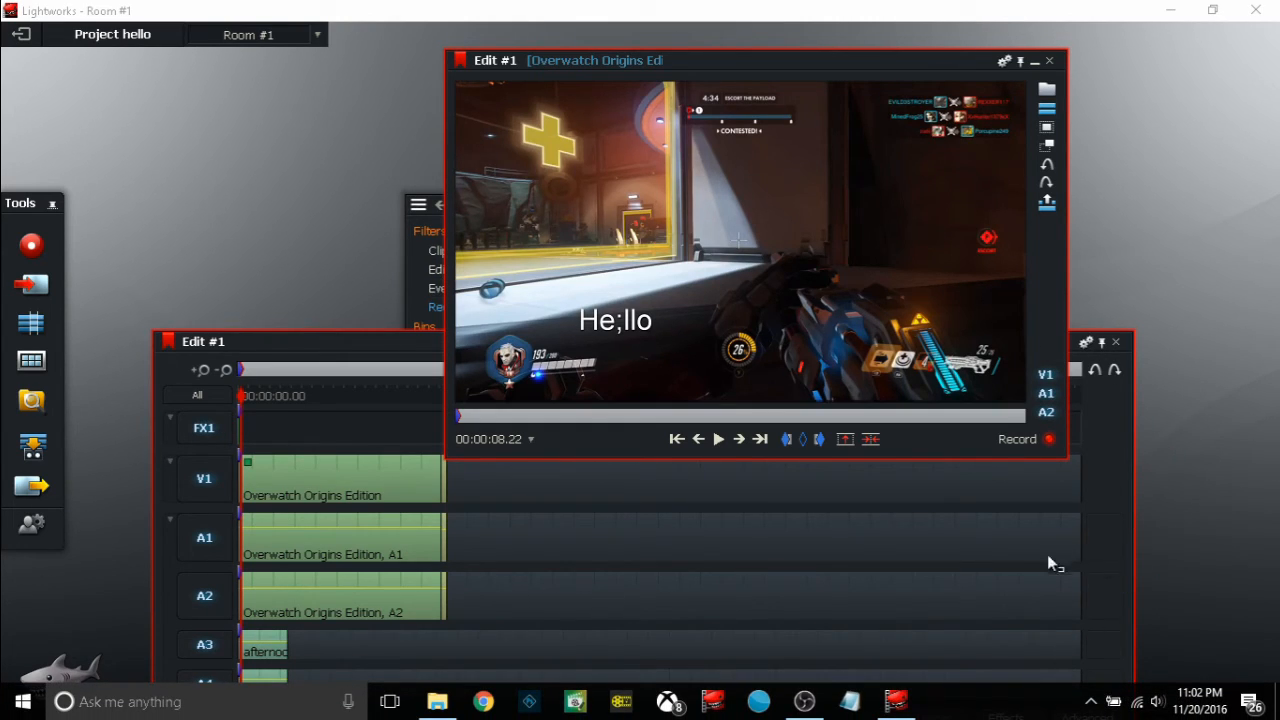
pyautogui.click(1119, 440)
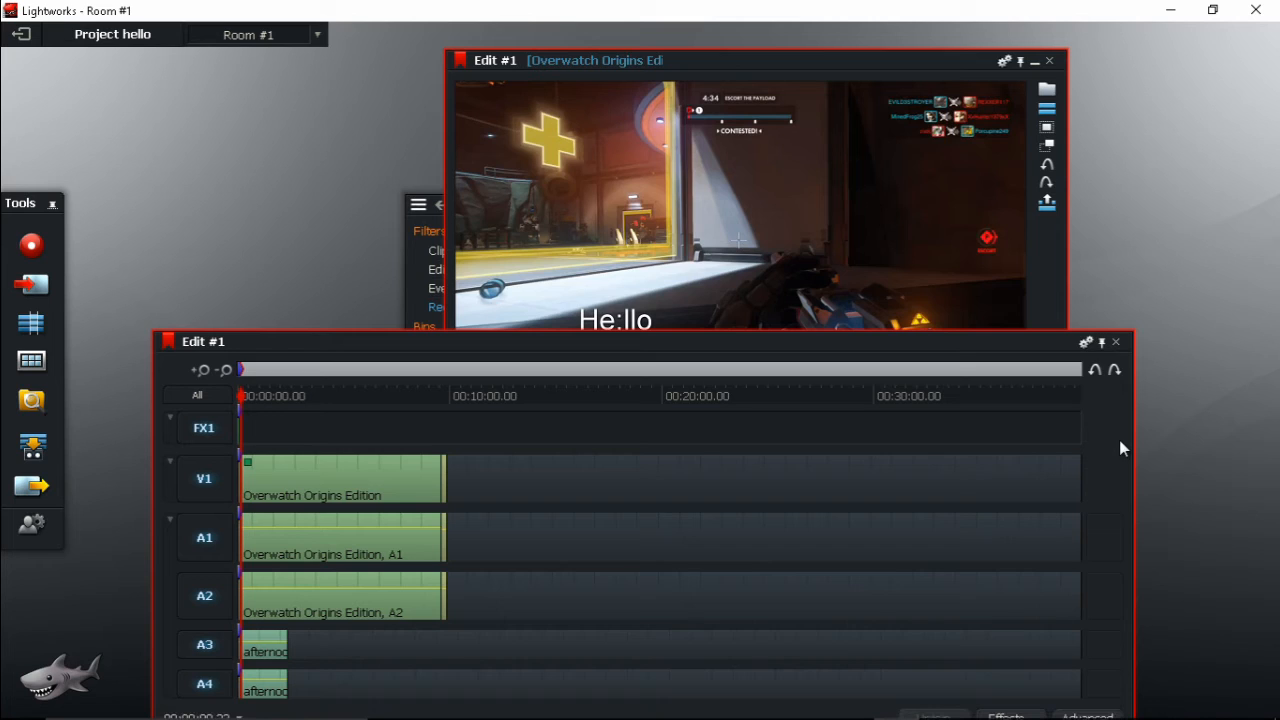
pyautogui.moveTo(978, 342); pyautogui.dragTo(982, 213)
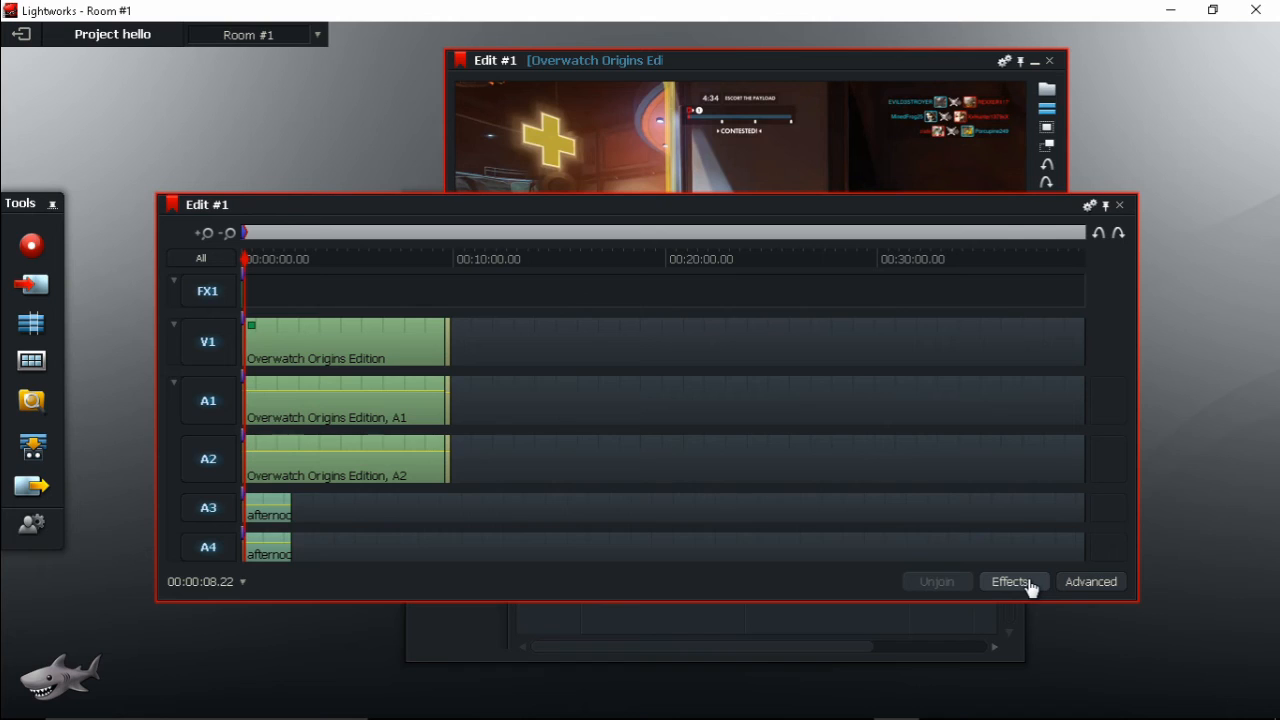
# Step: Close the Edit #1 timeline and viewer and the Edit #3 tile, leaving the Recent clips bin open
pyautogui.click(1120, 206)
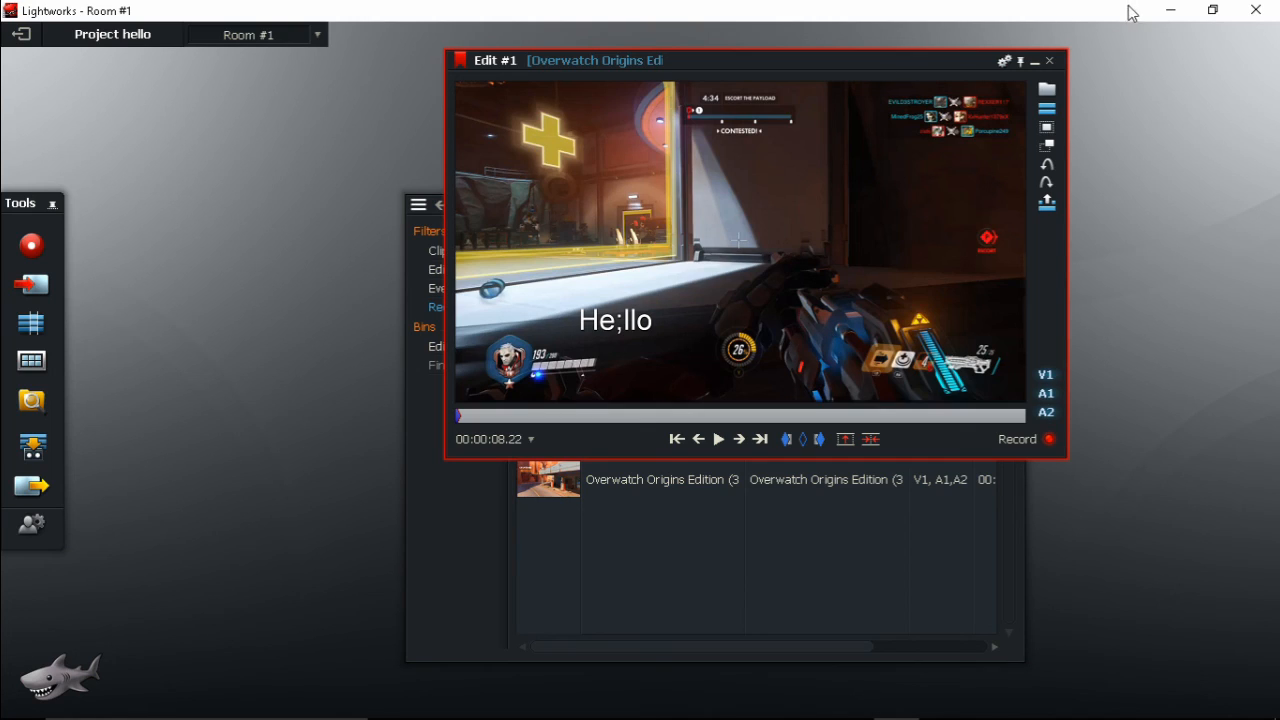
pyautogui.click(1049, 63)
pyautogui.moveTo(1004, 111)
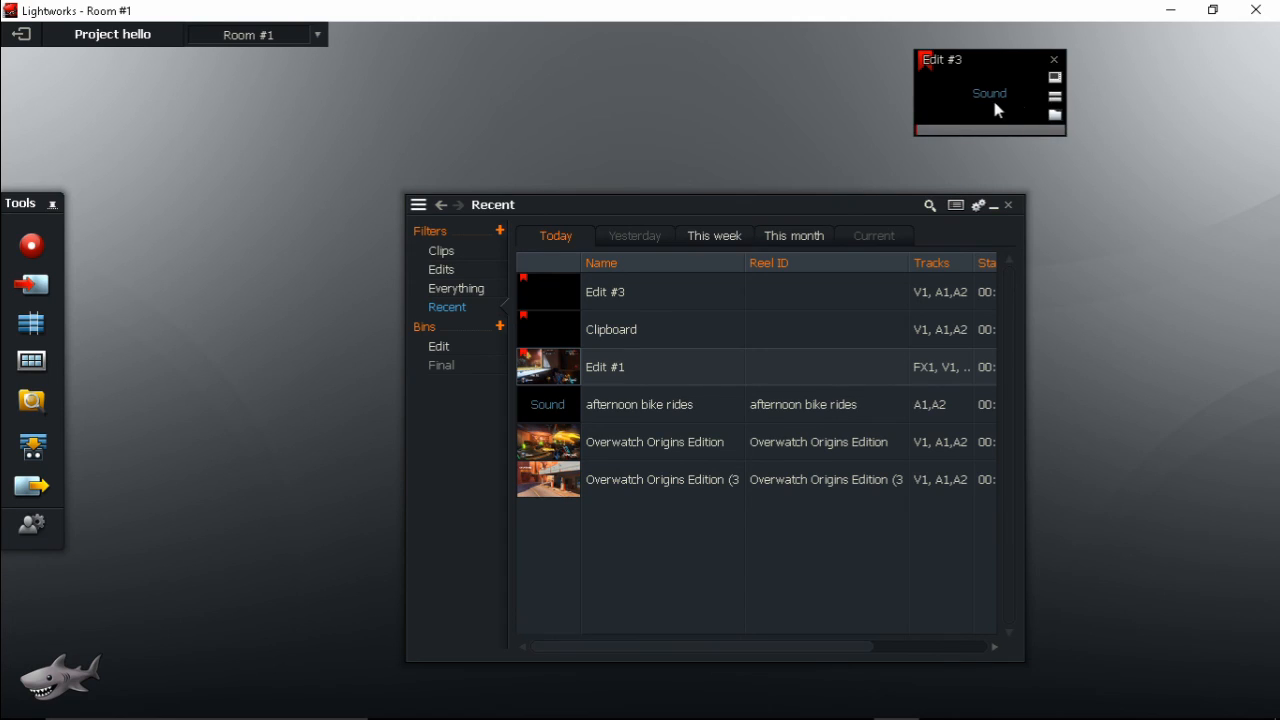
pyautogui.click(1056, 62)
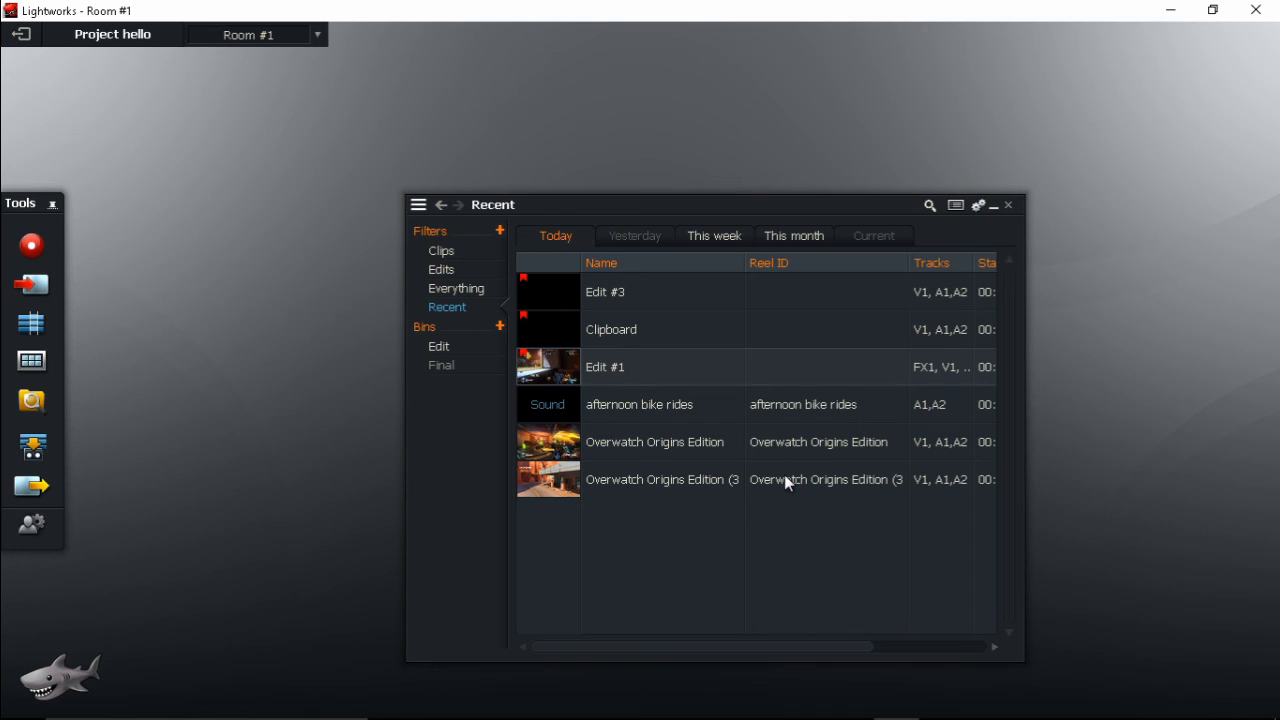
pyautogui.moveTo(679, 716)
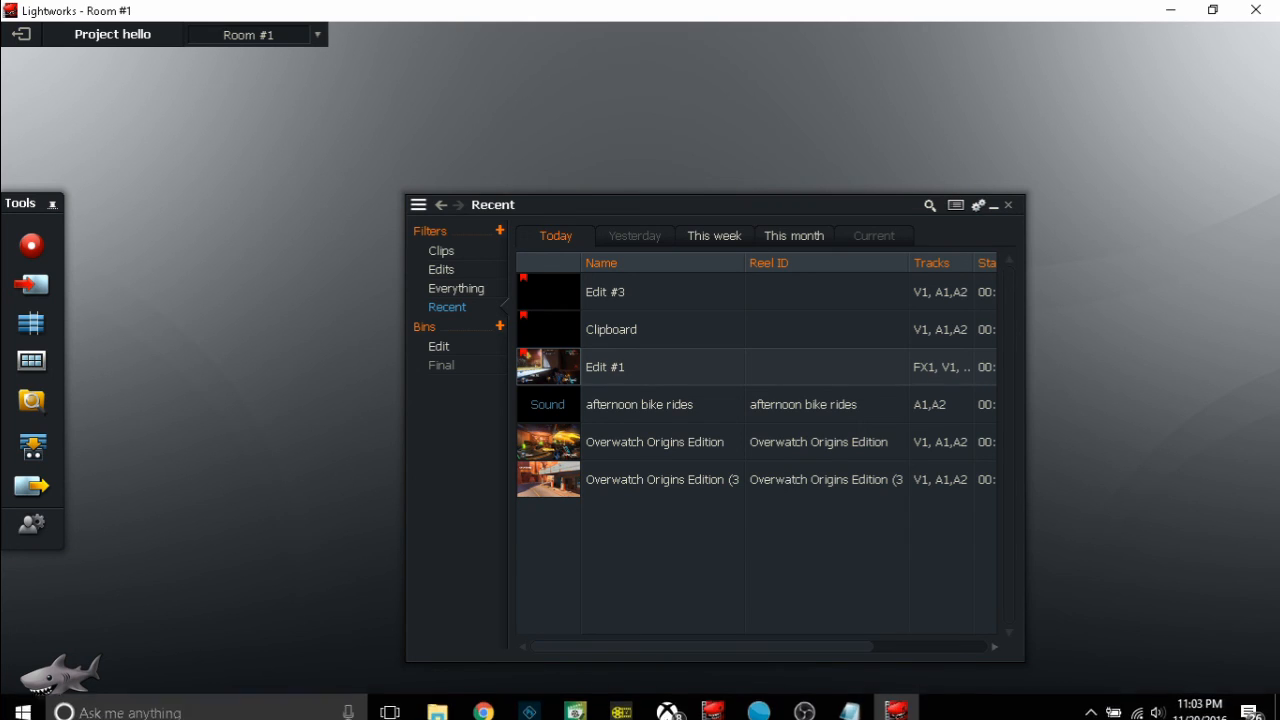